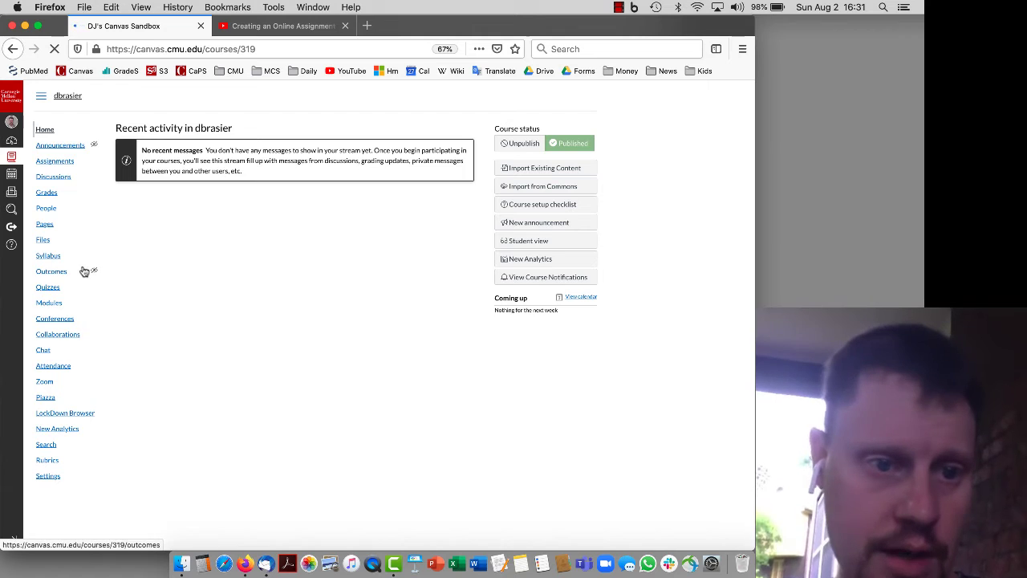
In course Settings > Navigation, hide Discussions, People, Files, Outcomes, Quizzes, Modules and Conferences
click(54, 477)
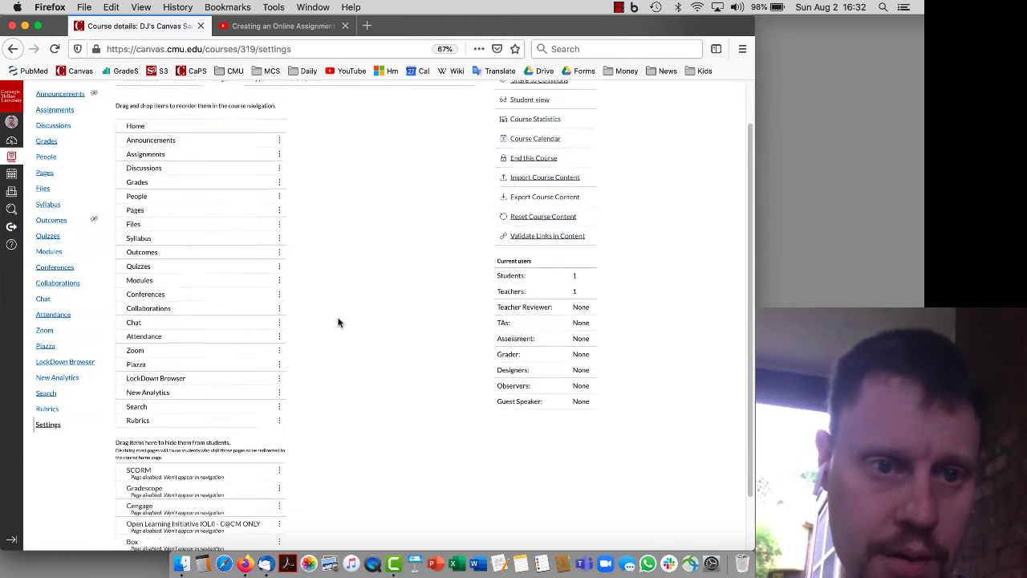
scroll(338, 322, down, 1)
drag(155, 152, 152, 180)
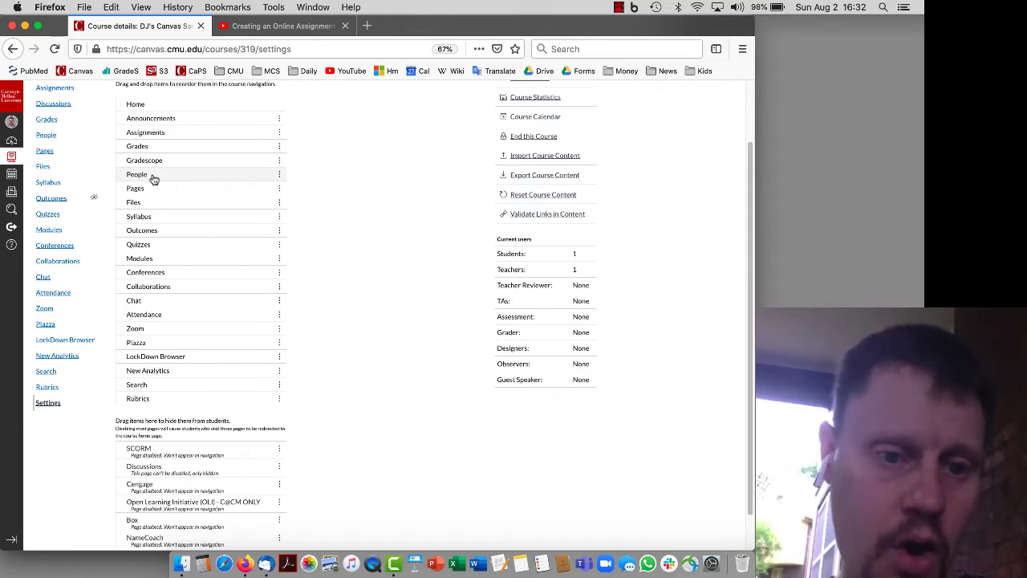
drag(154, 178, 154, 460)
drag(143, 192, 170, 456)
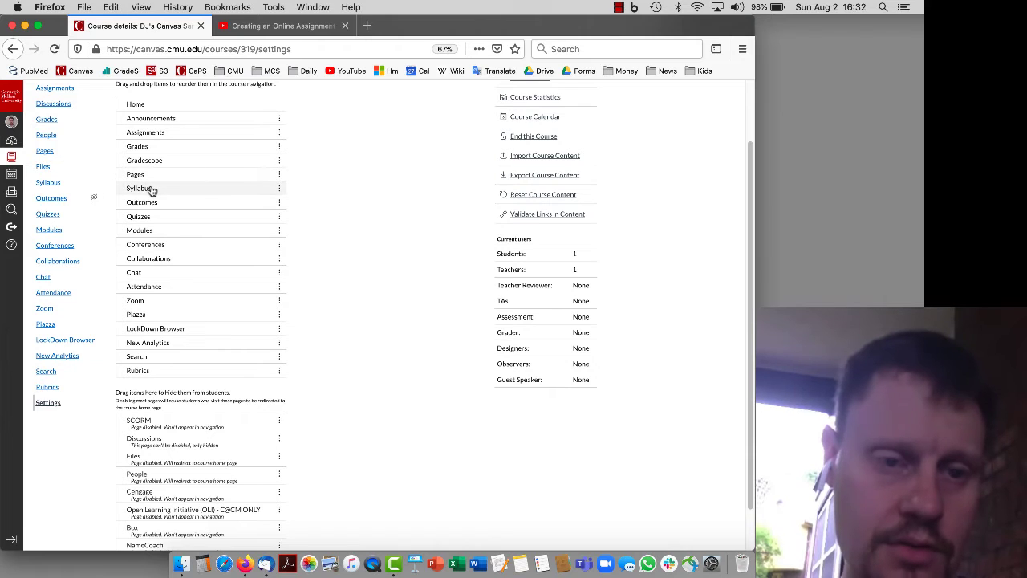
drag(160, 208, 165, 457)
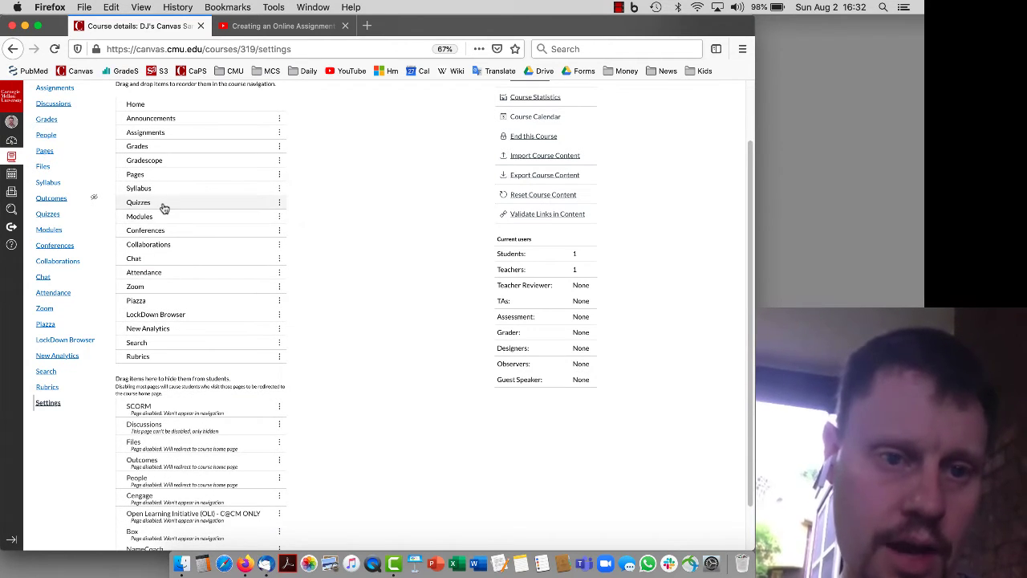
drag(164, 208, 172, 411)
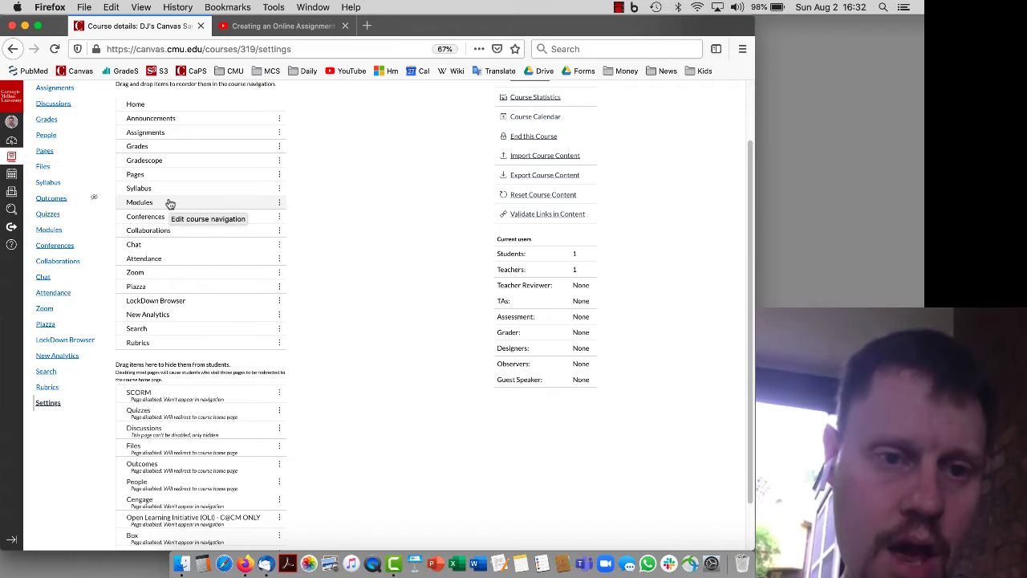
drag(170, 203, 180, 455)
drag(168, 204, 167, 379)
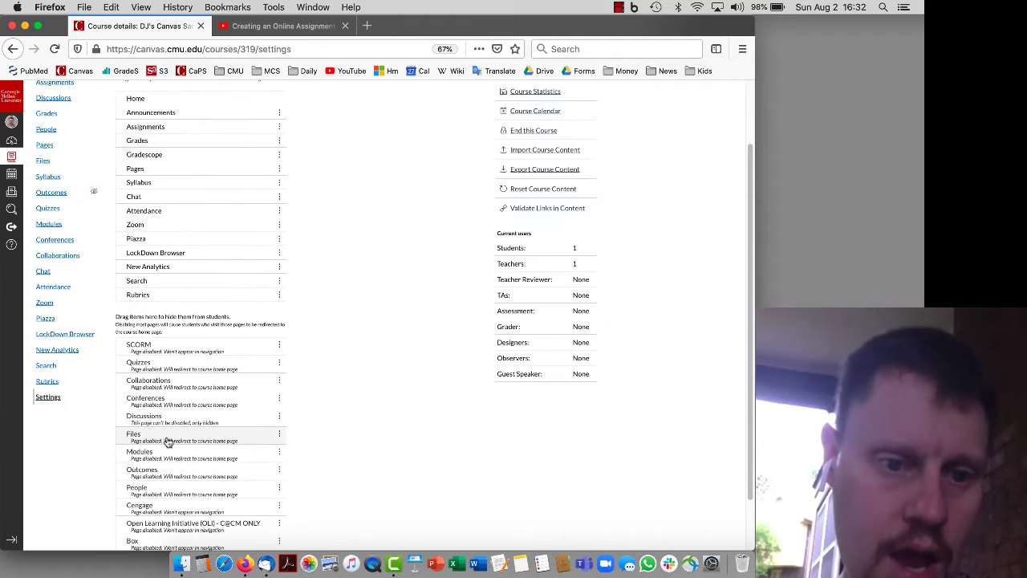
Move Piazza up so it sits right after Assignments
scroll(167, 441, down, 2)
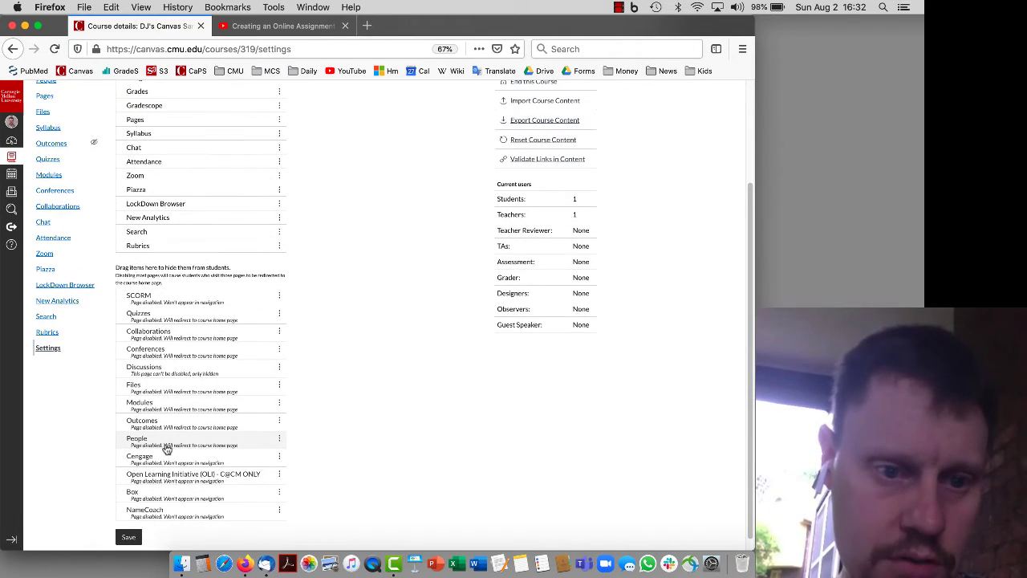
scroll(166, 448, up, 5)
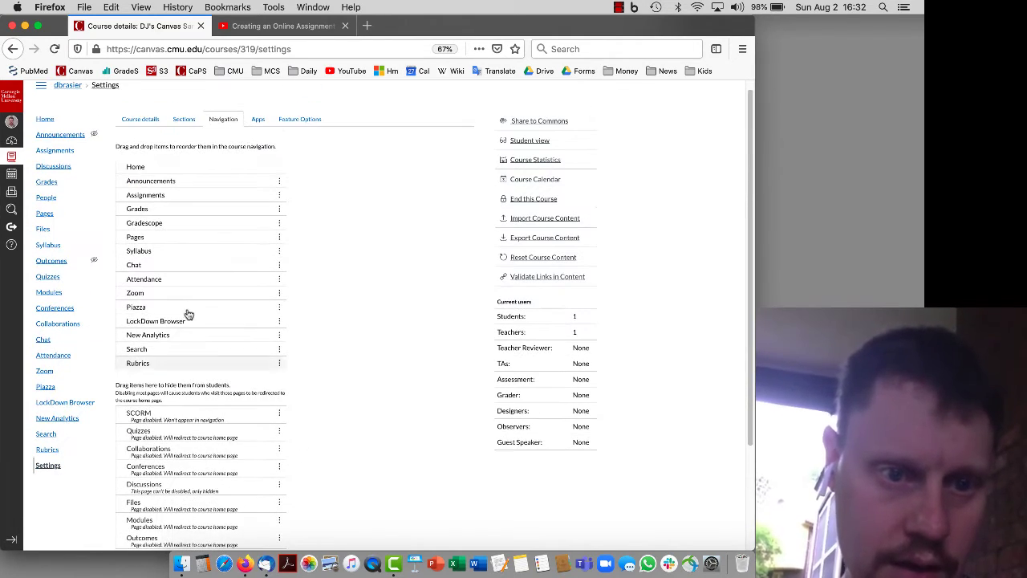
drag(161, 313, 185, 201)
Hide Chat, Attendance and Rubrics, then save the course navigation
drag(165, 268, 174, 444)
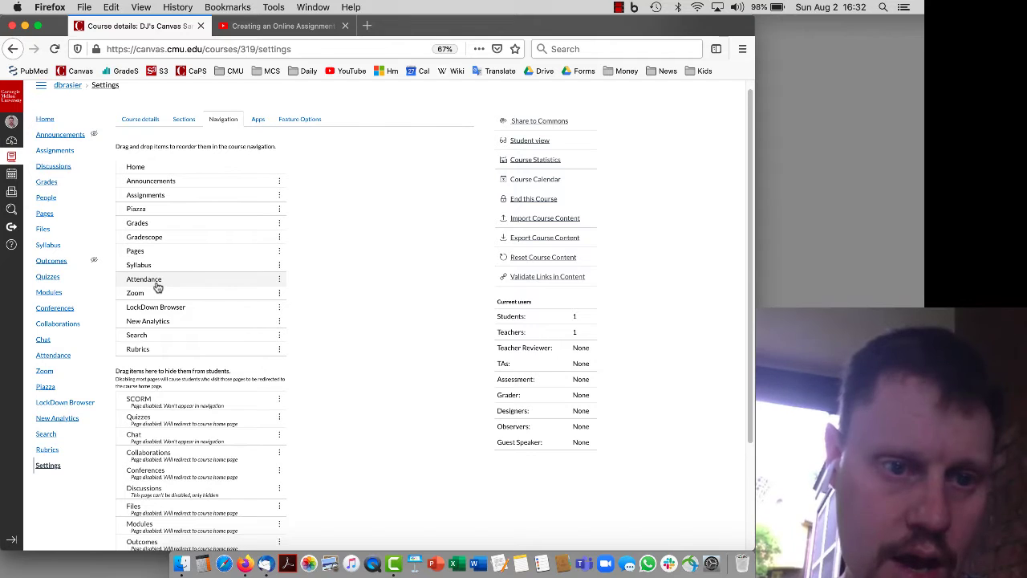
drag(157, 283, 158, 419)
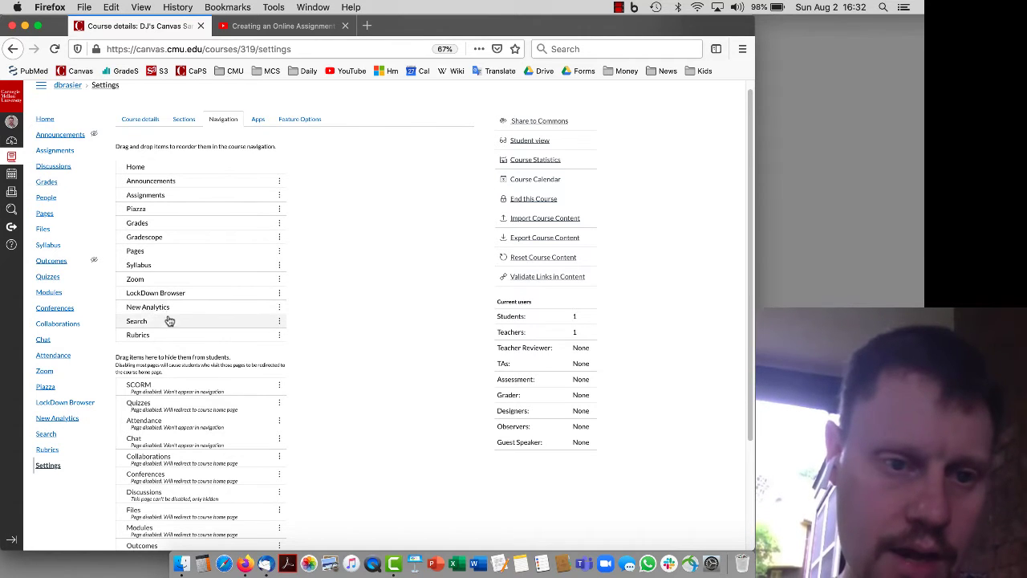
drag(169, 323, 174, 427)
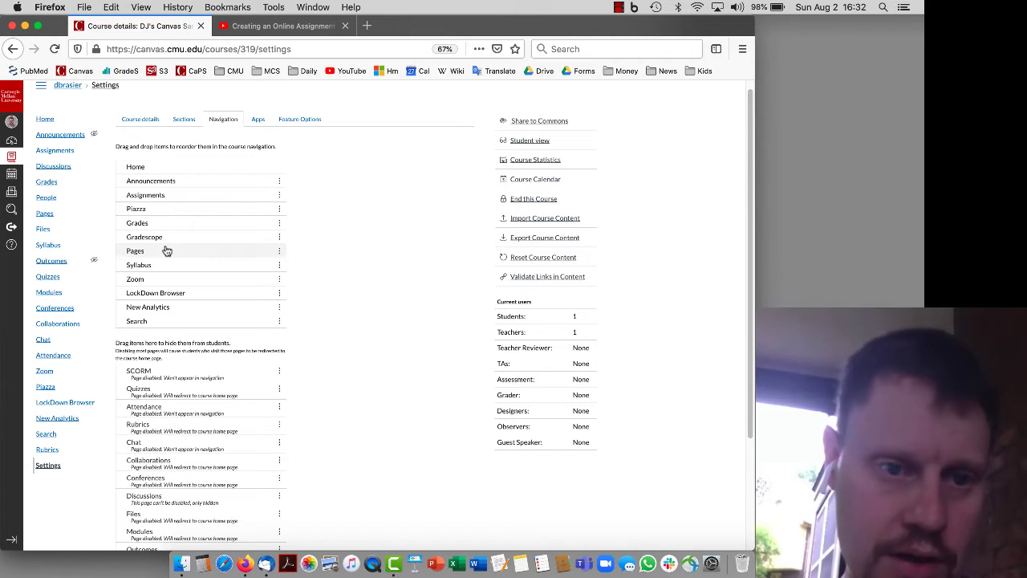
scroll(171, 282, down, 1)
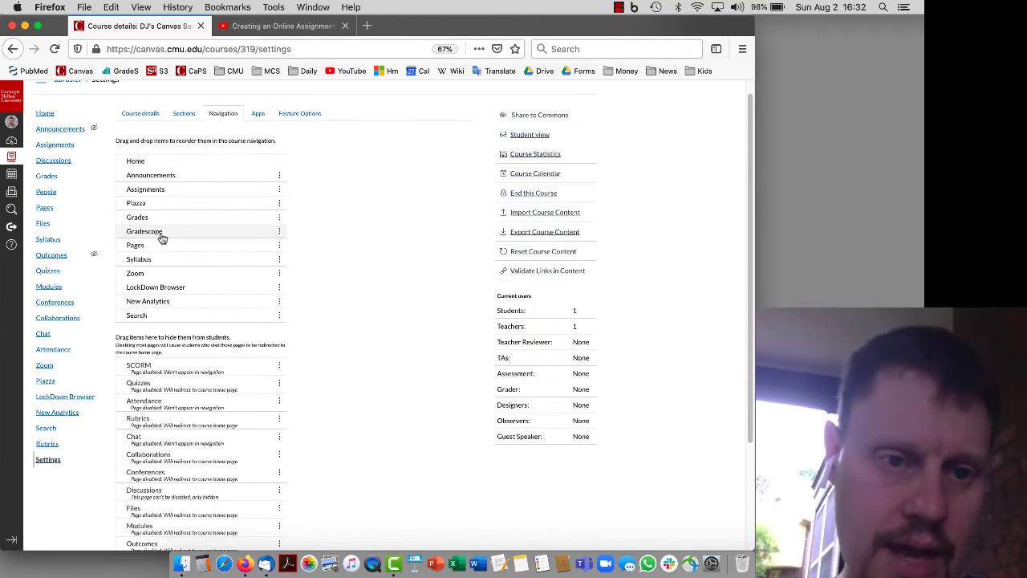
scroll(170, 372, down, 5)
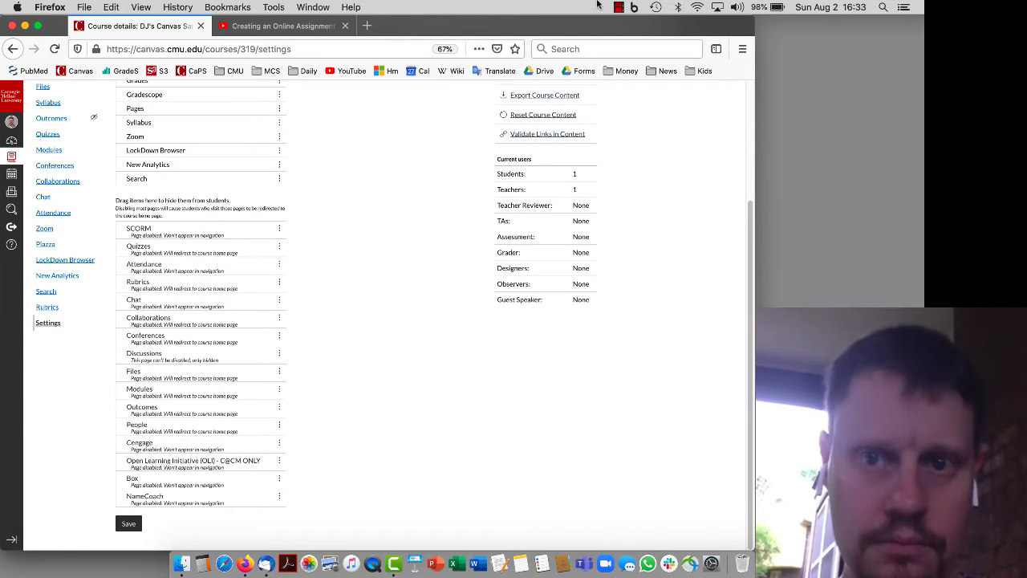
click(622, 6)
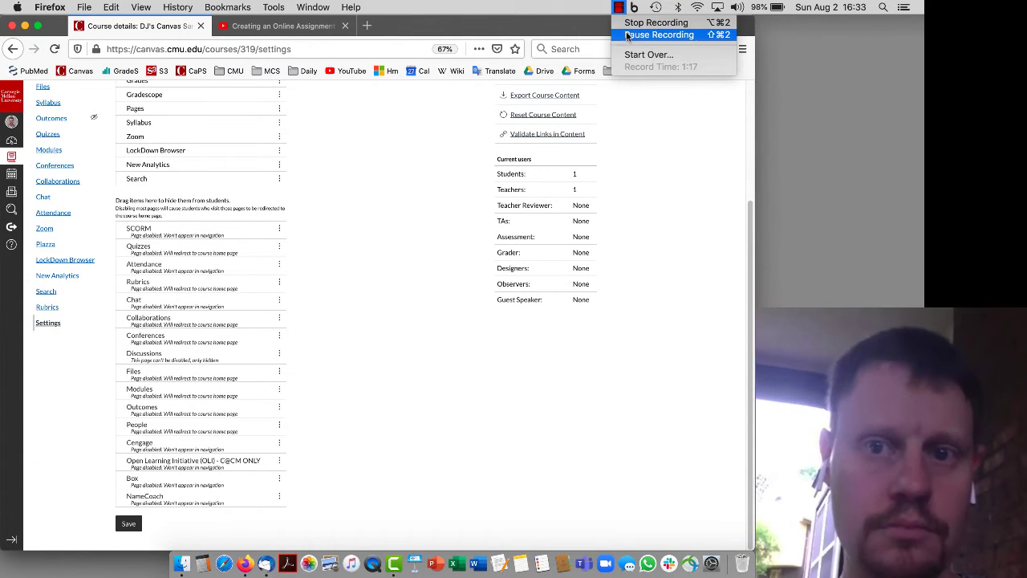
click(646, 32)
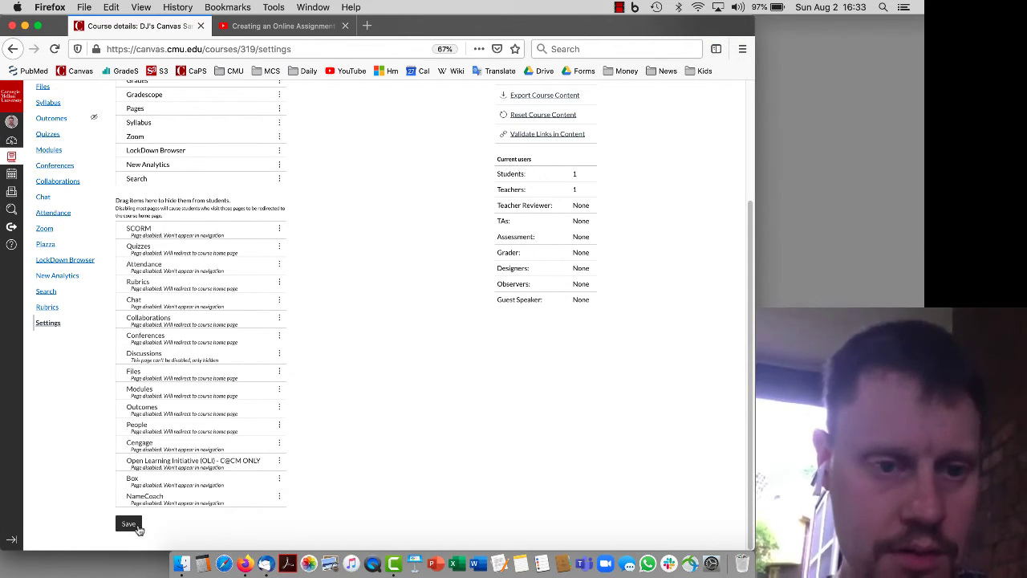
click(129, 524)
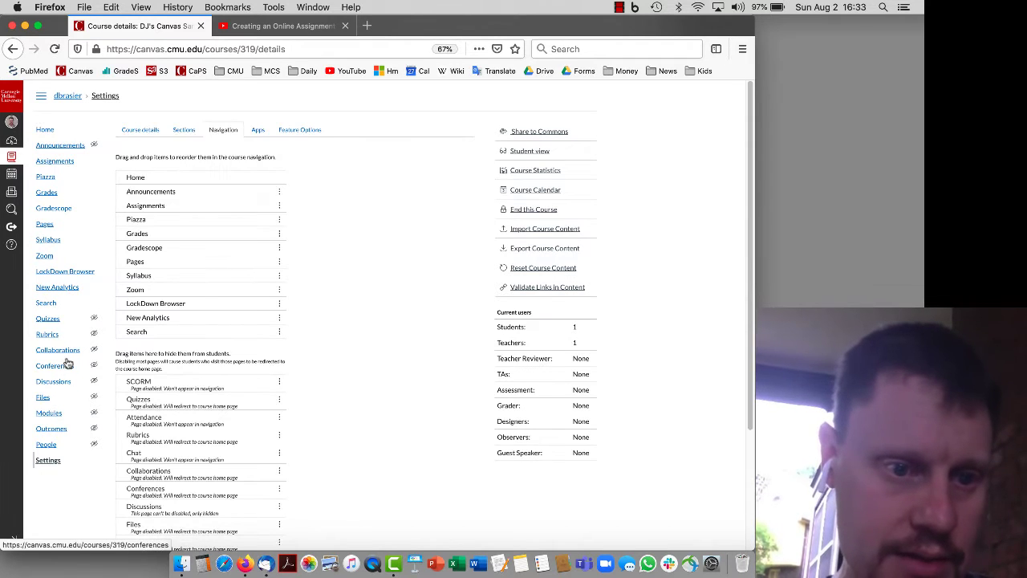
Visit the course Files page, then go to the People roster
click(58, 398)
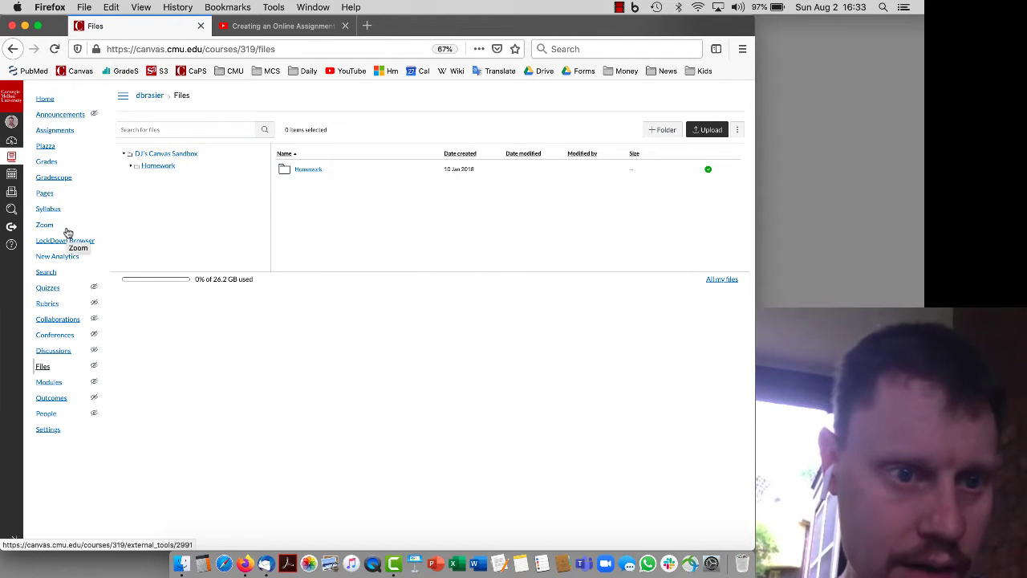
click(47, 413)
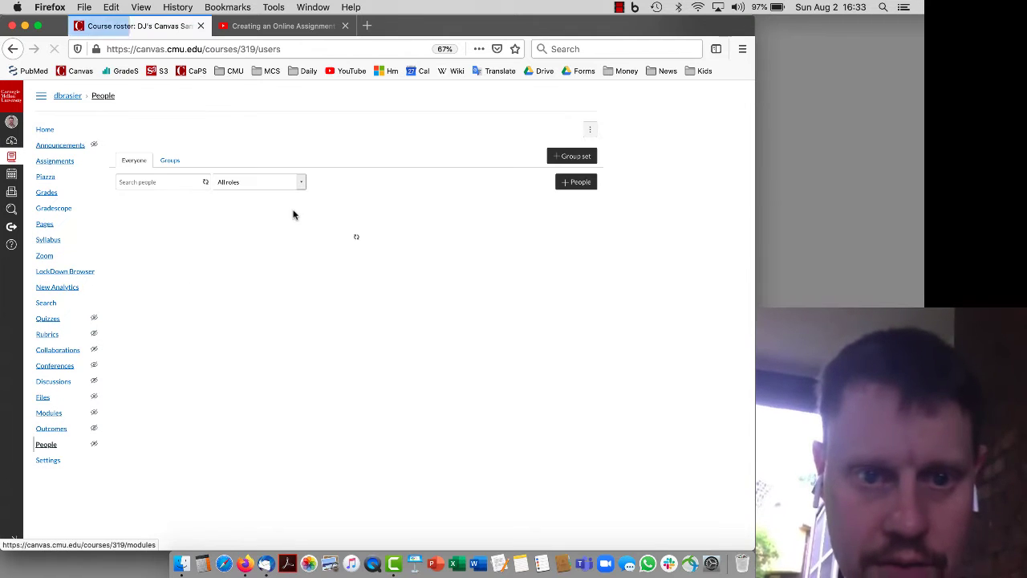
Enter two student e-mail addresses in Add People and look them up
click(575, 187)
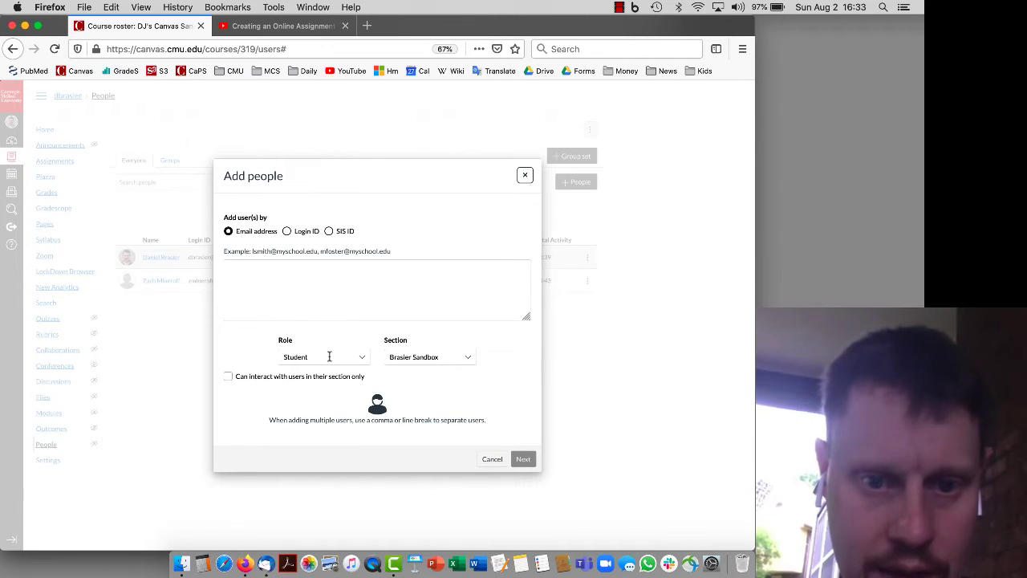
click(256, 273)
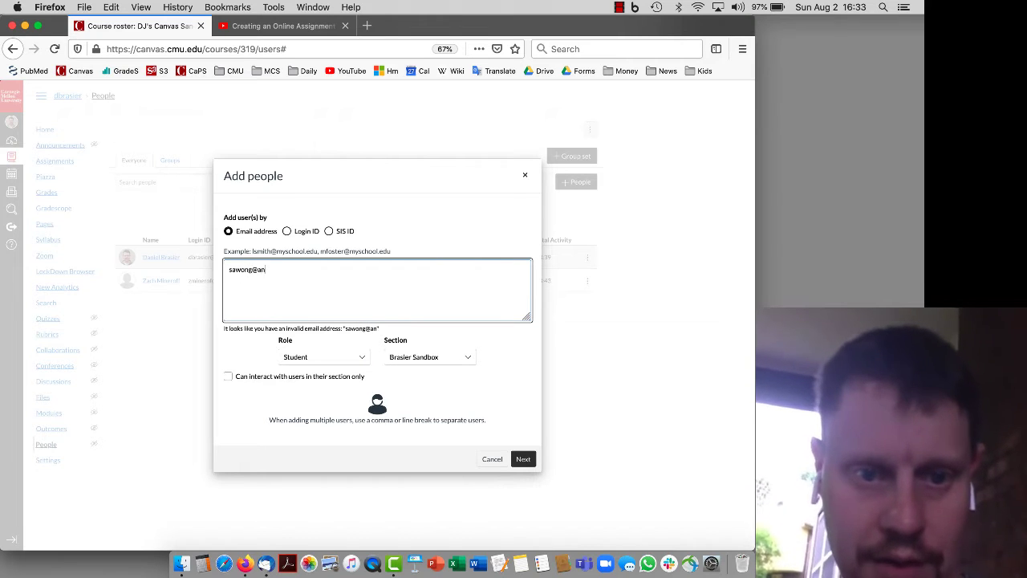
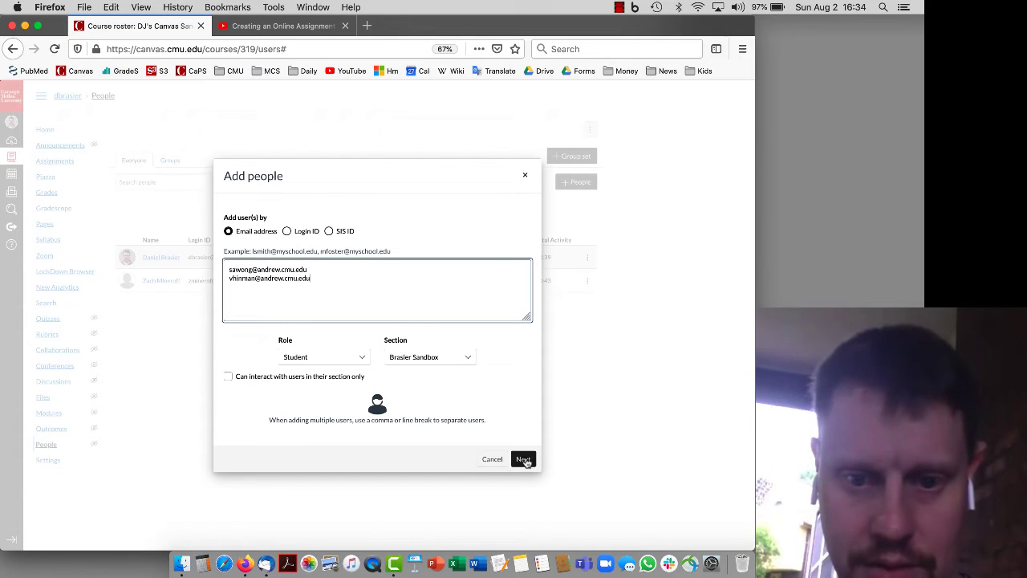
click(523, 459)
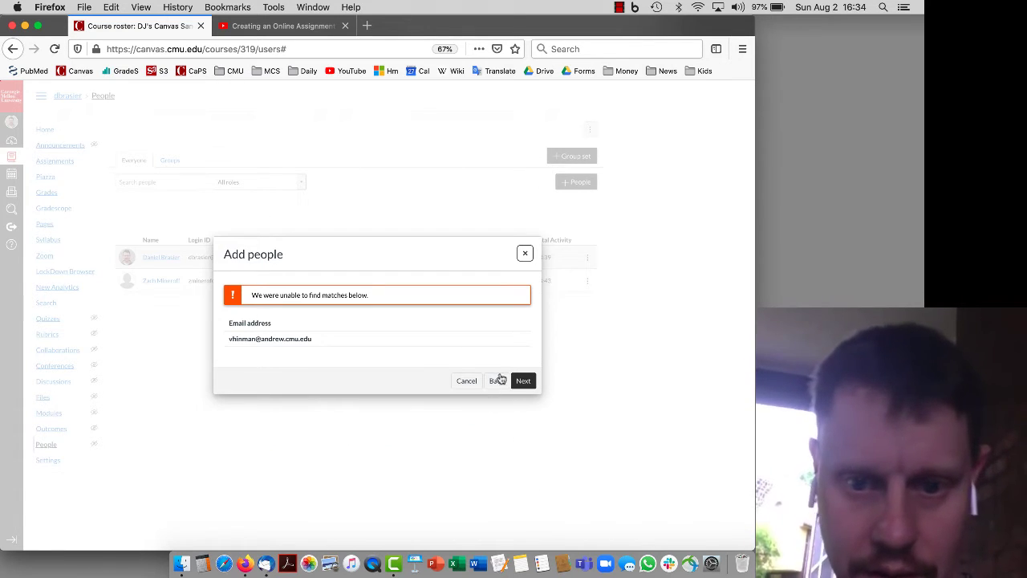
Correct the unmatched address's user name and add both matched students to the course
click(499, 384)
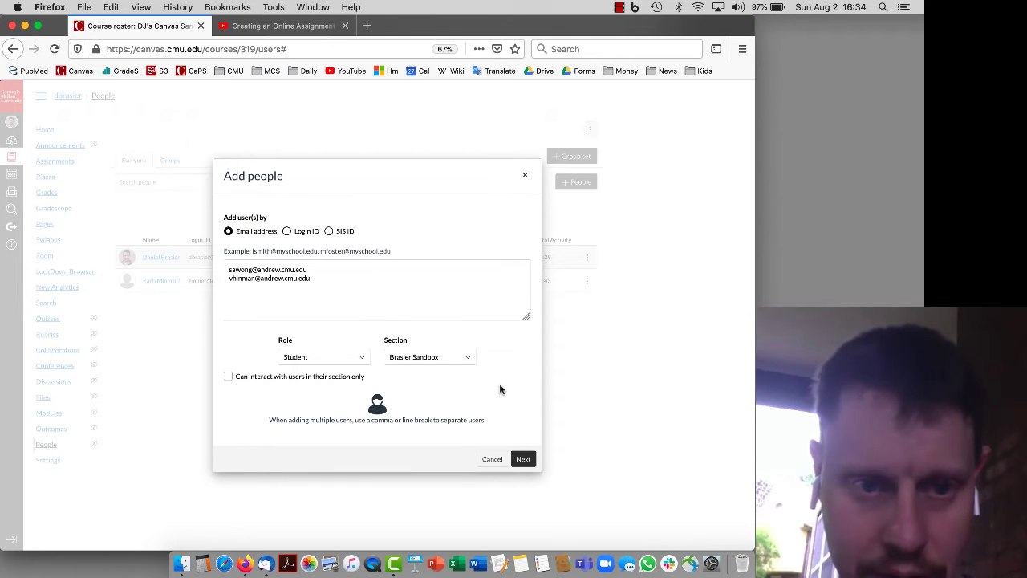
click(328, 280)
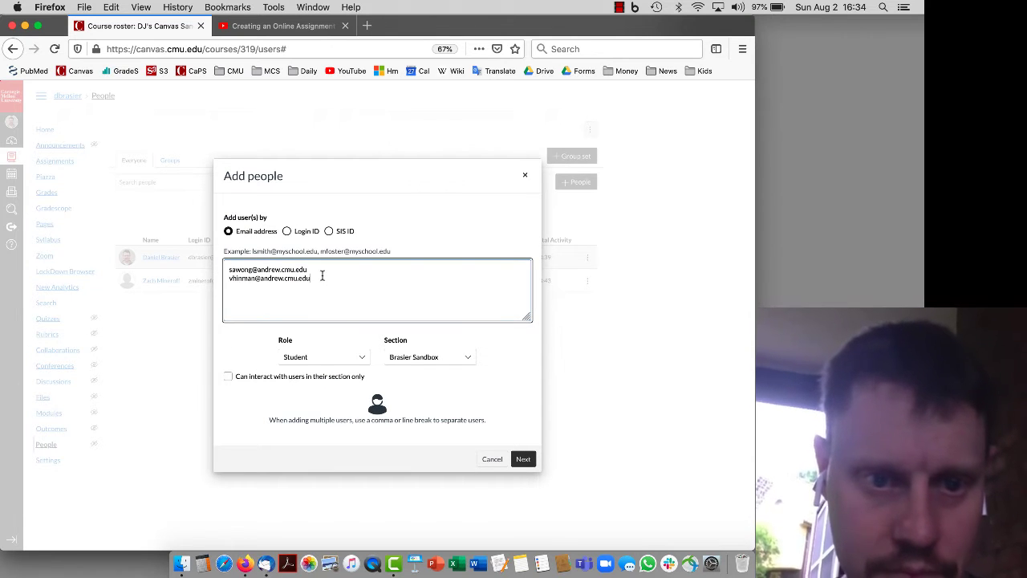
double_click(233, 279)
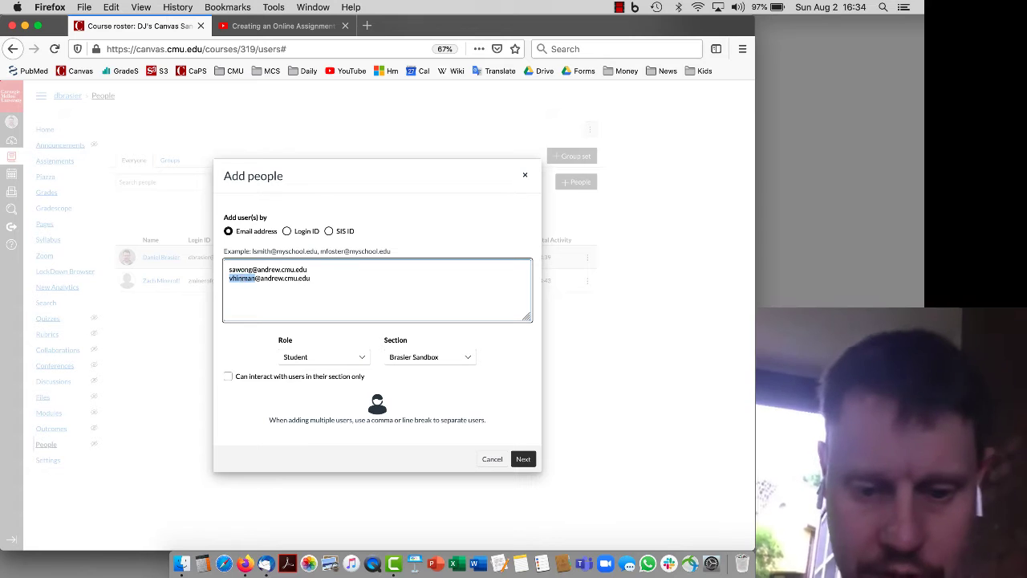
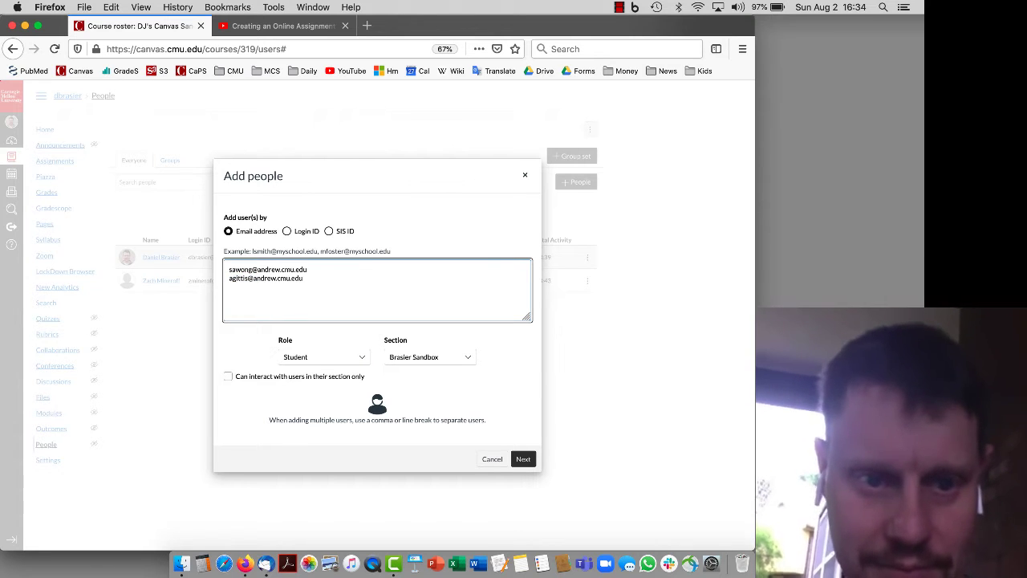
click(528, 459)
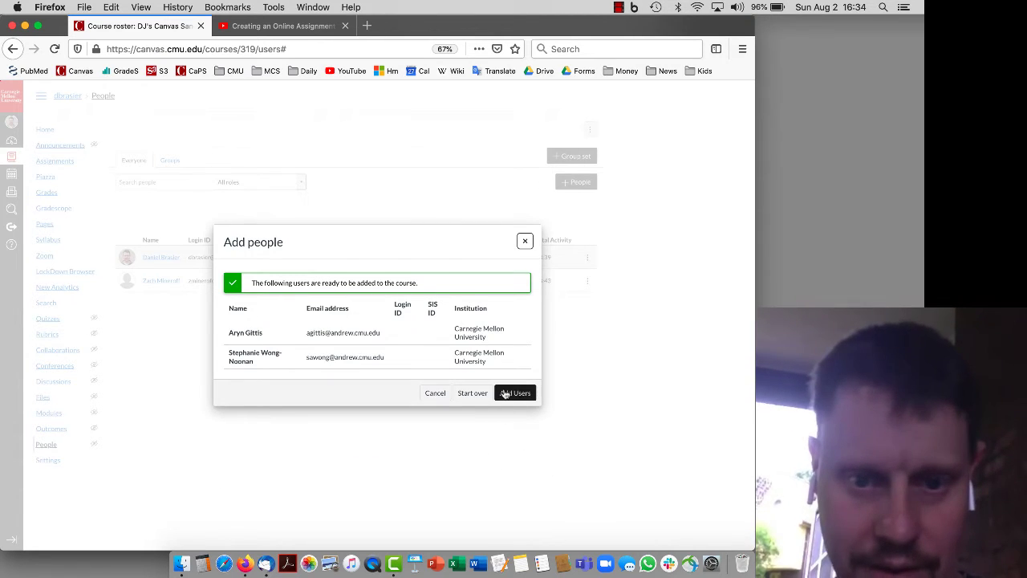
click(510, 394)
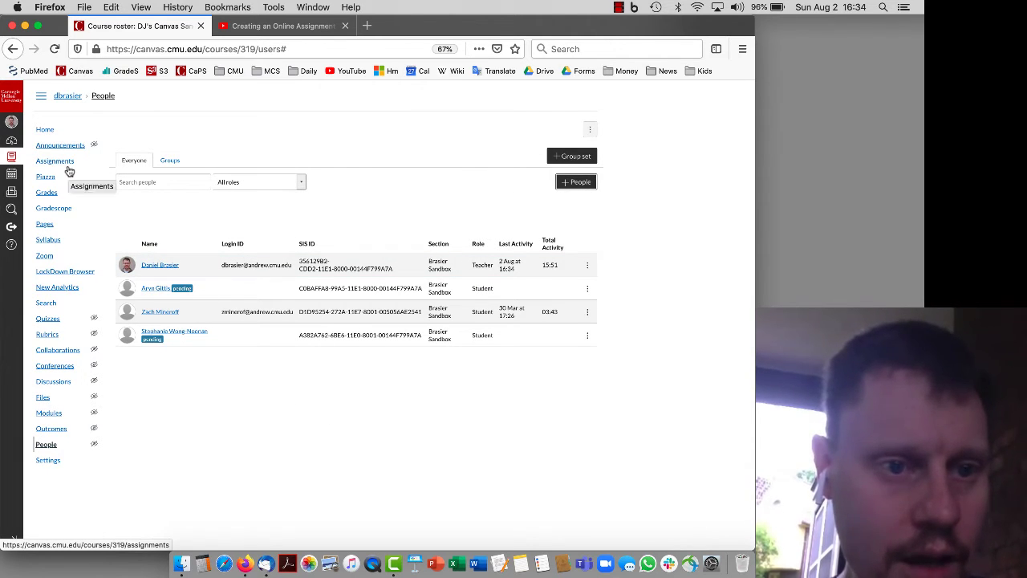
Open Gradescope from the Canvas course navigation
click(80, 212)
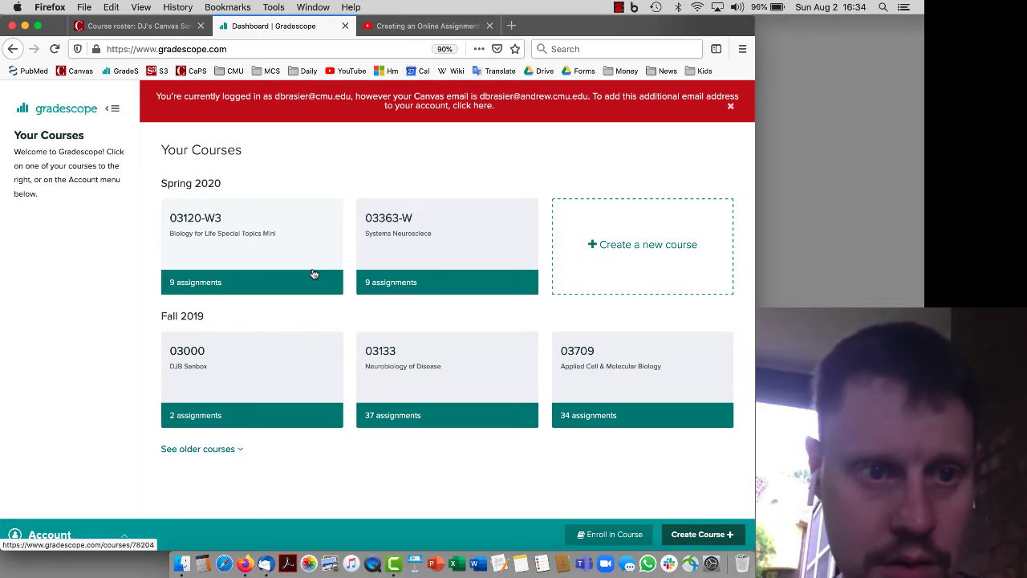
click(145, 26)
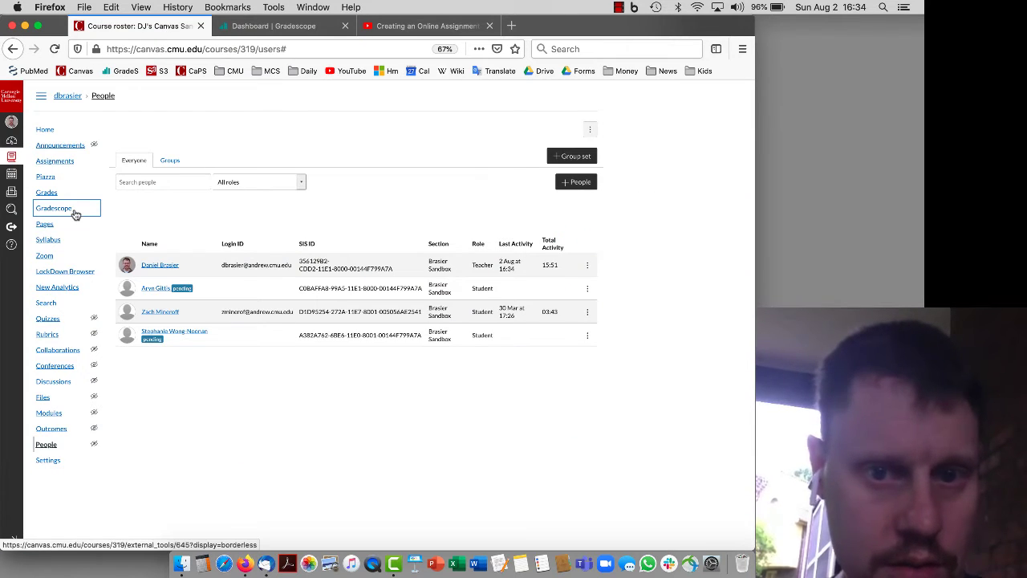
click(75, 215)
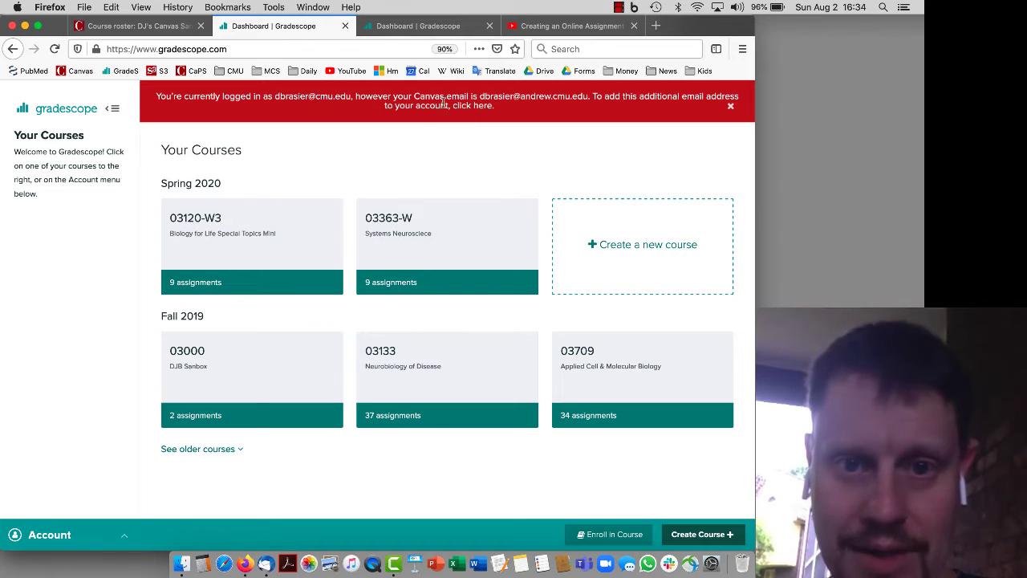
Add the Canvas login e-mail as a second address on the Gradescope account
click(484, 109)
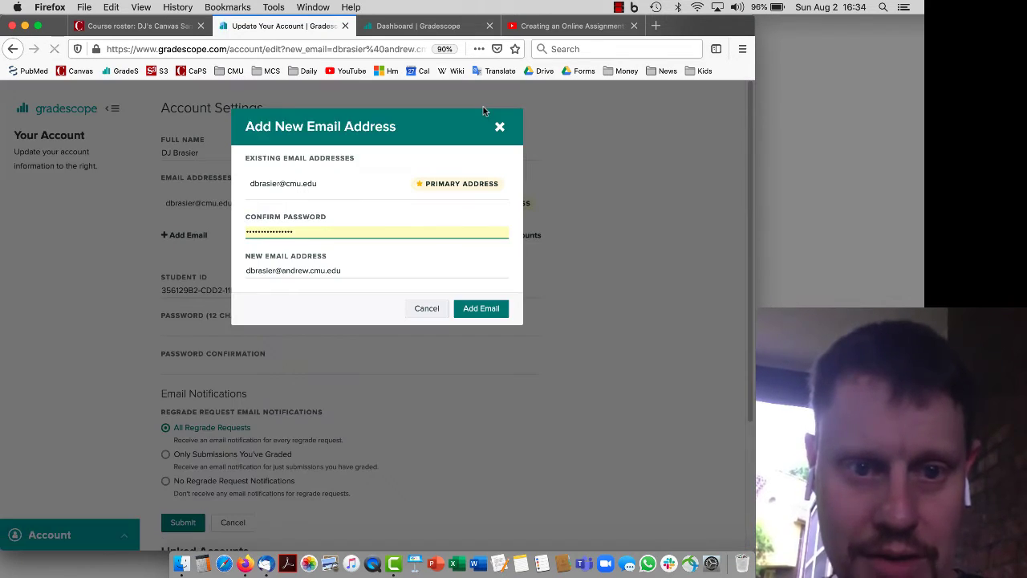
click(493, 314)
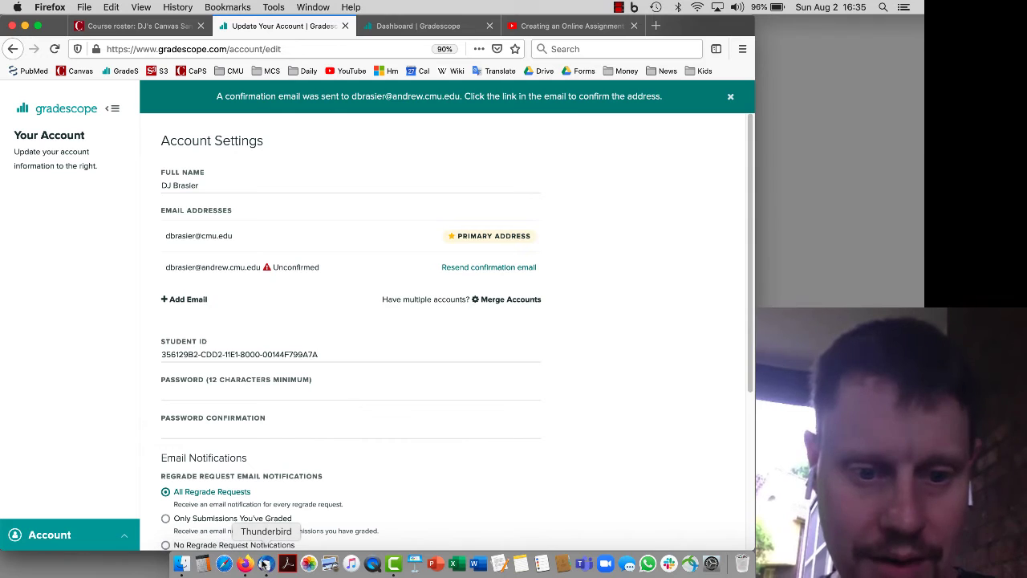
click(266, 564)
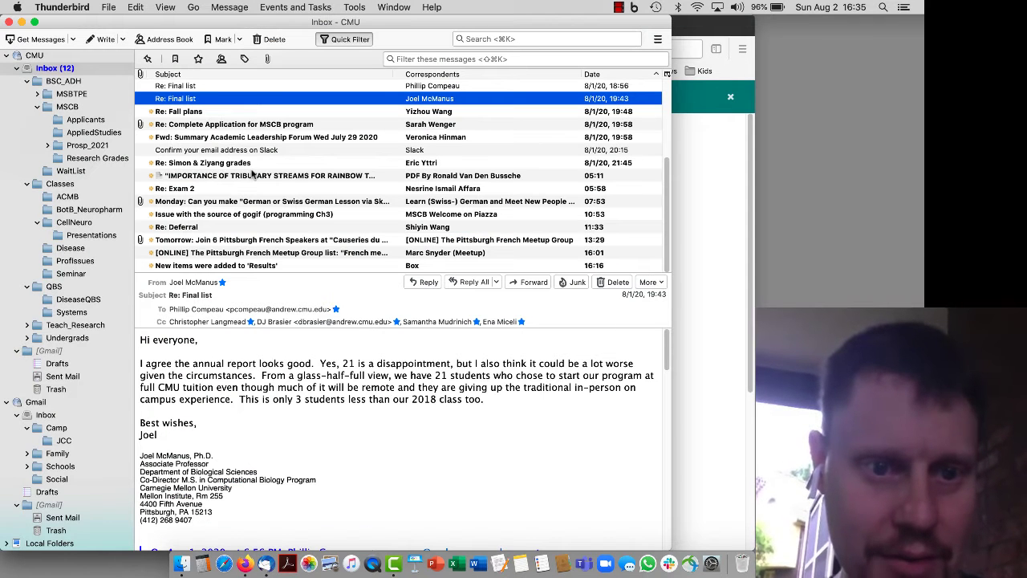
Open the '[Gradescope] Verify Your Email Address' message in Thunderbird and confirm the address
click(58, 83)
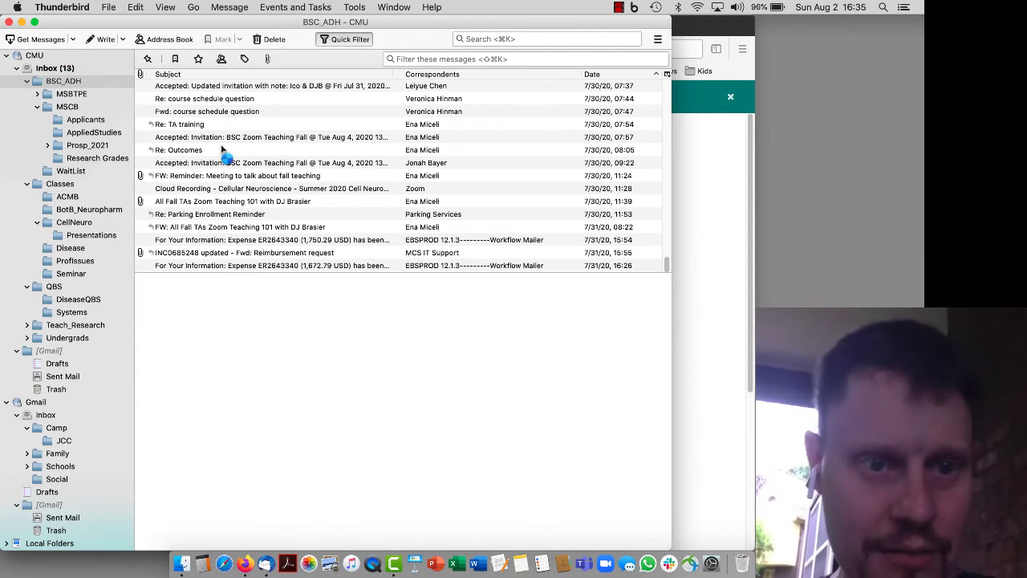
click(81, 71)
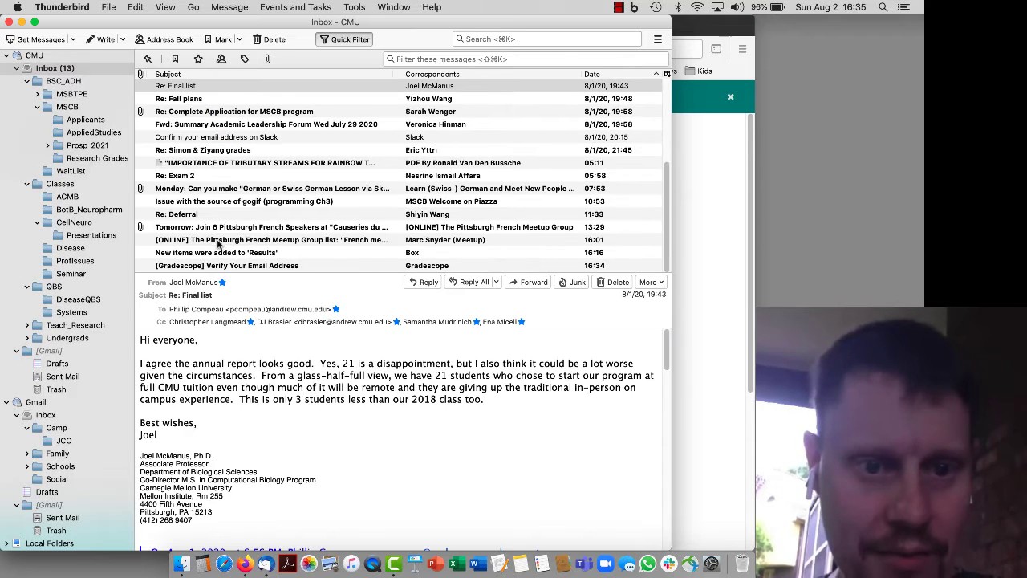
click(222, 266)
click(251, 392)
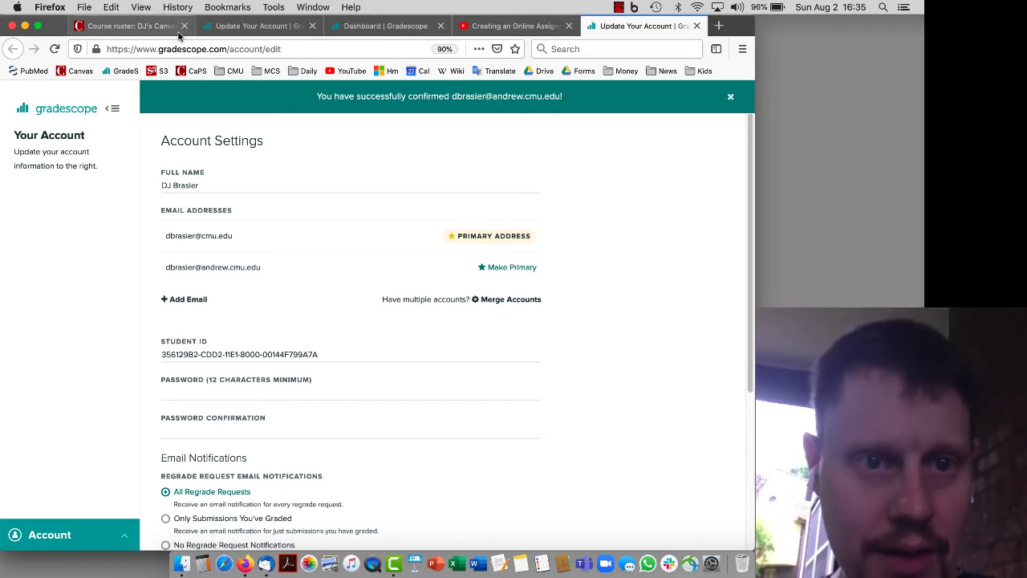
Close the duplicate Gradescope tabs and return to the Canvas course roster
click(238, 26)
click(312, 25)
click(312, 25)
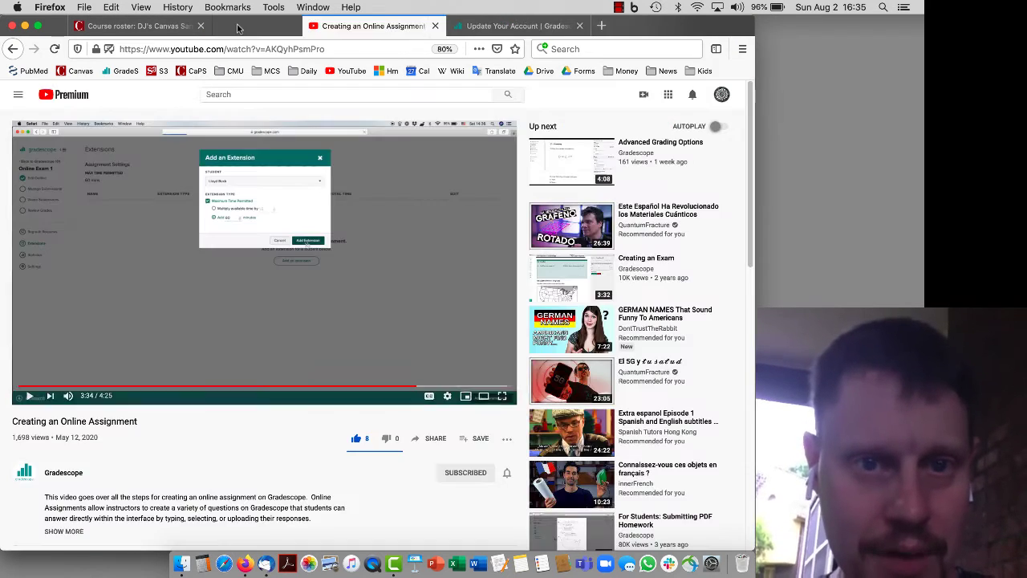
click(161, 26)
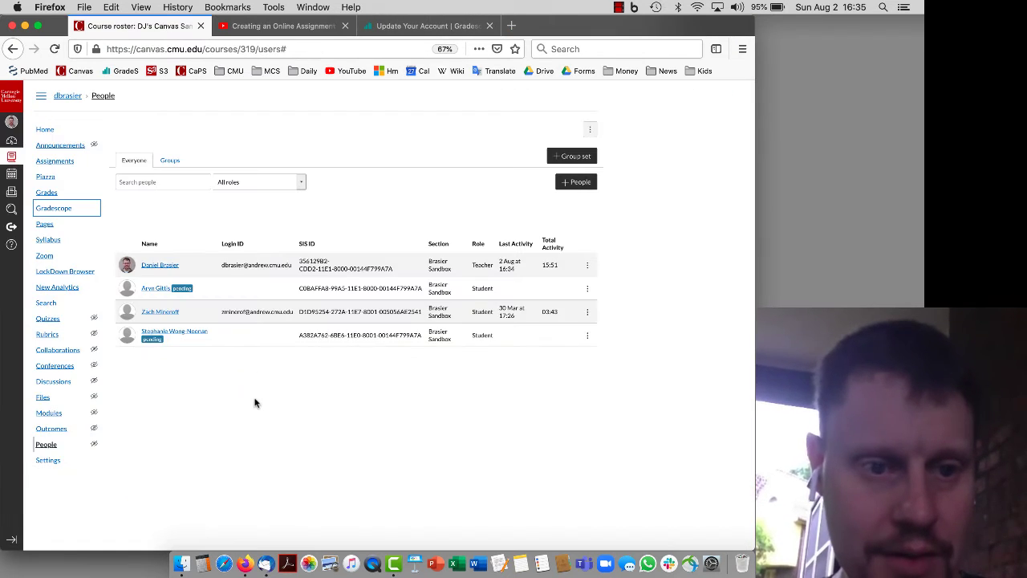
Link the Canvas course to 'A new Gradescope Course' via Link Course
click(75, 210)
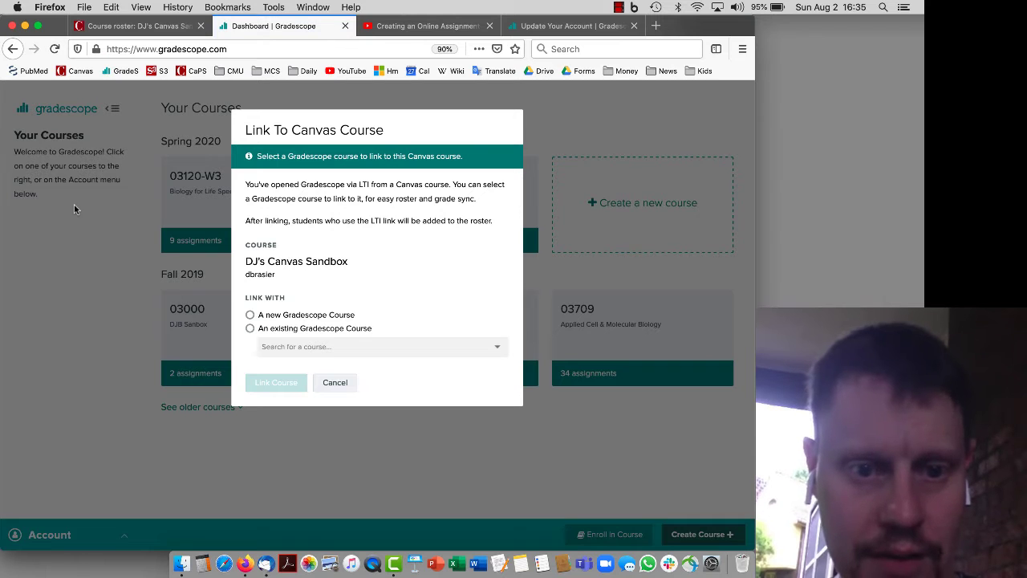
click(286, 318)
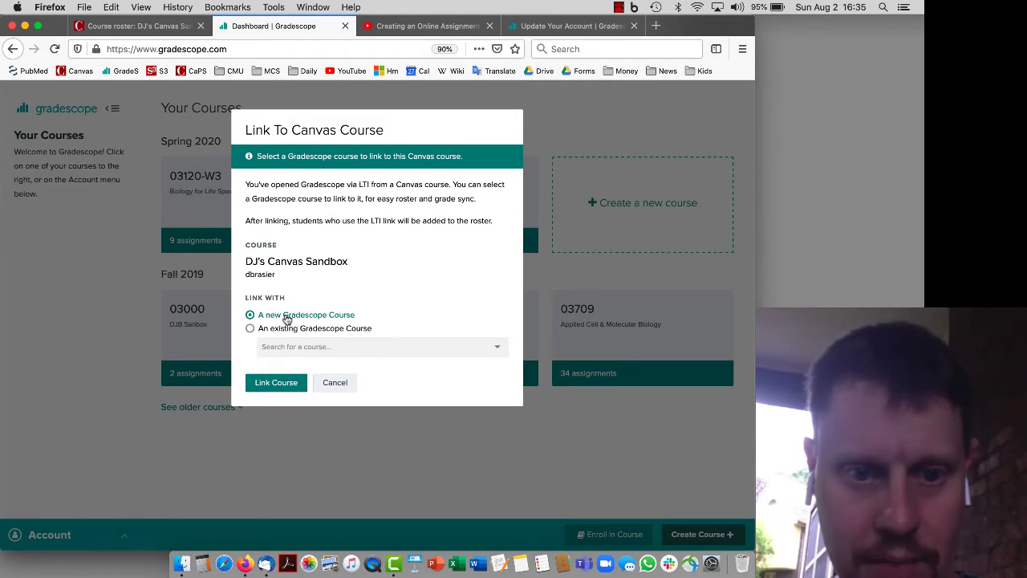
click(291, 385)
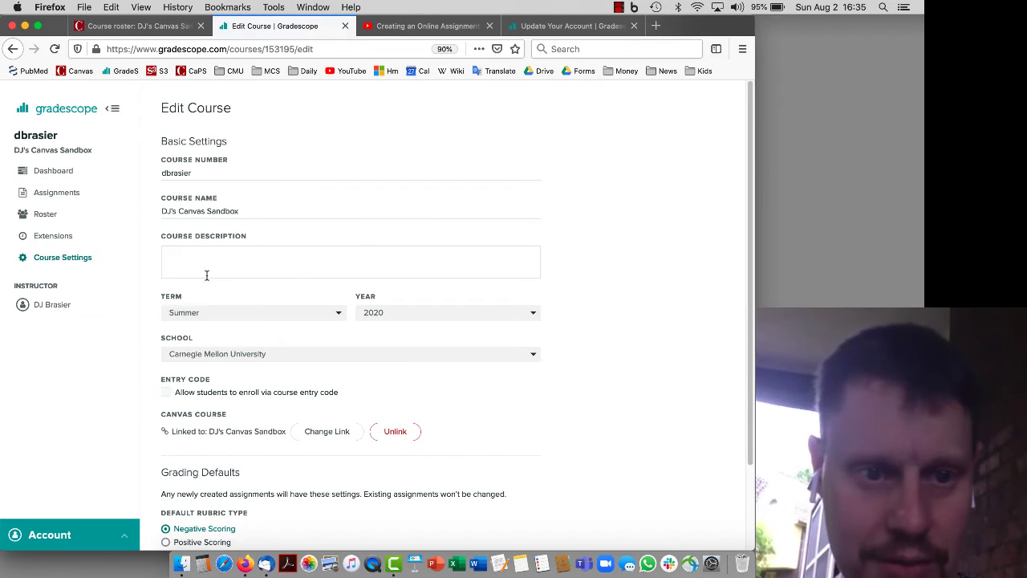
Enter 'Fun Biology' as course description, choose term Fall 2020, and update the course
click(206, 268)
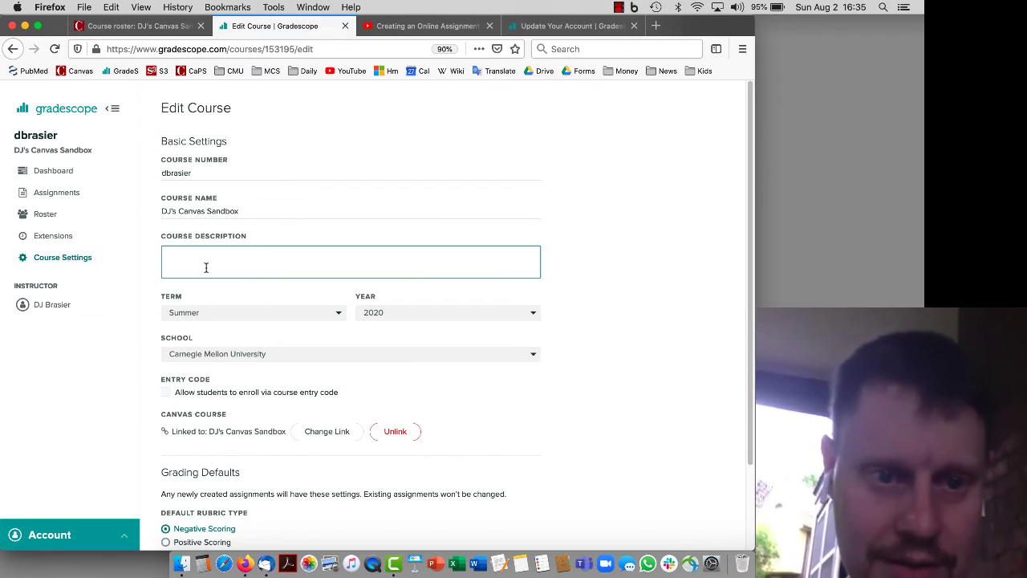
text(Fun Biology)
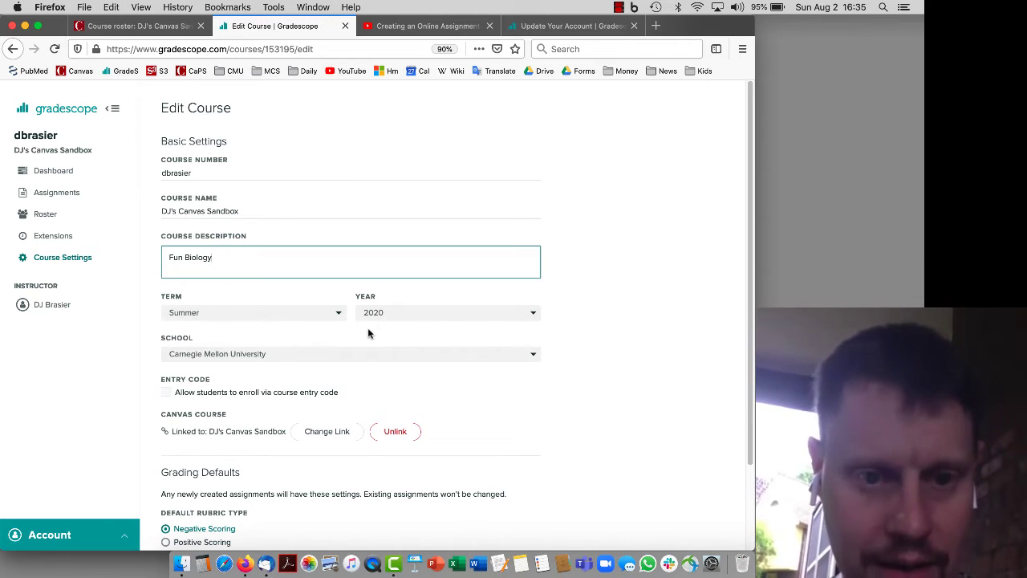
scroll(368, 331, down, 1)
click(328, 306)
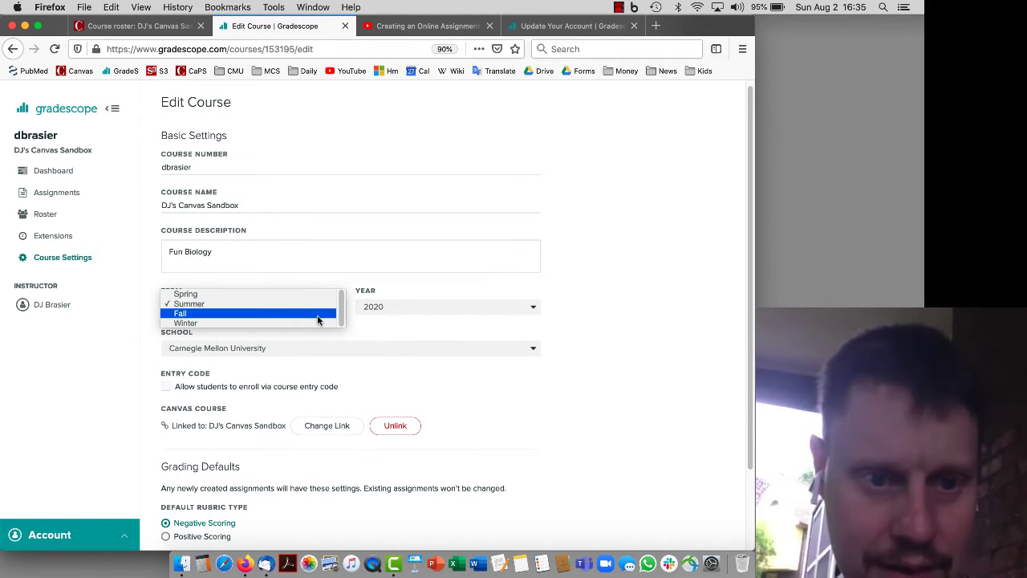
click(321, 318)
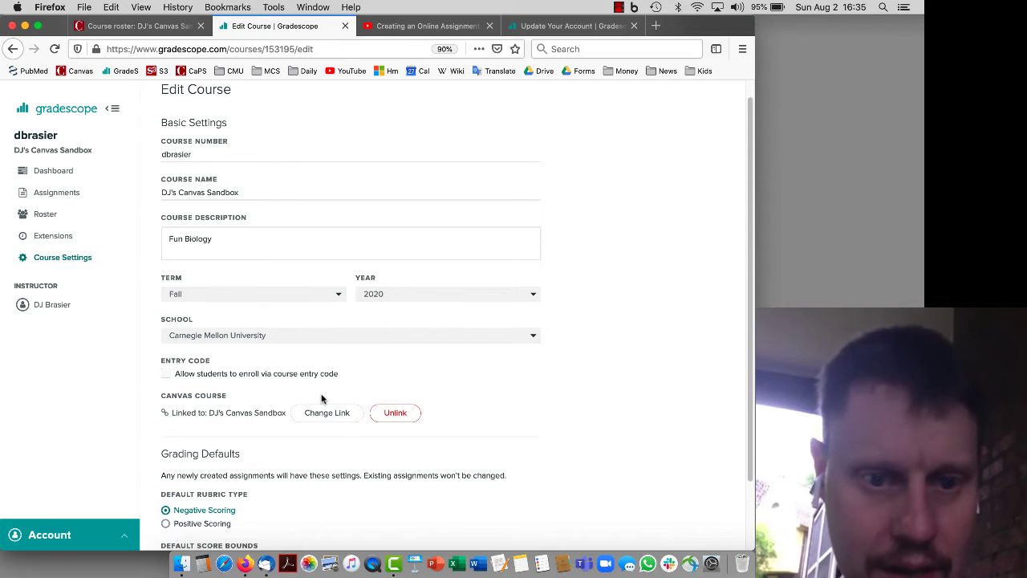
scroll(332, 398, down, 2)
scroll(334, 399, down, 1)
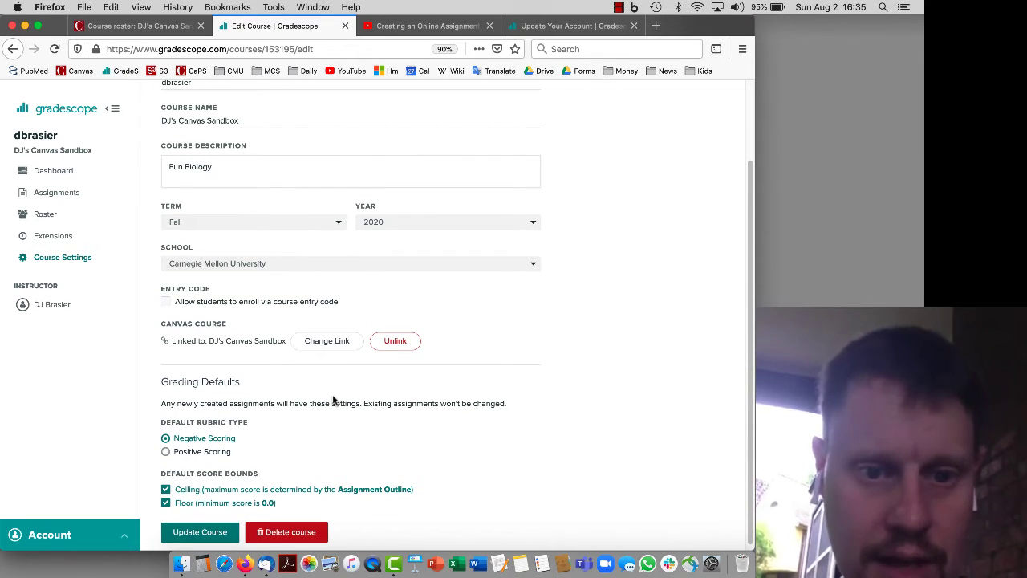
scroll(334, 400, down, 1)
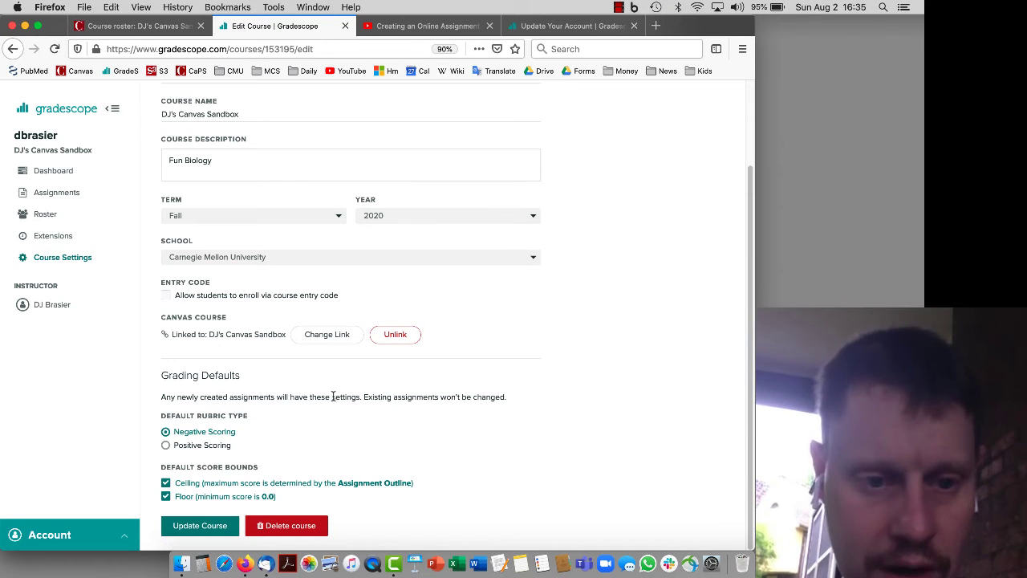
click(214, 529)
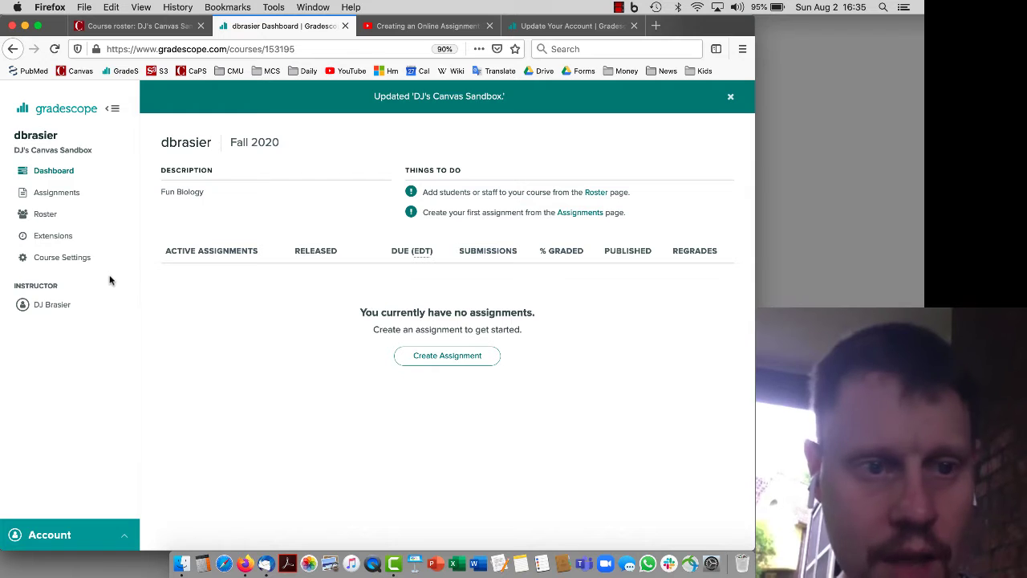
Sync the Gradescope course roster from Canvas
click(49, 217)
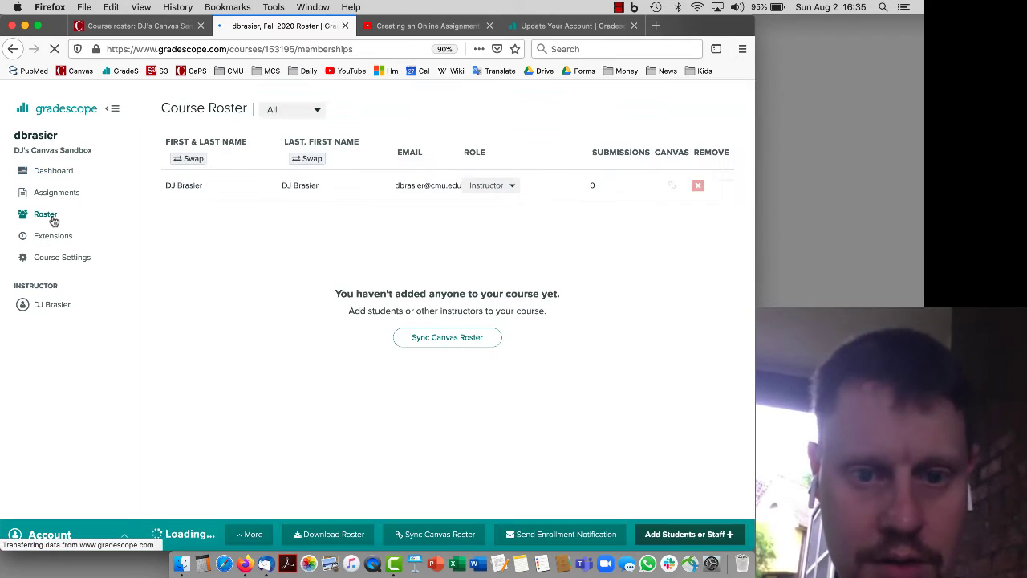
click(452, 329)
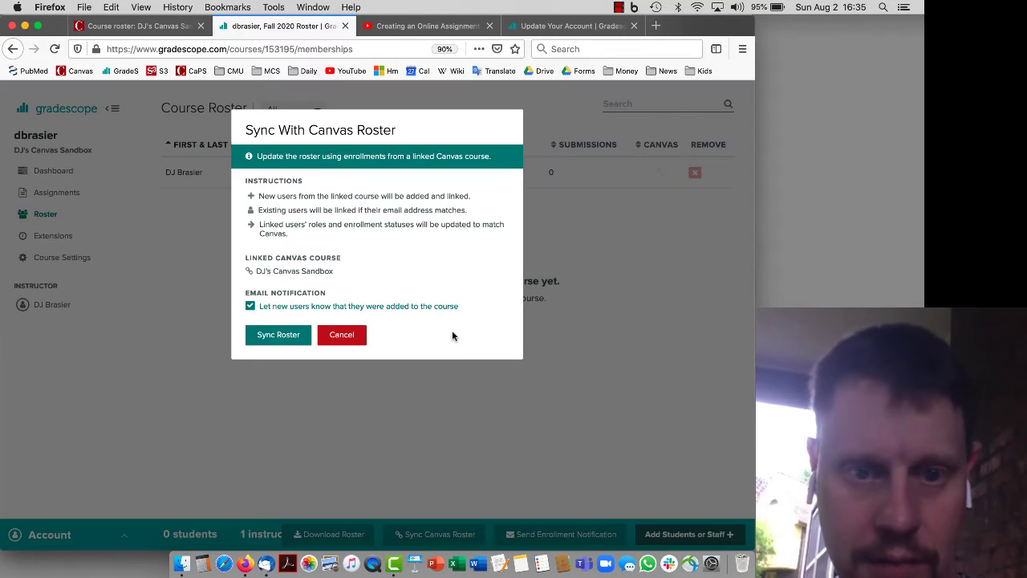
click(289, 336)
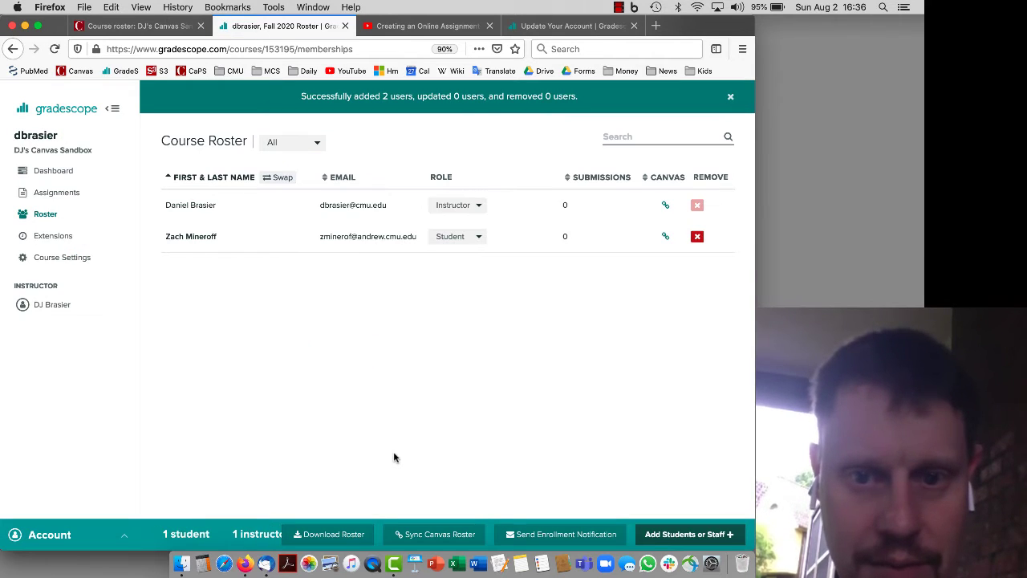
Change the synced student's role to TA and cross-check against the Canvas People list
click(459, 239)
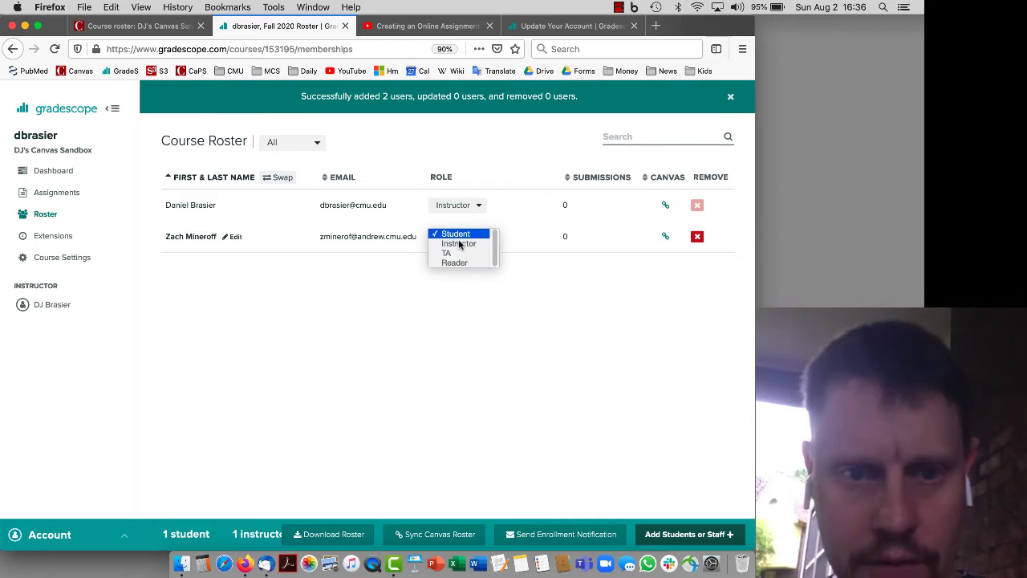
click(459, 254)
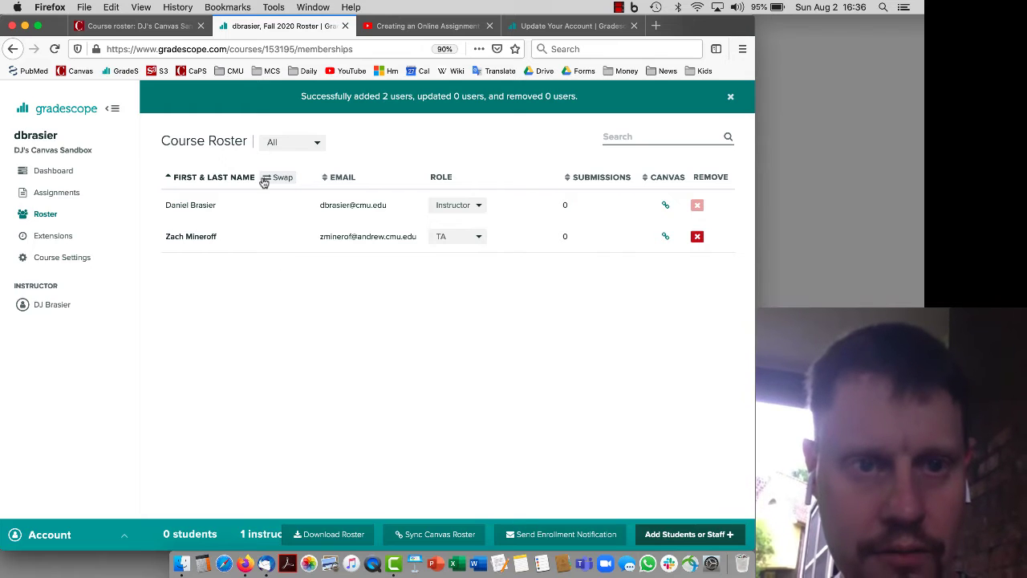
click(153, 31)
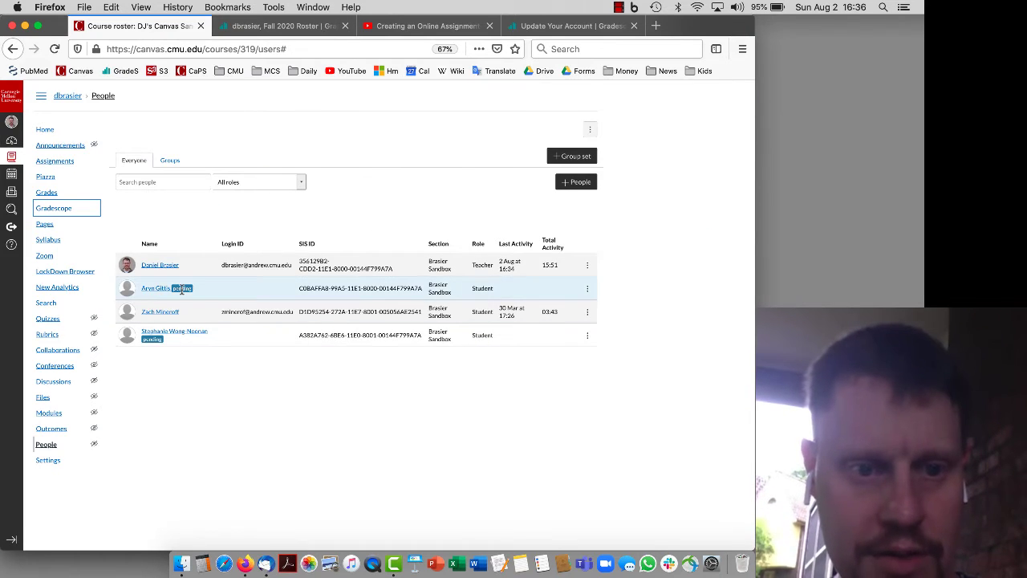
click(284, 26)
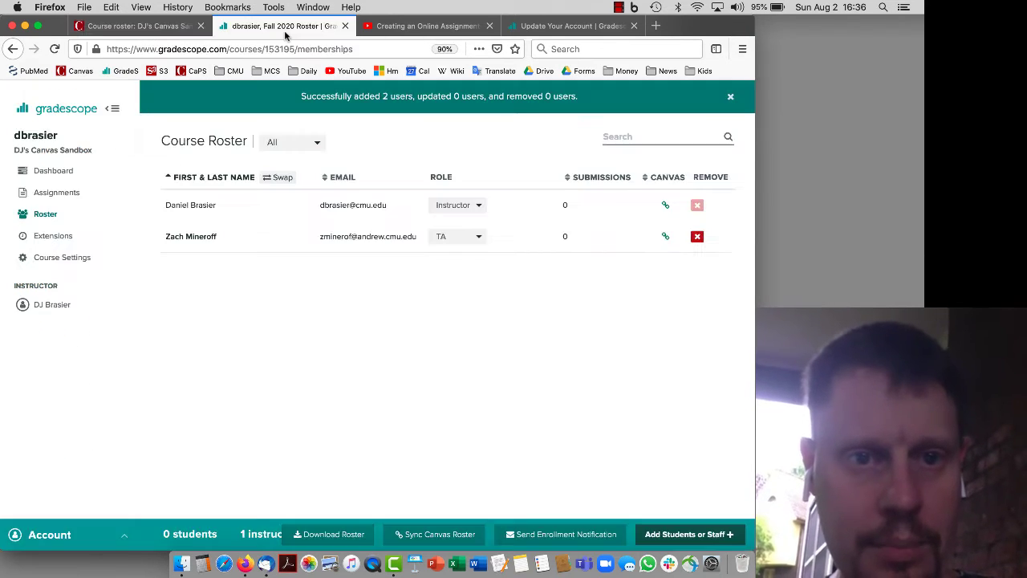
click(175, 32)
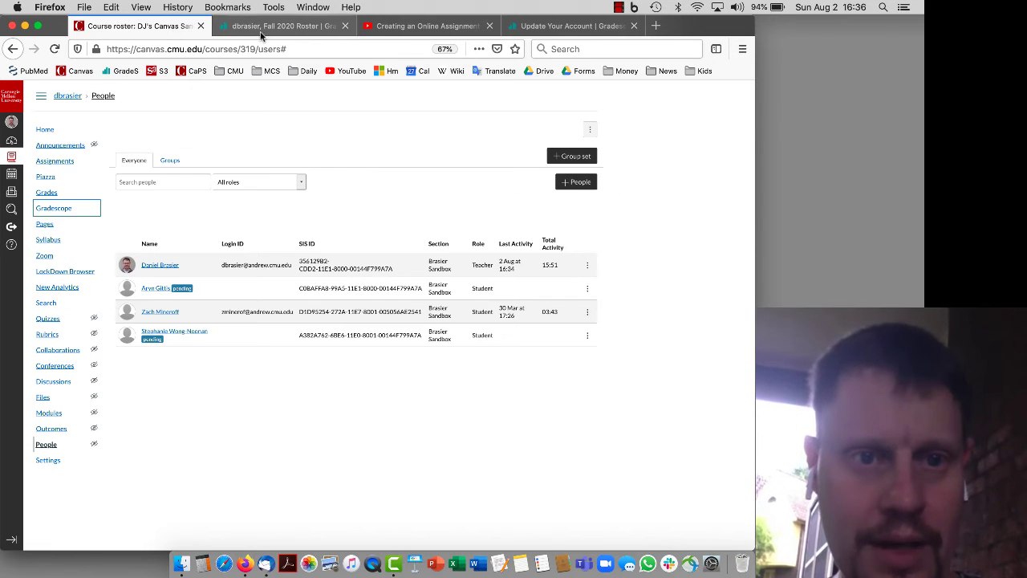
click(269, 32)
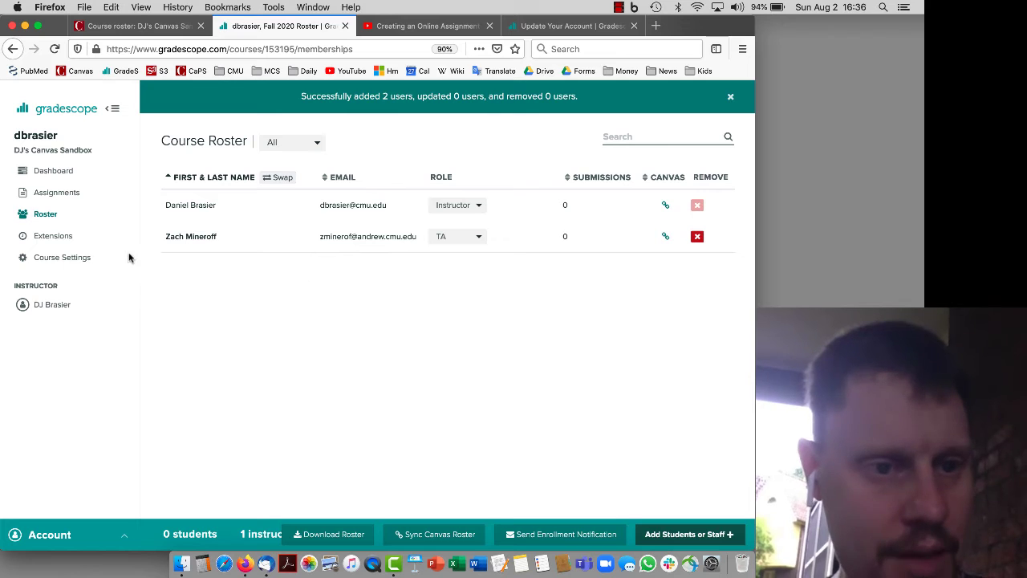
click(57, 193)
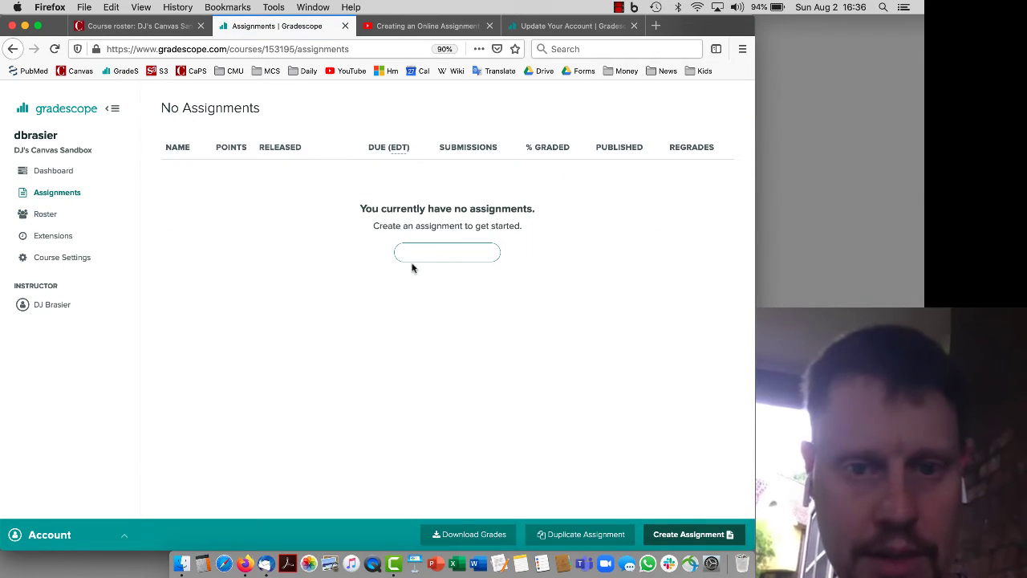
Start a new Online Assignment named 'Homework 1'
click(440, 252)
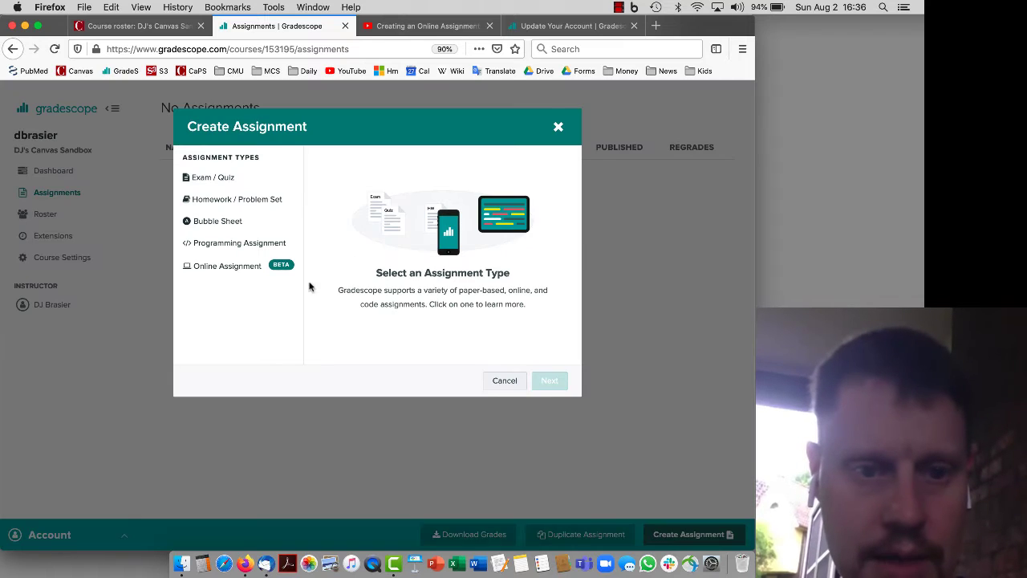
click(225, 274)
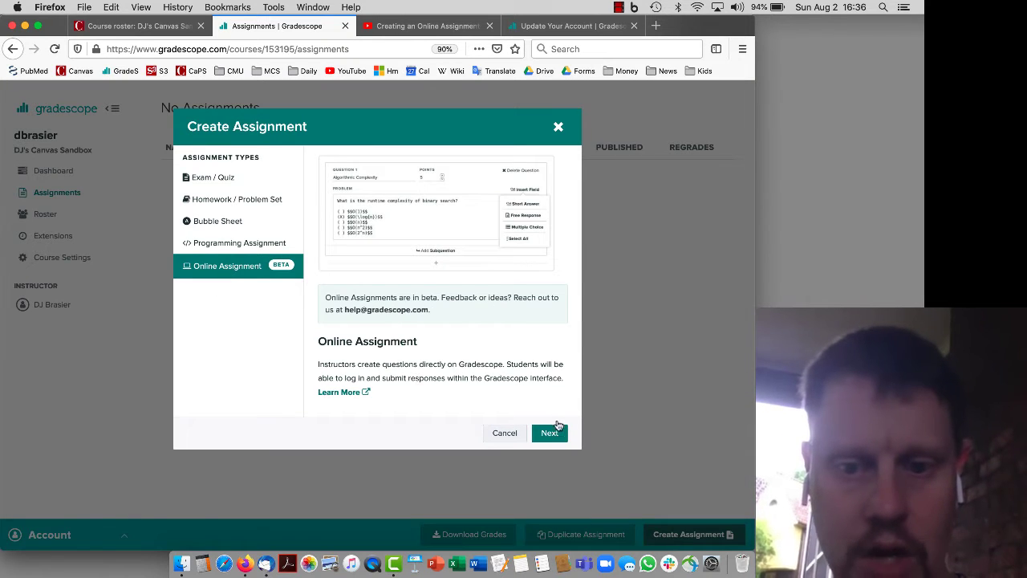
click(549, 434)
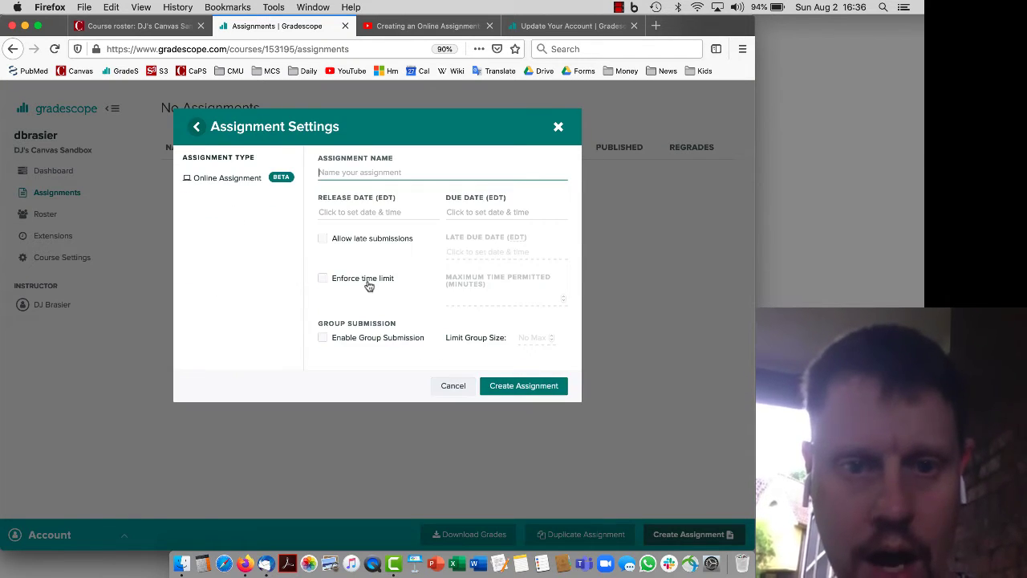
text(Home)
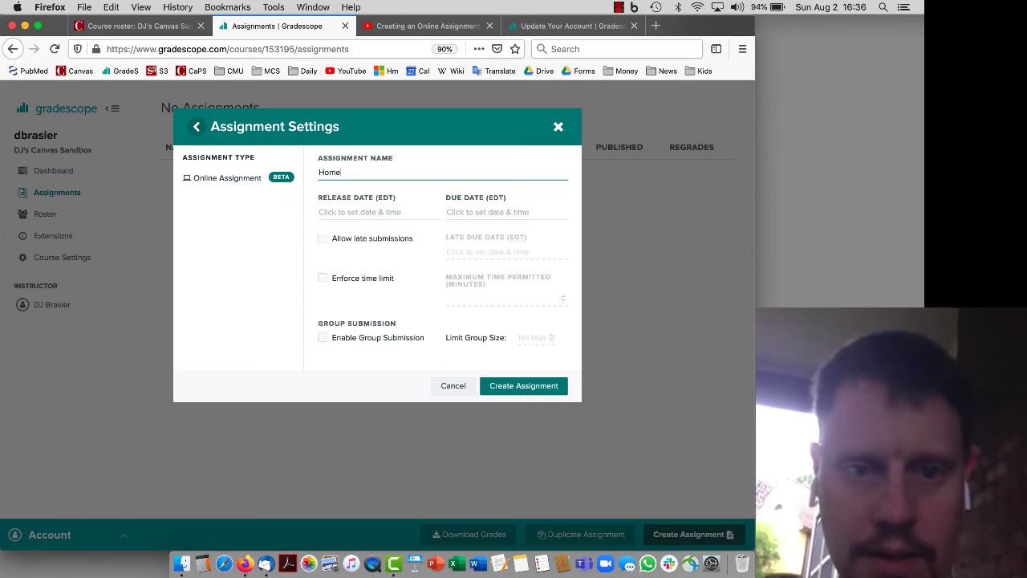
text(work 1)
Set release and due dates to Aug 3 2020 04:00 PM, allow late submissions, and create it
click(360, 212)
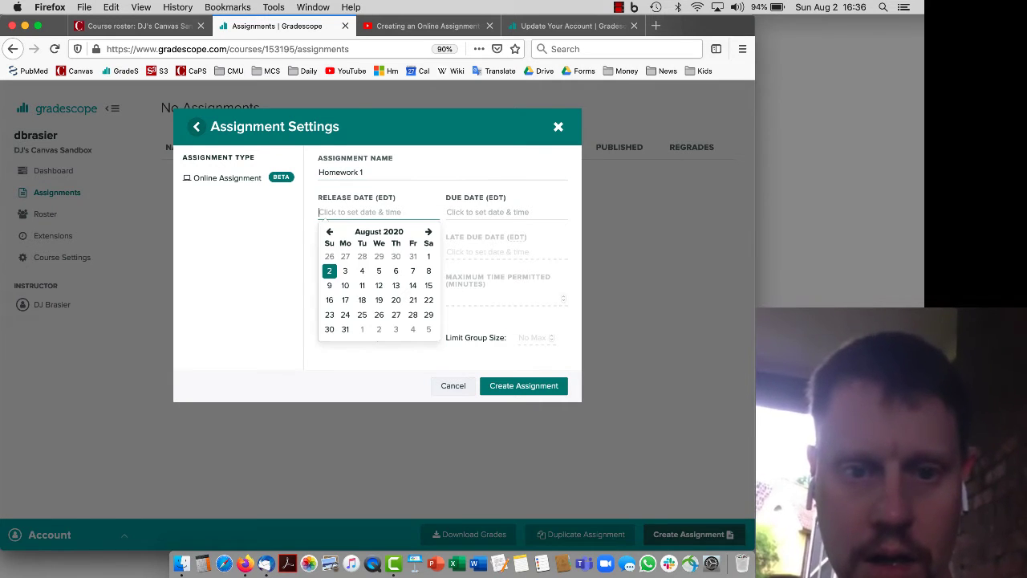
click(345, 273)
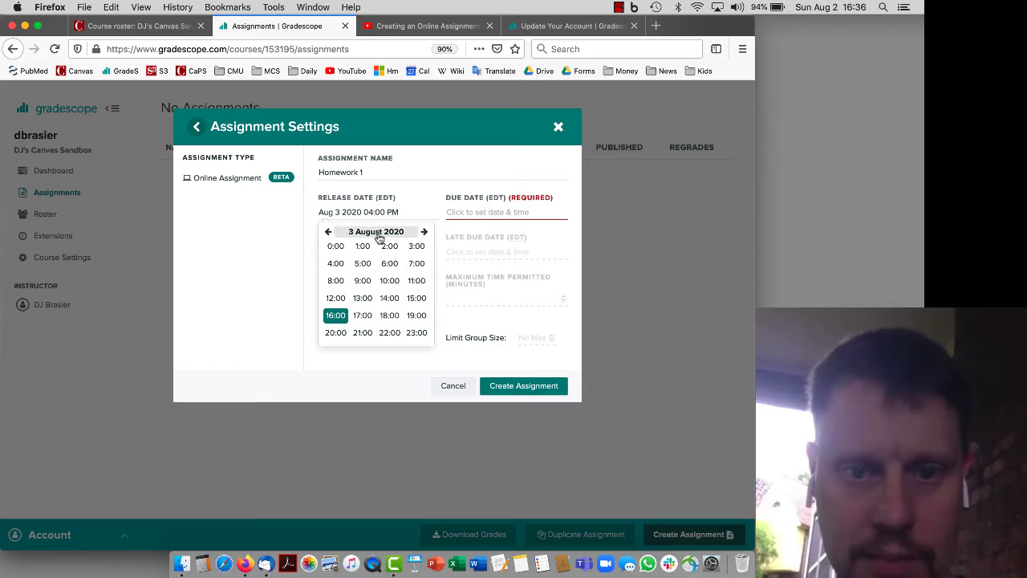
click(327, 231)
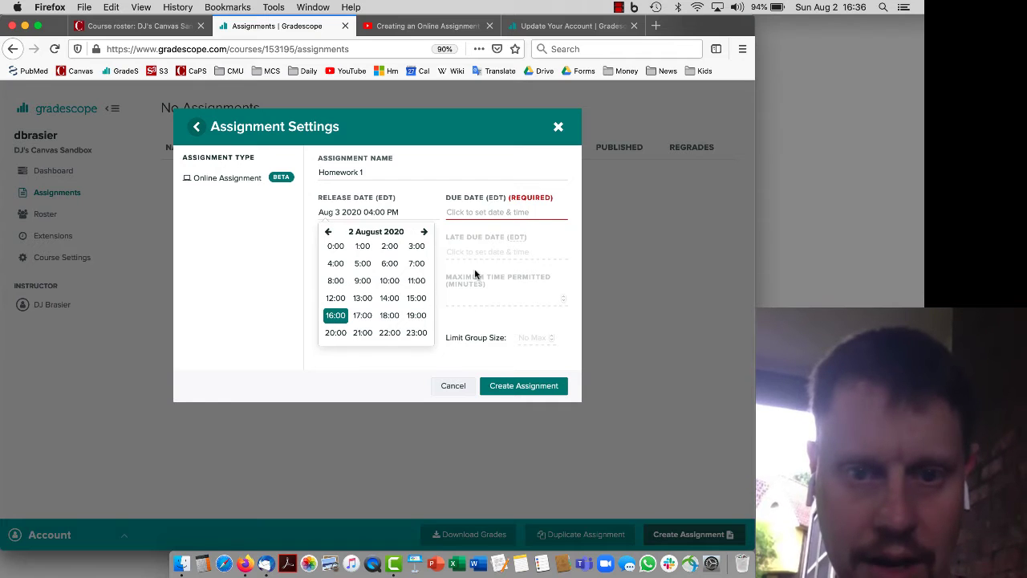
click(491, 212)
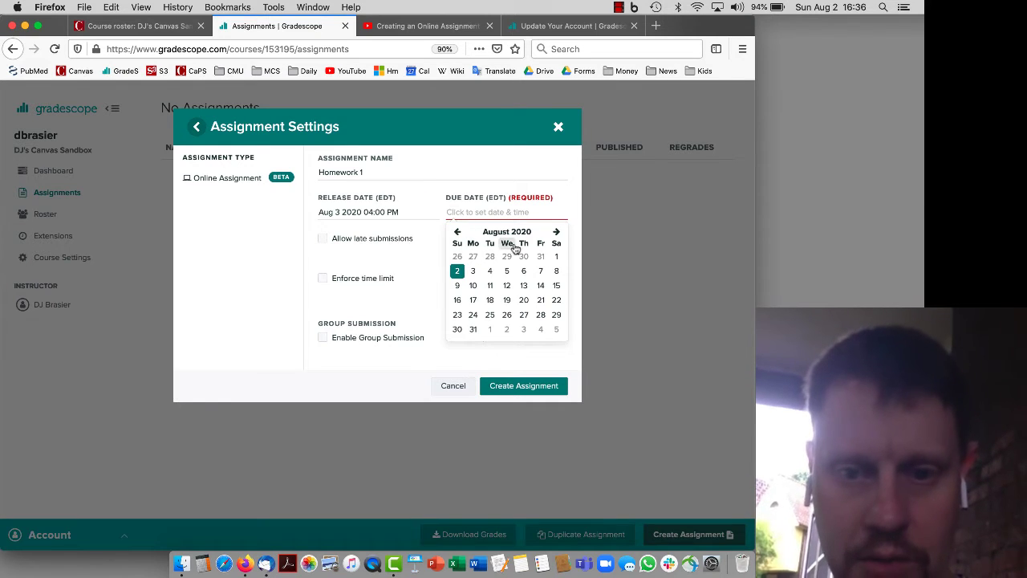
click(473, 273)
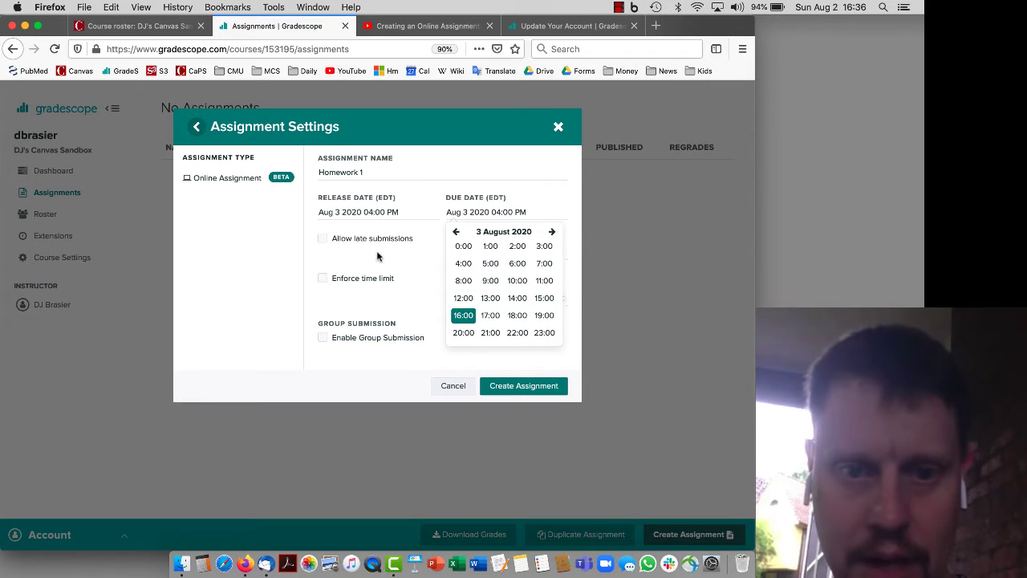
click(348, 249)
click(342, 239)
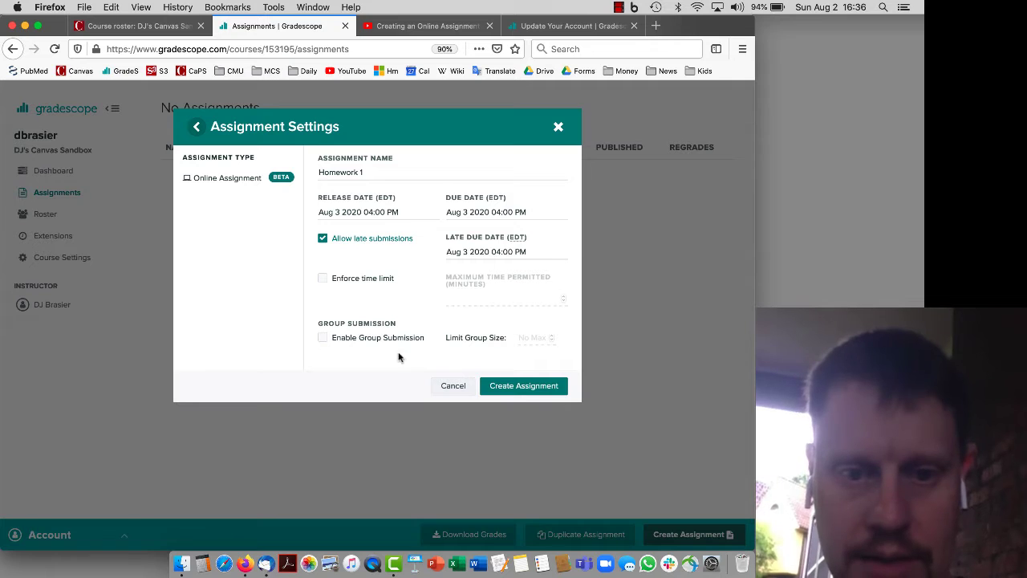
click(507, 386)
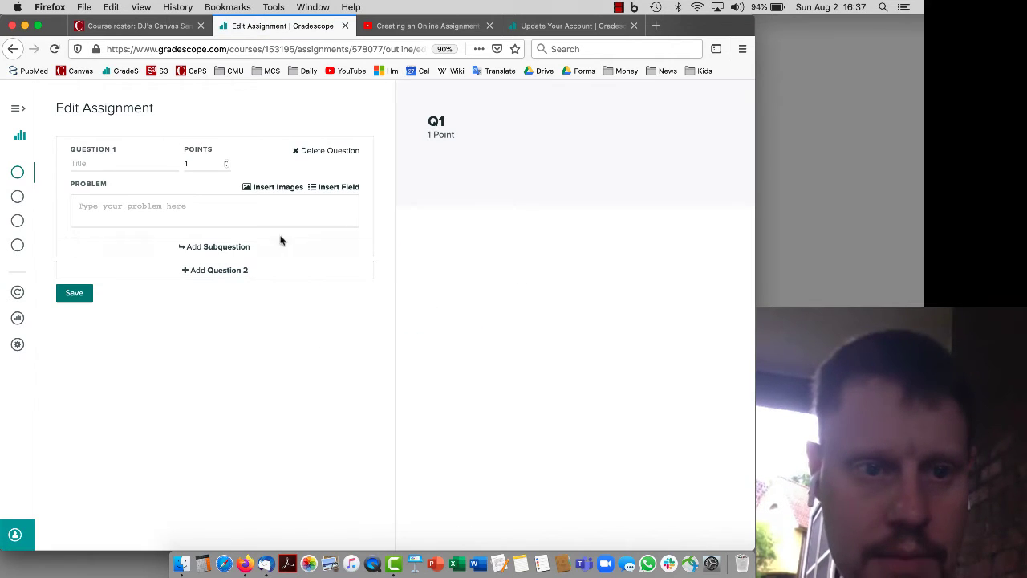
Title Question 1 'Dept Head', give it the problem 'Who is this person?', and begin inserting an image
click(132, 166)
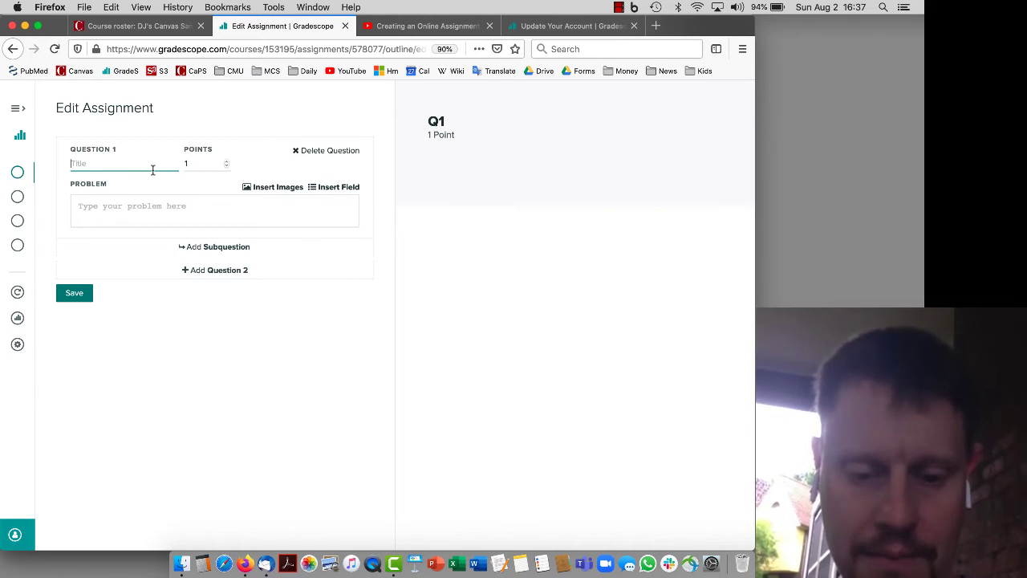
text(D)
key(BackSpace)
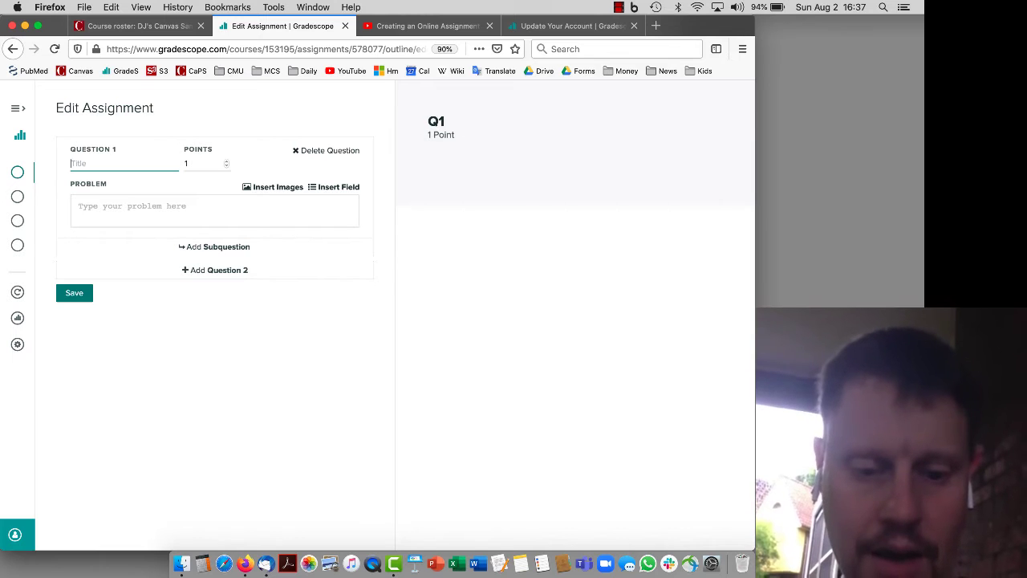
text(W)
key(BackSpace)
text(Dept Head)
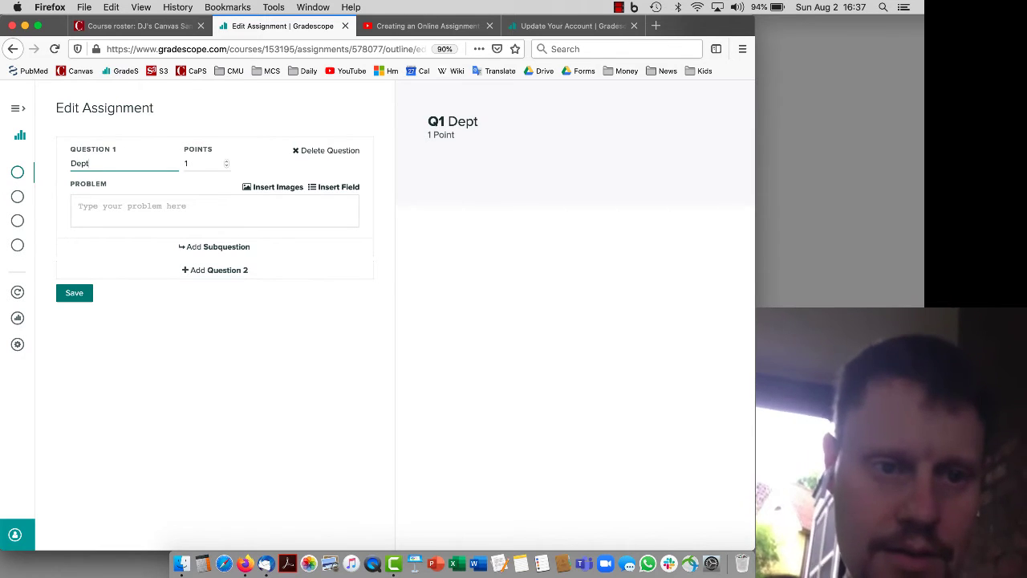
key(Tab)
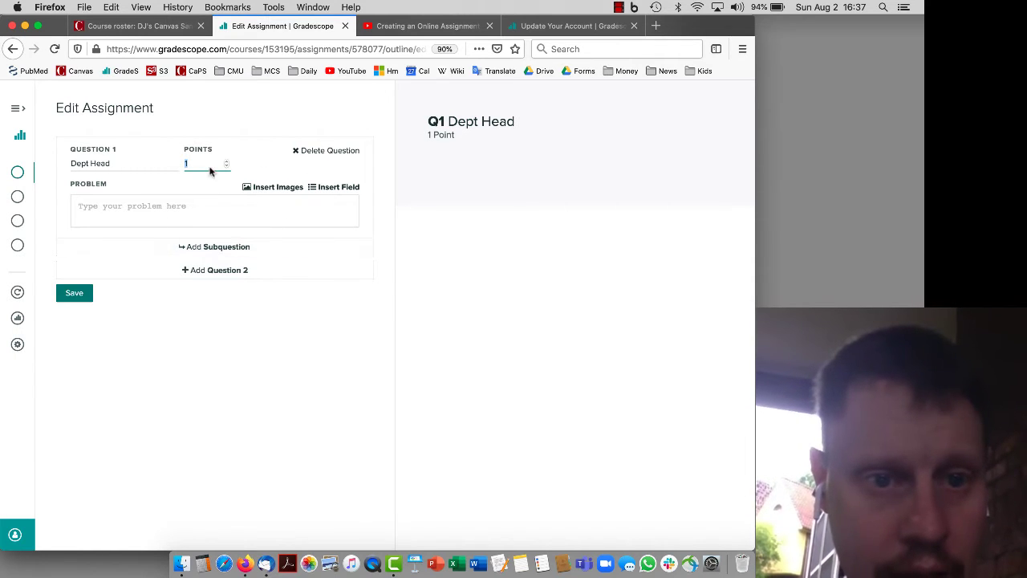
click(312, 210)
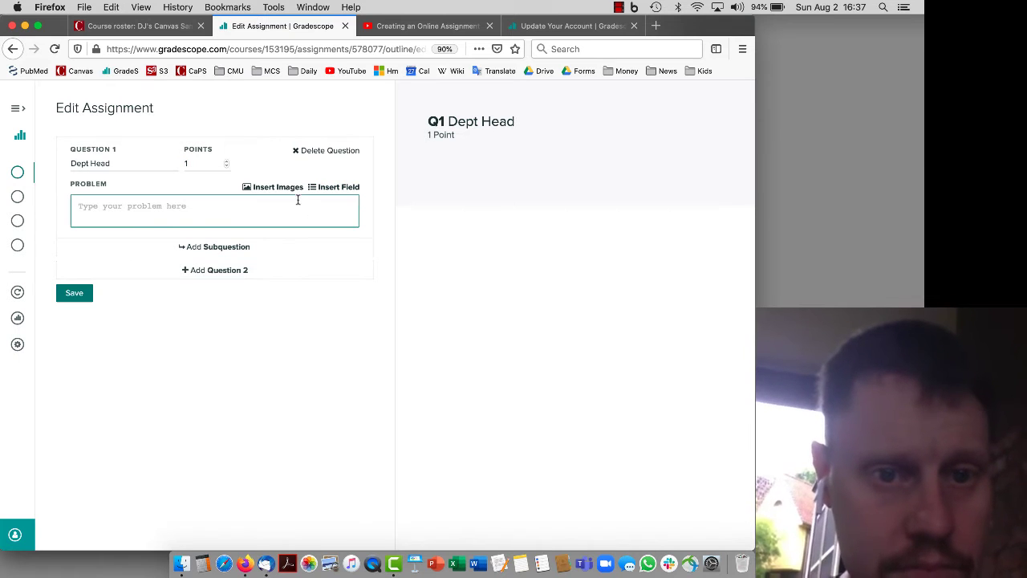
text(Who i)
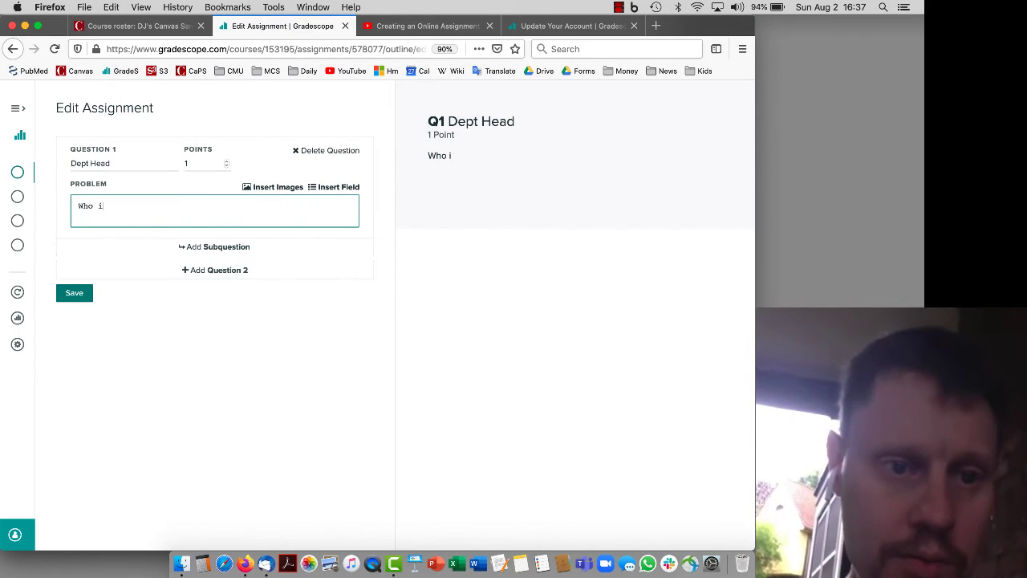
text(s this person?)
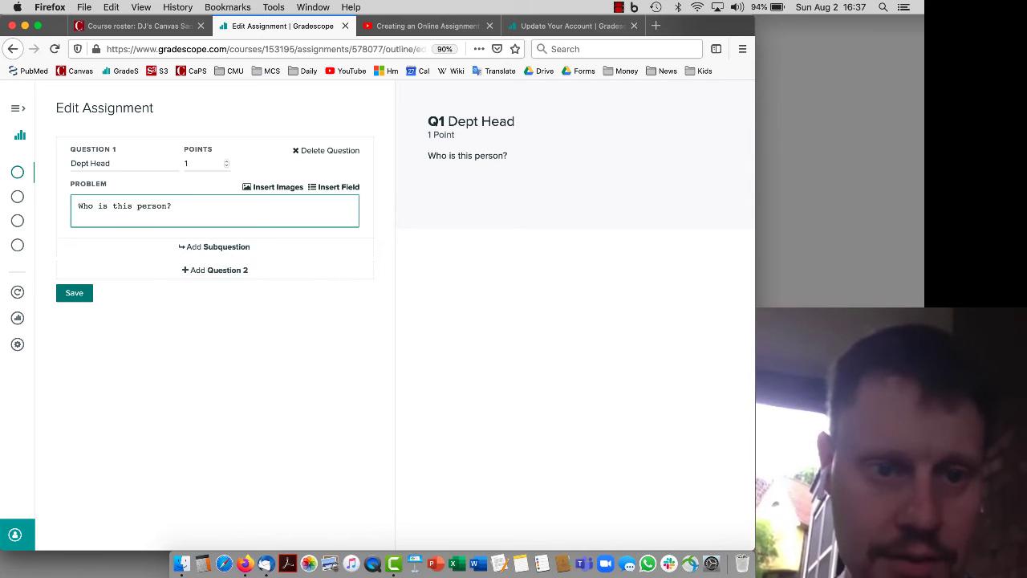
click(281, 187)
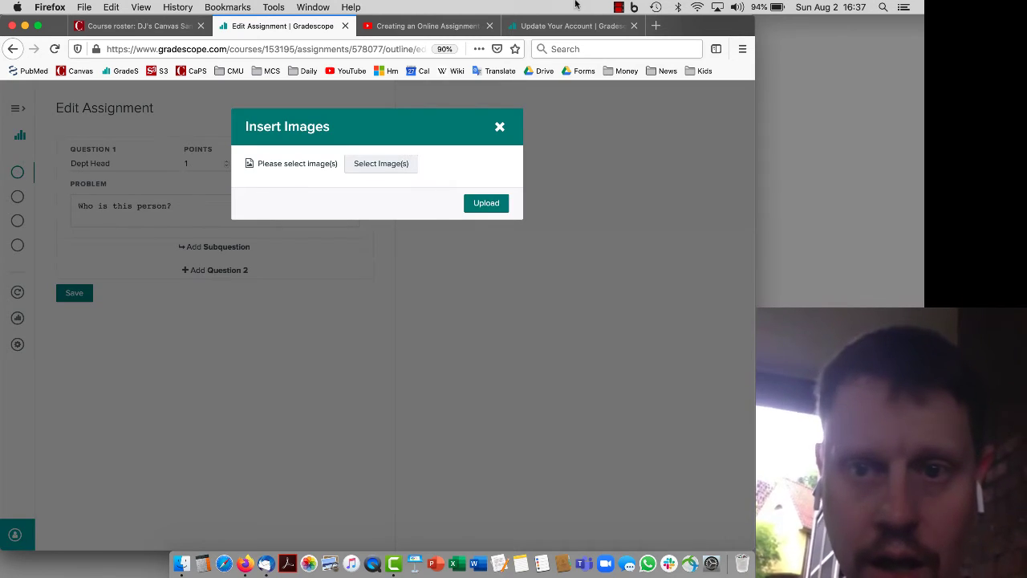
Save the department head's photo from the CMU Biological Sciences faculty page to the desktop, then return to Gradescope
click(655, 25)
click(265, 72)
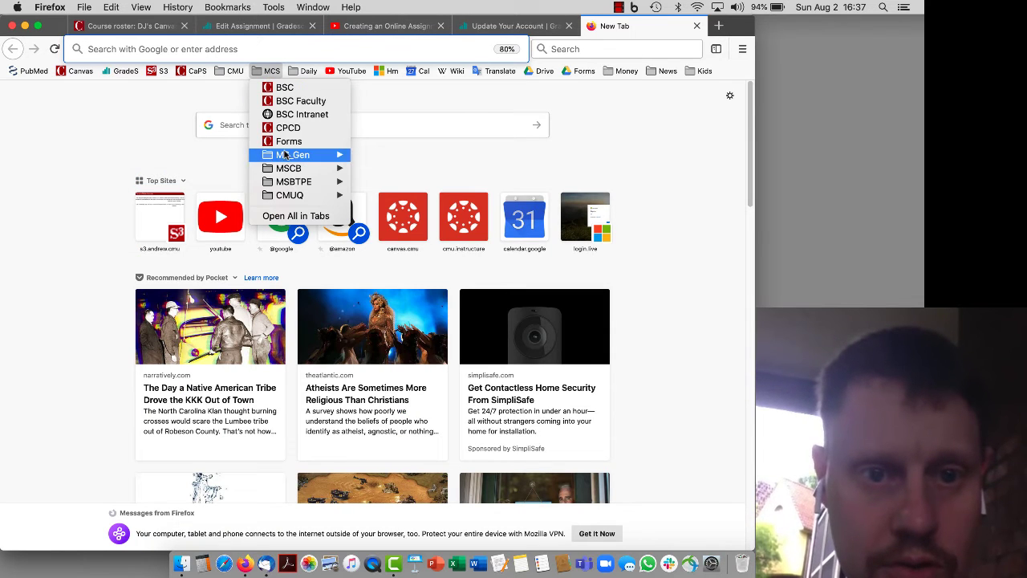
click(295, 100)
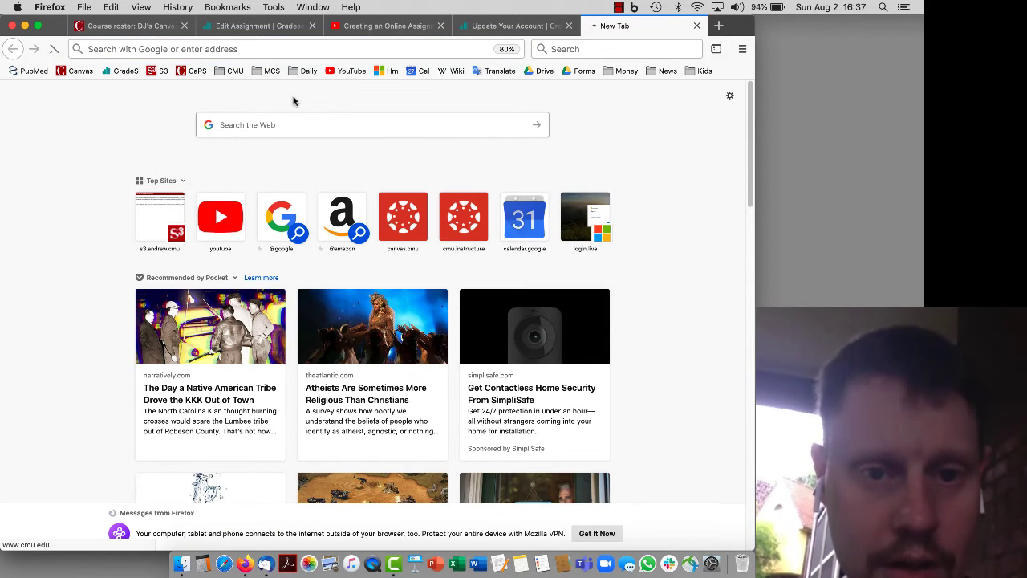
scroll(294, 101, down, 10)
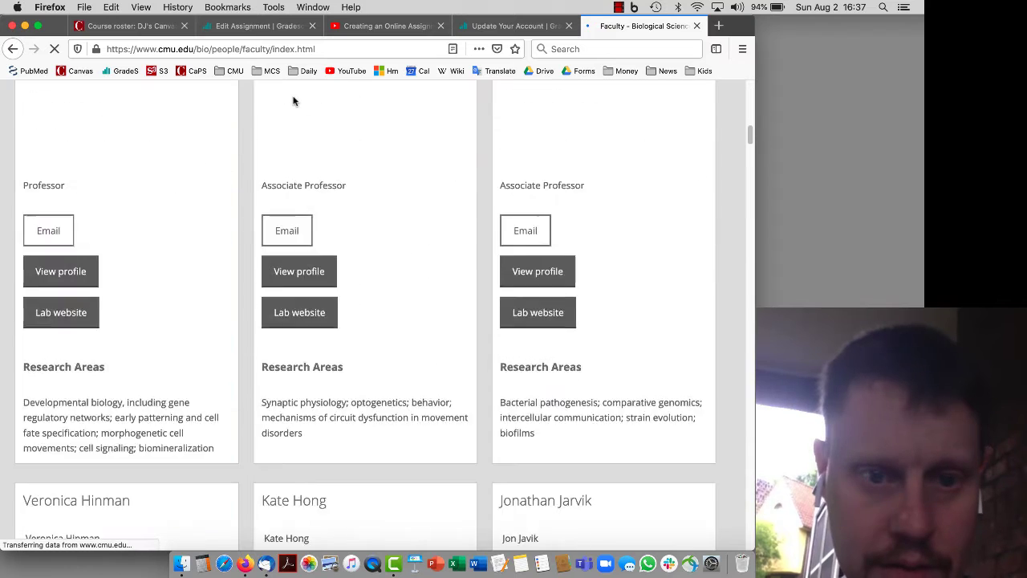
scroll(293, 100, up, 2)
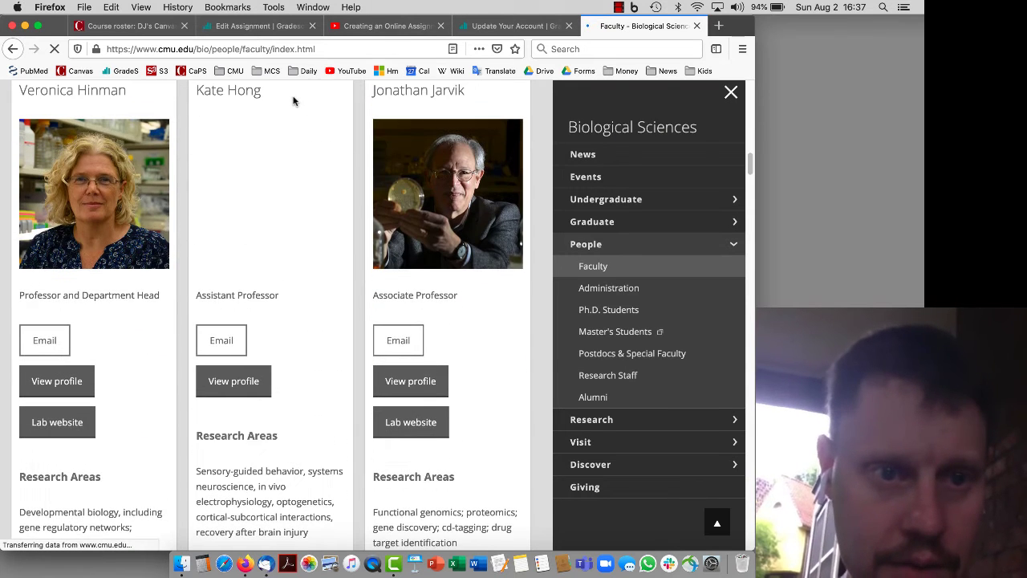
drag(95, 191, 837, 104)
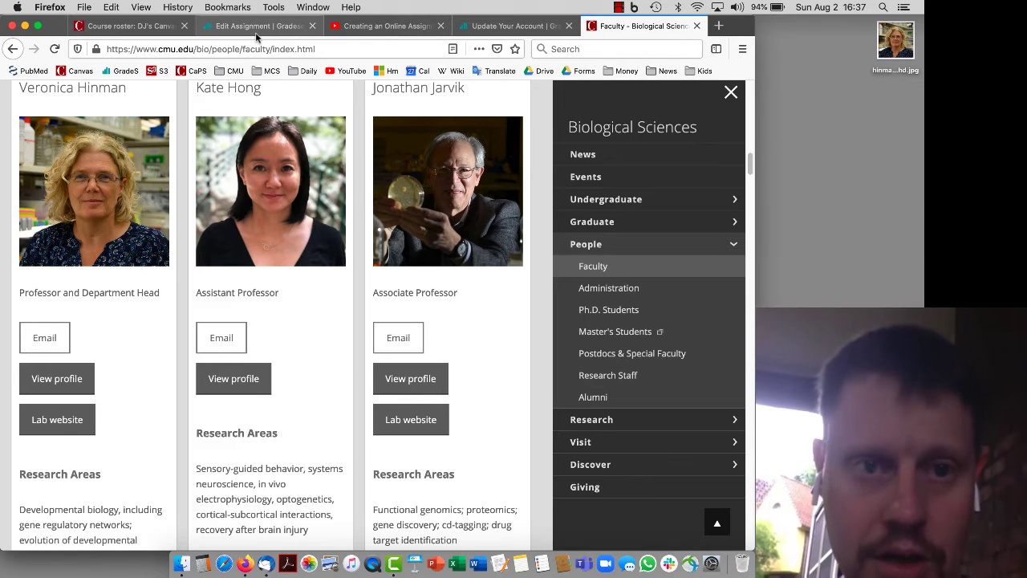
click(522, 25)
click(257, 25)
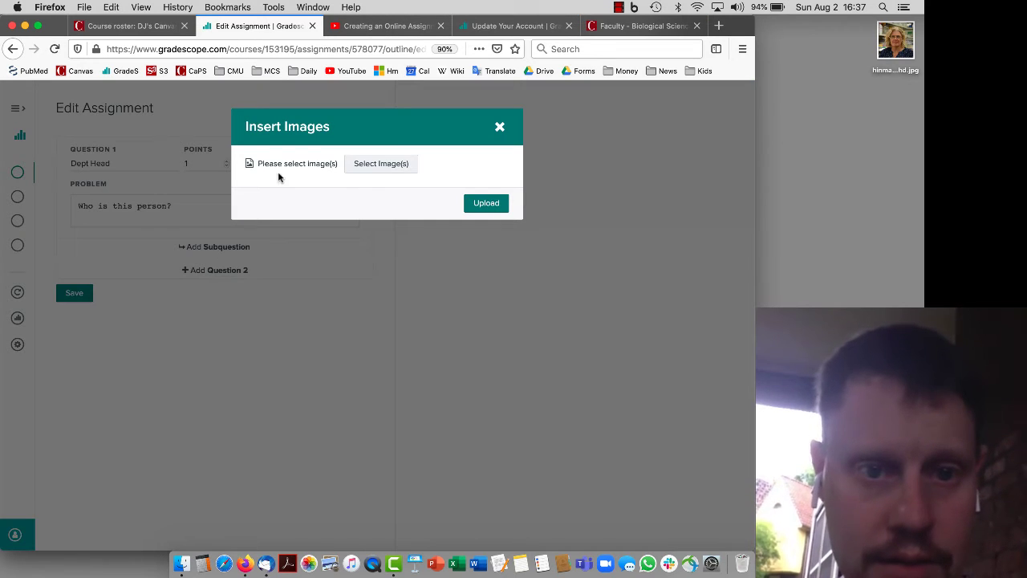
Upload the saved faculty photo from the Desktop into Question 1 and save the question
click(388, 167)
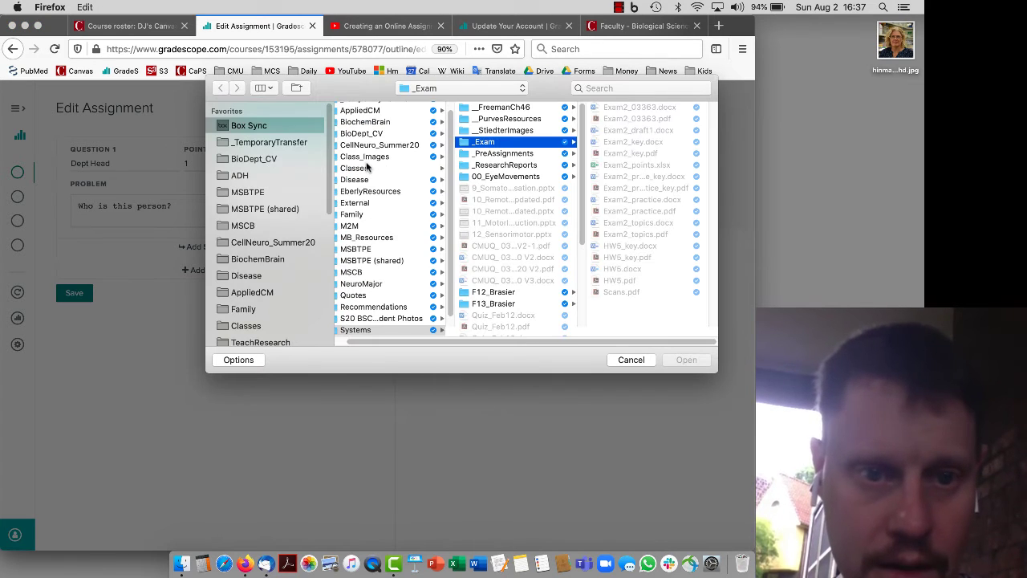
scroll(259, 231, down, 3)
scroll(259, 239, down, 3)
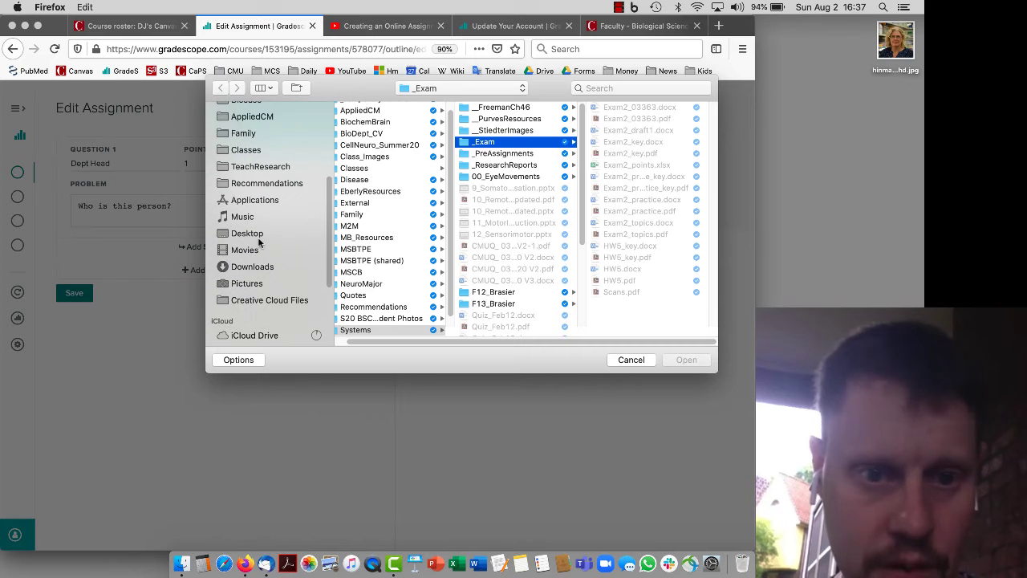
click(259, 235)
click(377, 109)
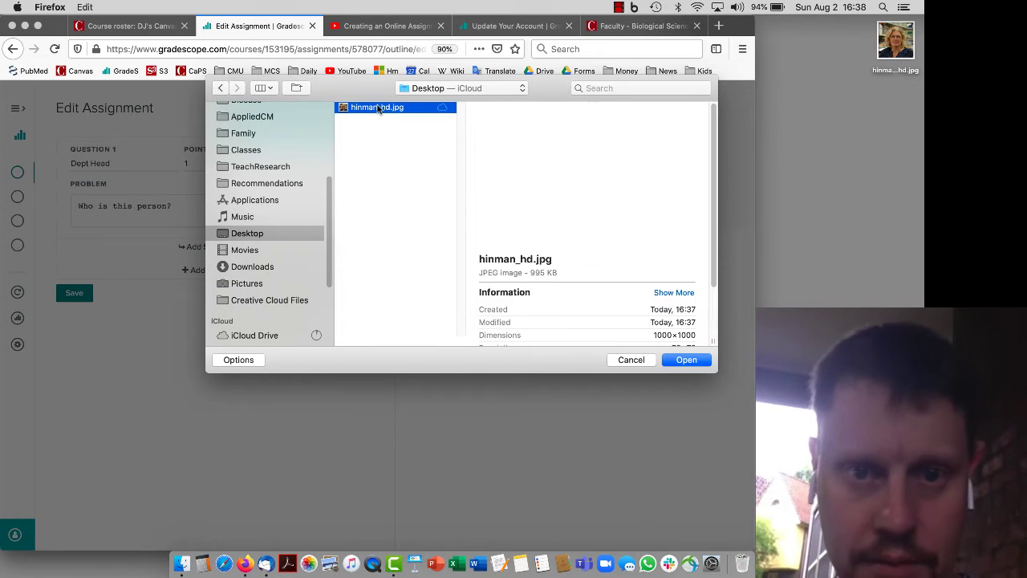
double_click(377, 107)
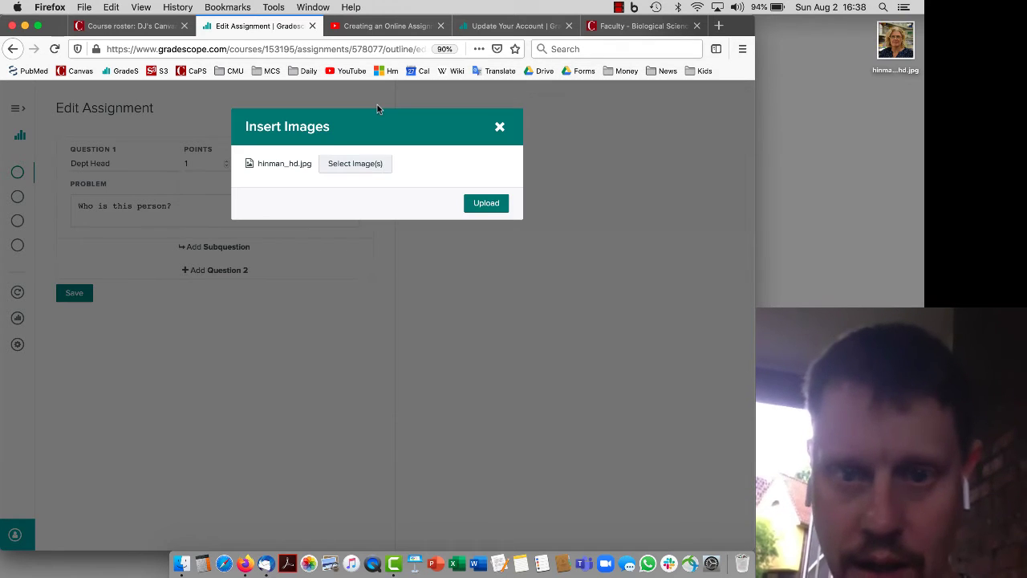
click(478, 204)
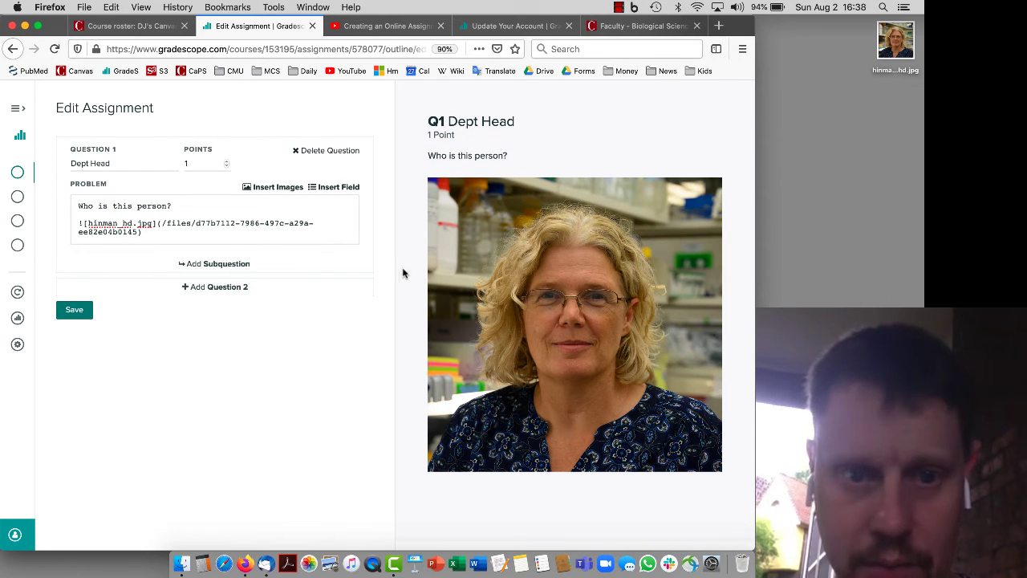
click(82, 315)
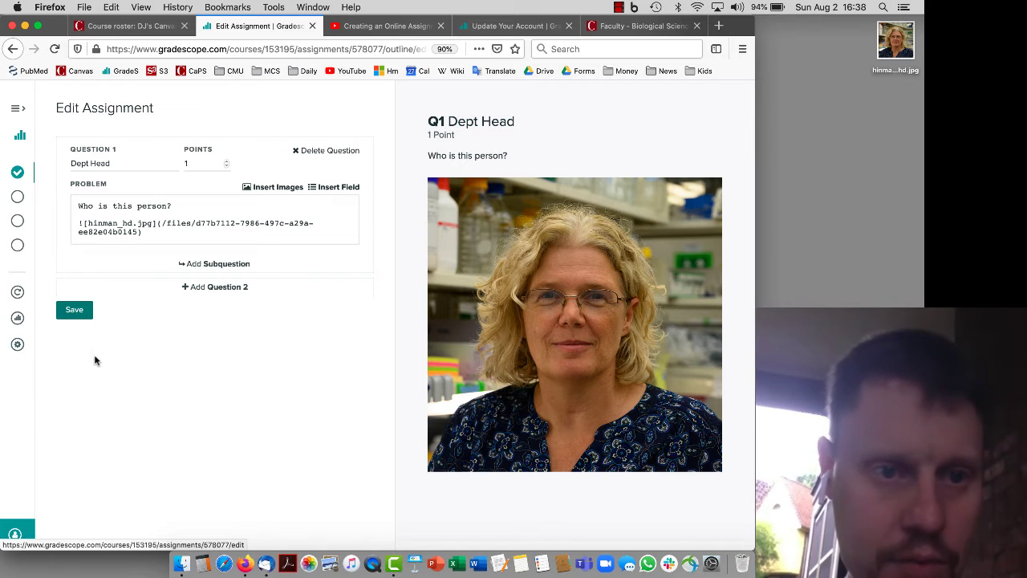
Create a new Online Assignment in the sandbox course and name it 'Quiz 1'
click(19, 110)
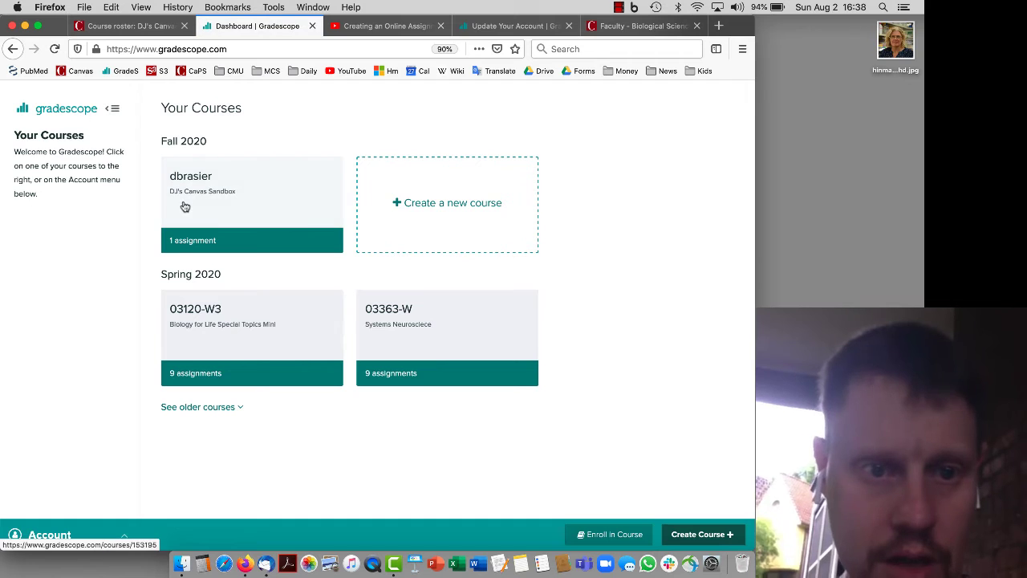
click(277, 219)
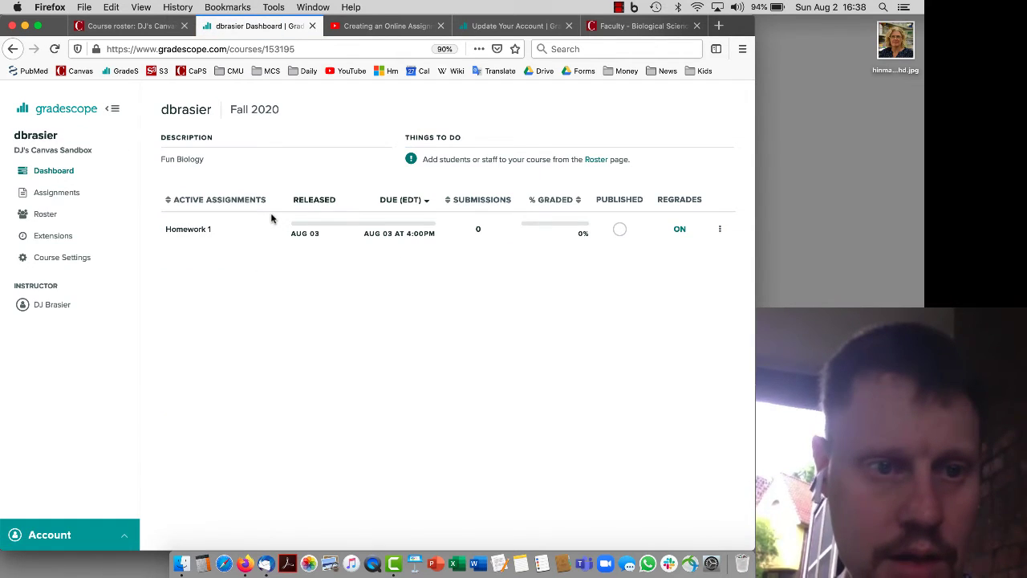
click(69, 193)
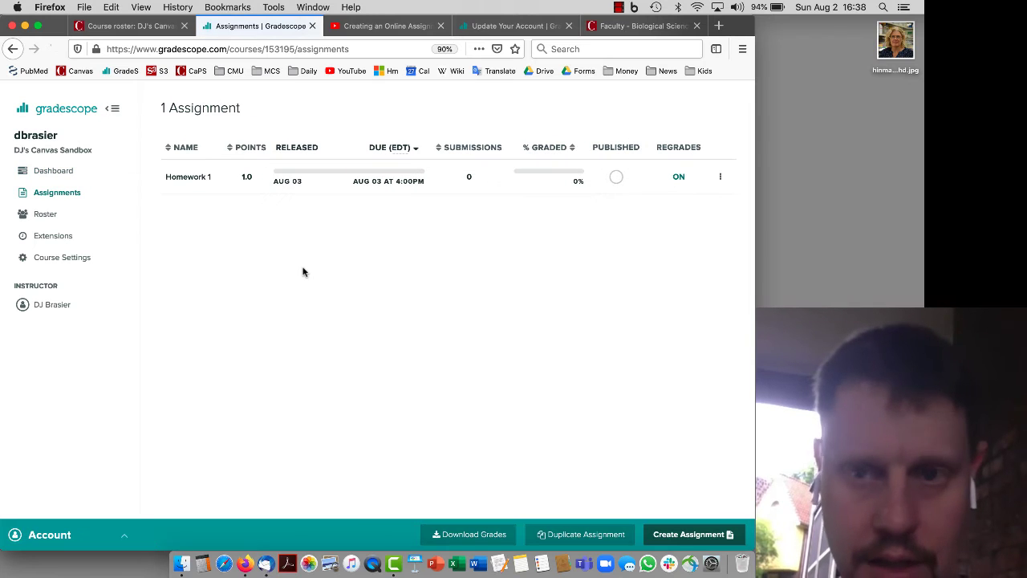
click(689, 535)
click(229, 272)
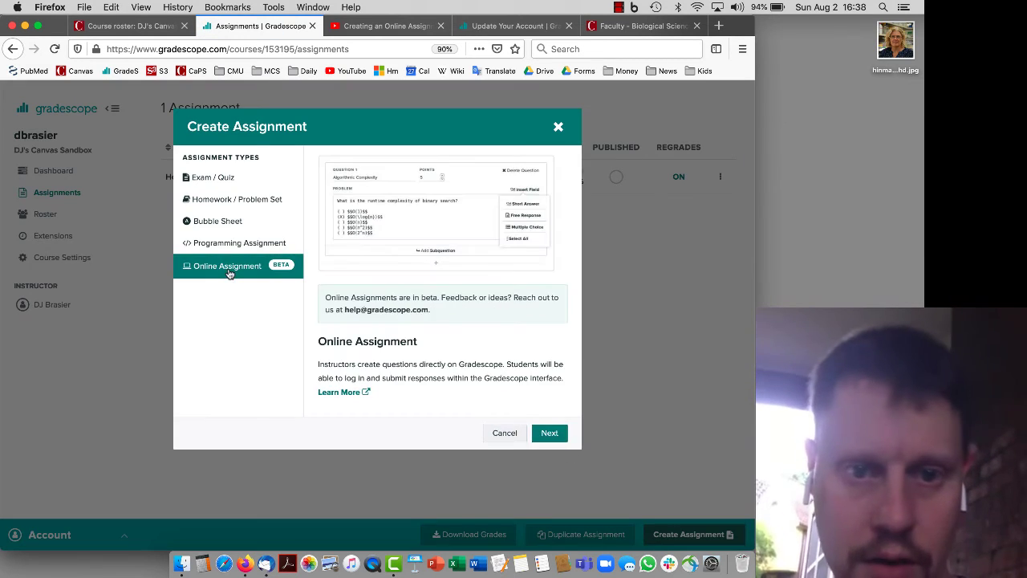
click(552, 434)
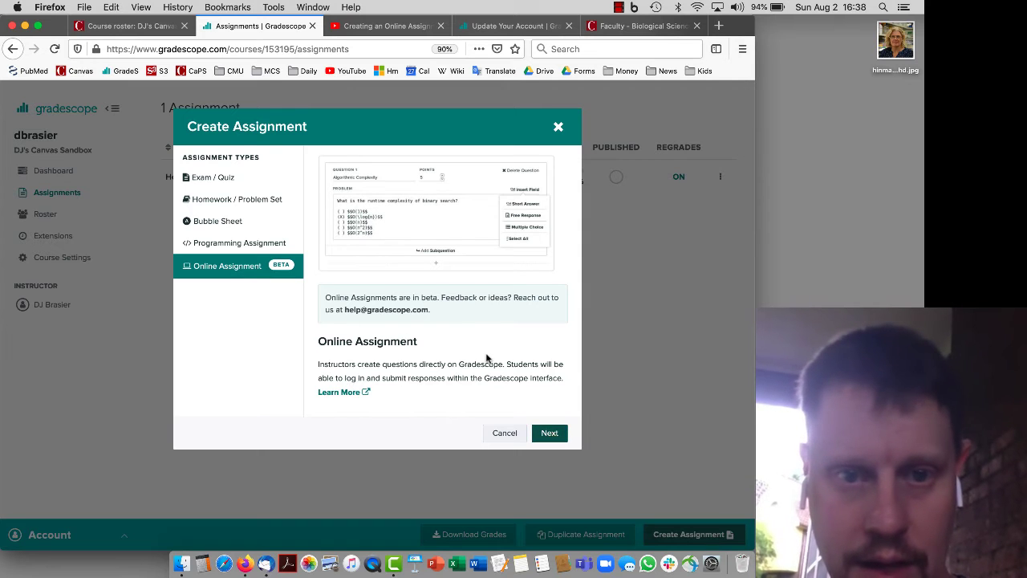
text(Quiz 1)
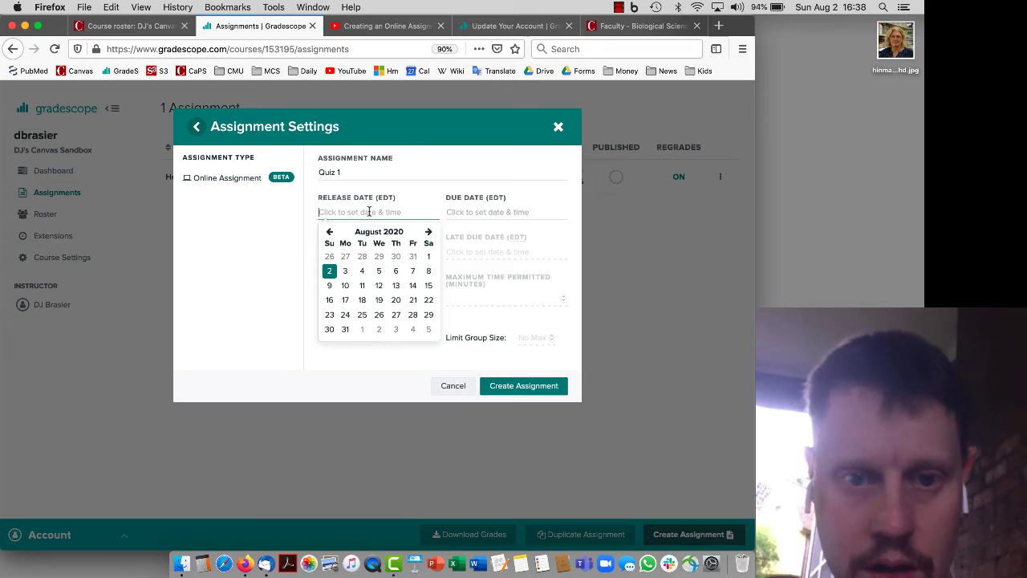
Set the release to Aug 2 2020, 5 PM and the due date to Aug 4 2020, 5 PM
click(329, 270)
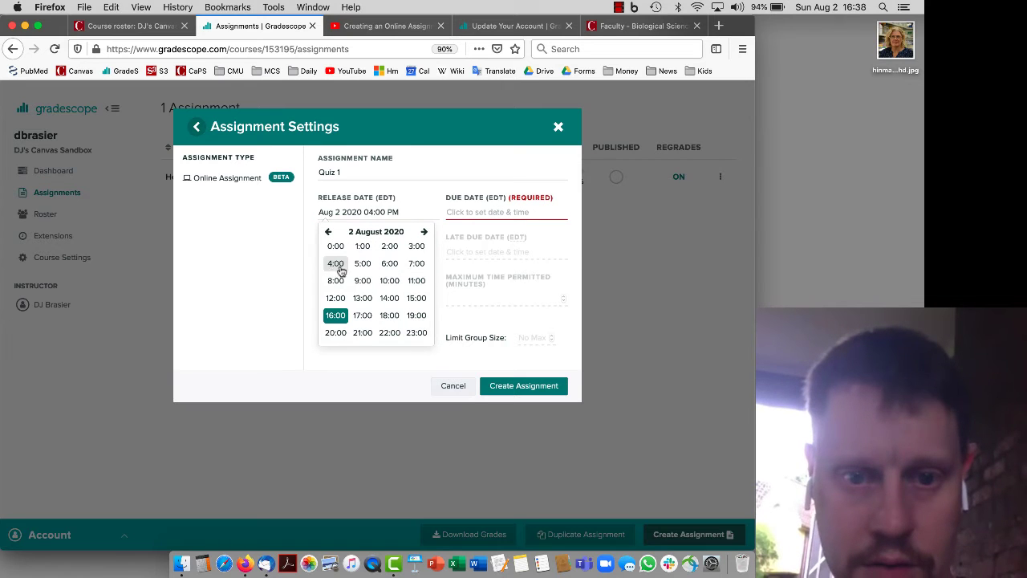
click(363, 316)
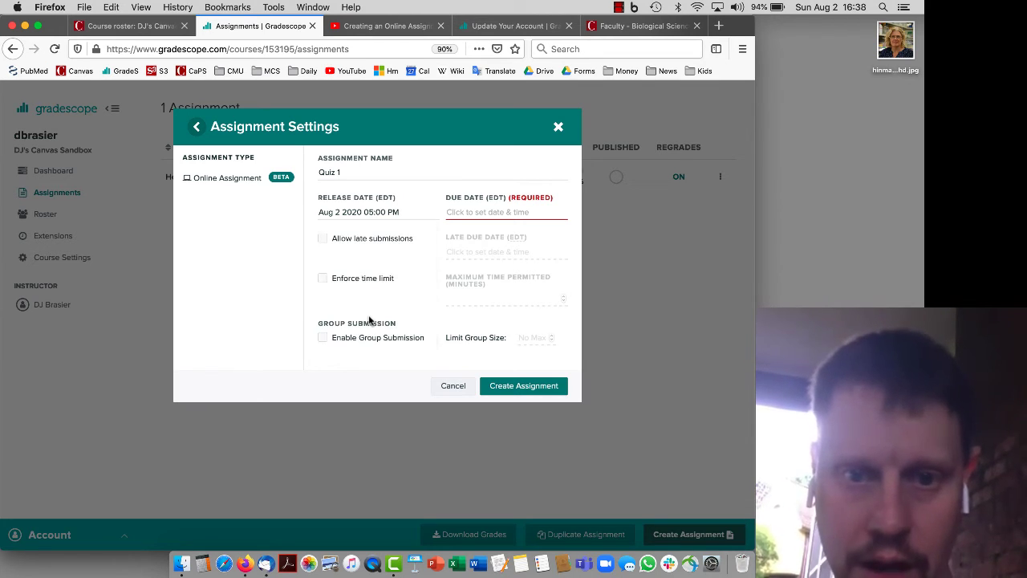
click(465, 211)
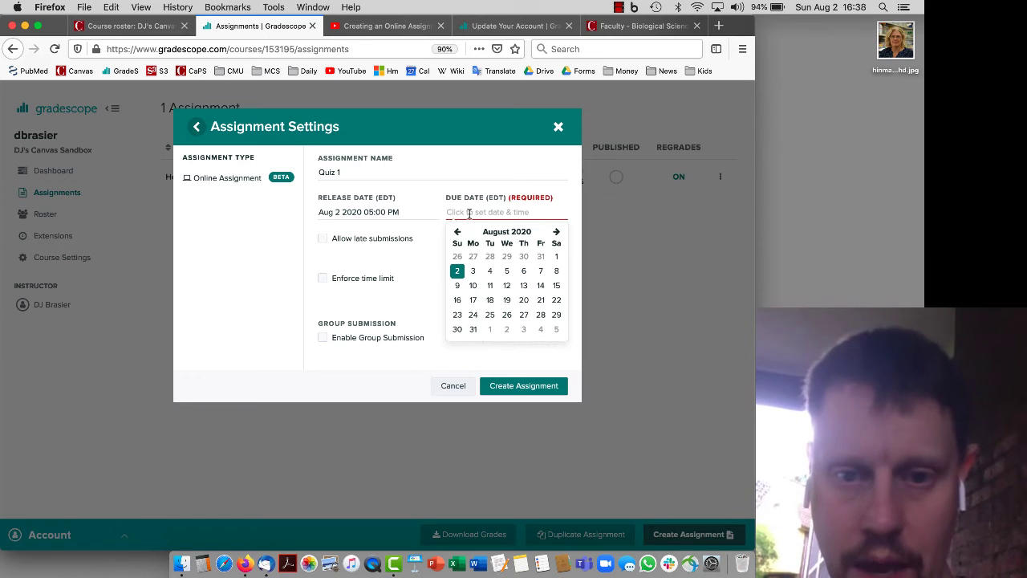
click(490, 273)
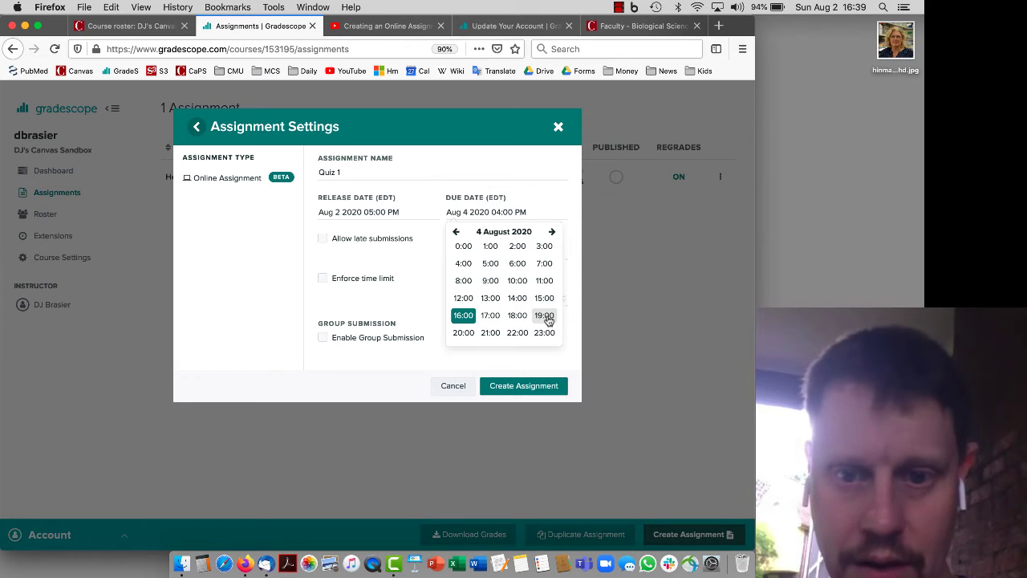
click(491, 317)
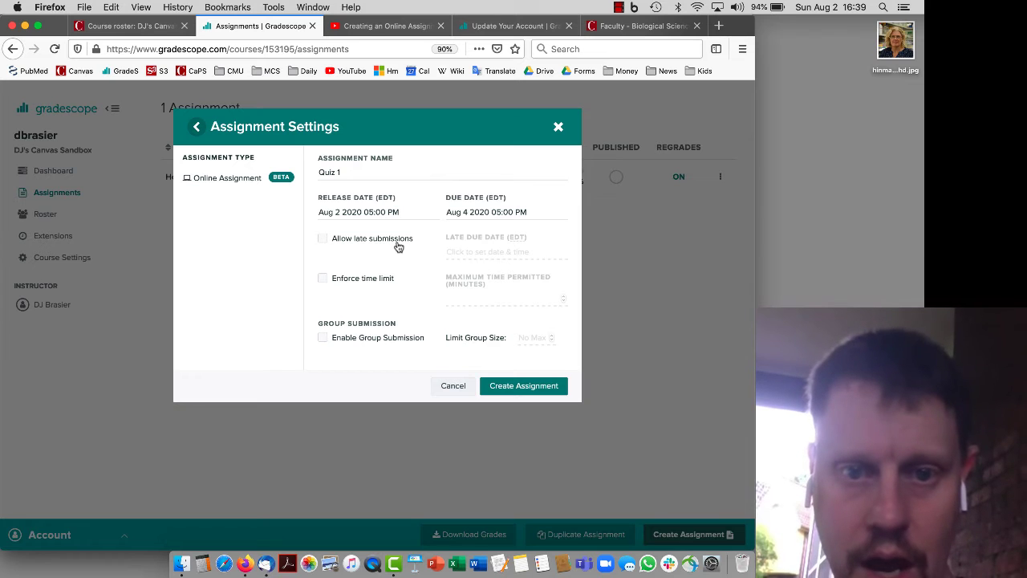
Enforce a 30-minute time limit and create the assignment
click(390, 280)
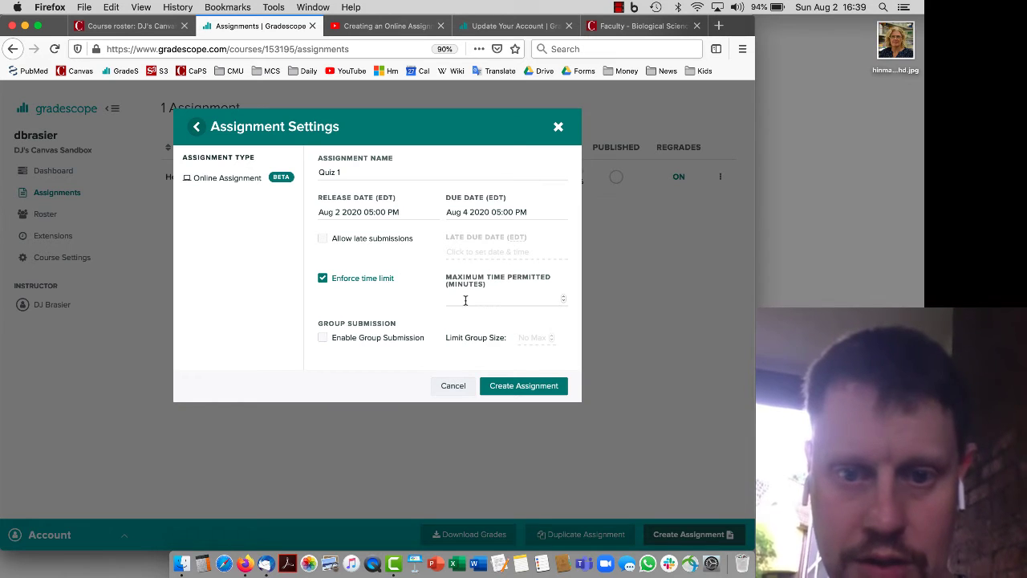
click(465, 299)
text(30)
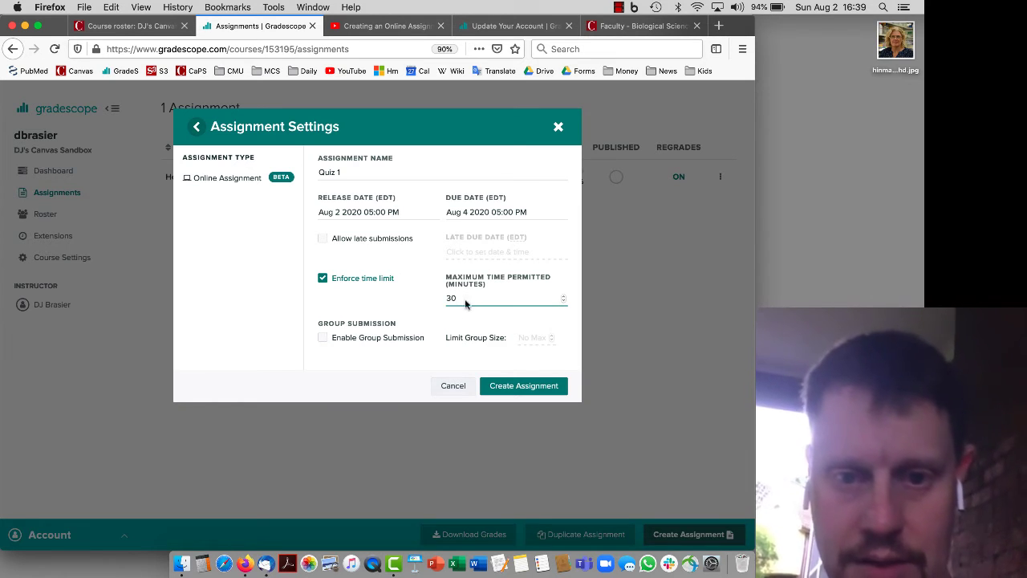
click(514, 386)
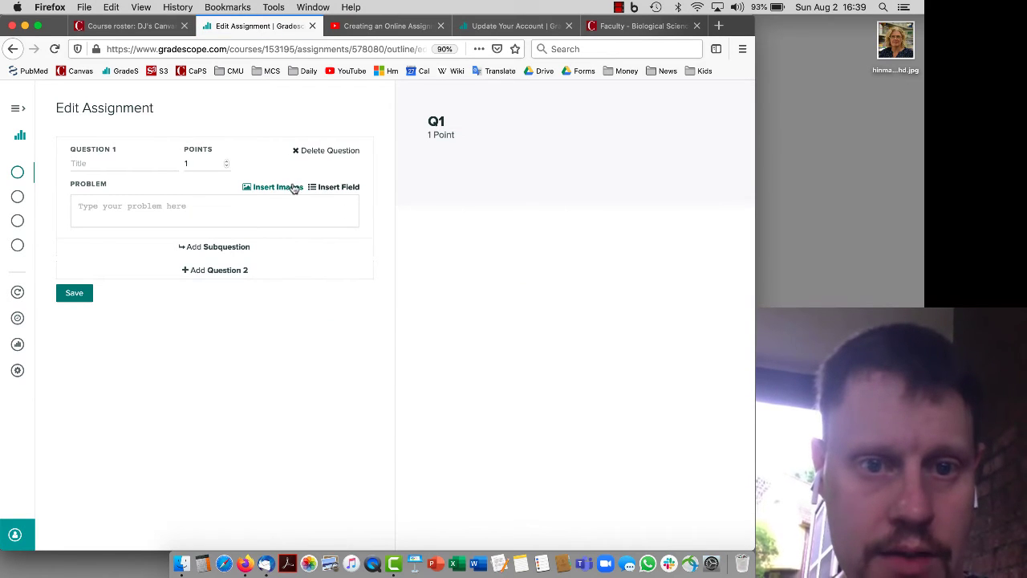
Title Question 1 'Class' with problem 'What class do you teach?', then add Question 2
click(146, 164)
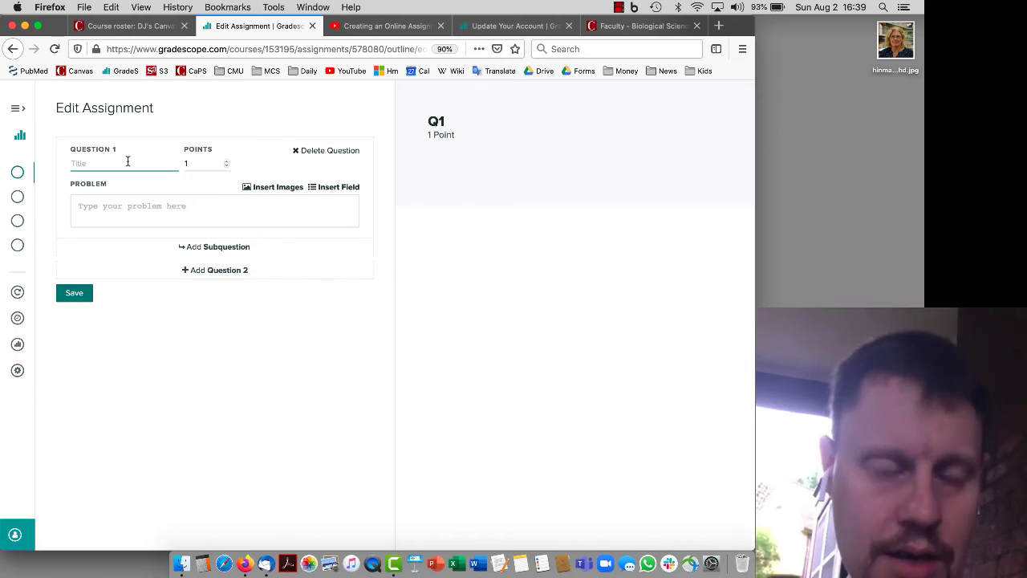
text(What)
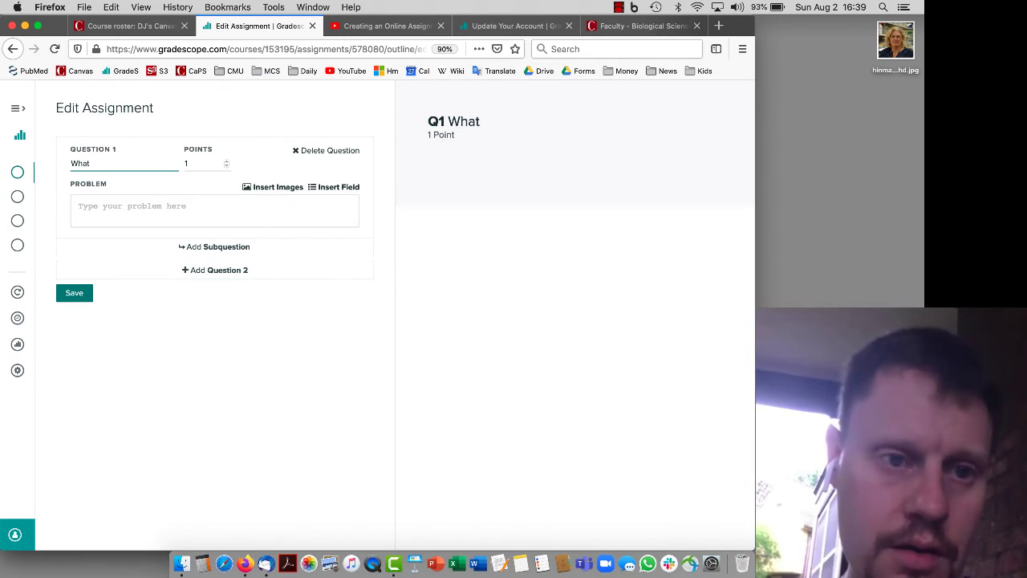
text( class d)
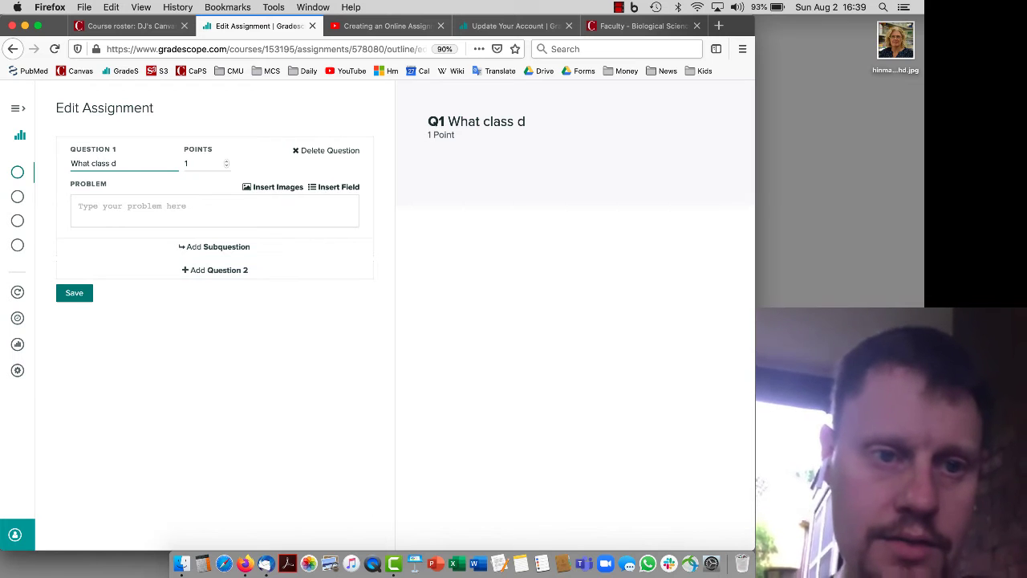
text(o you teach)
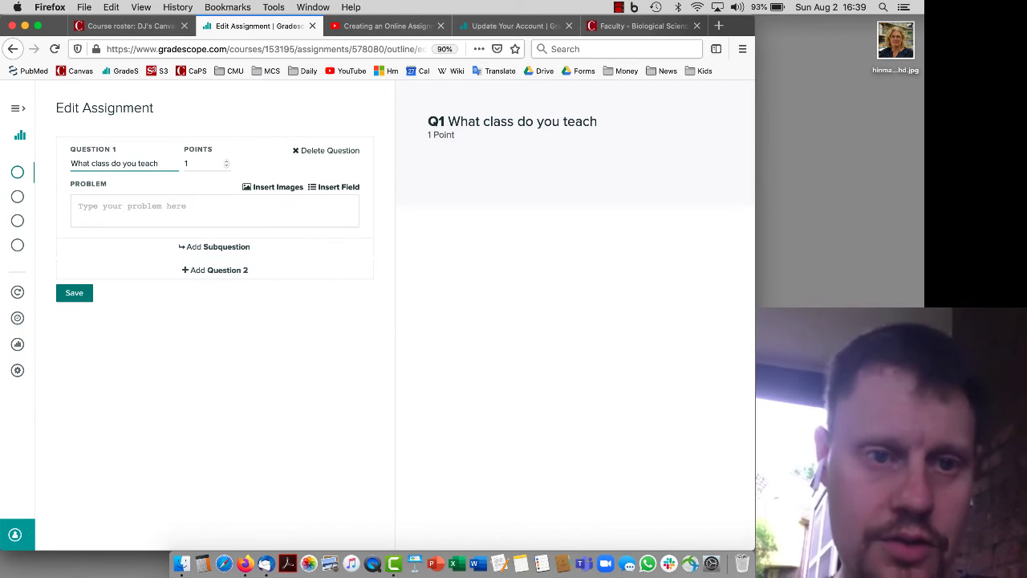
text(?)
triple_click(73, 163)
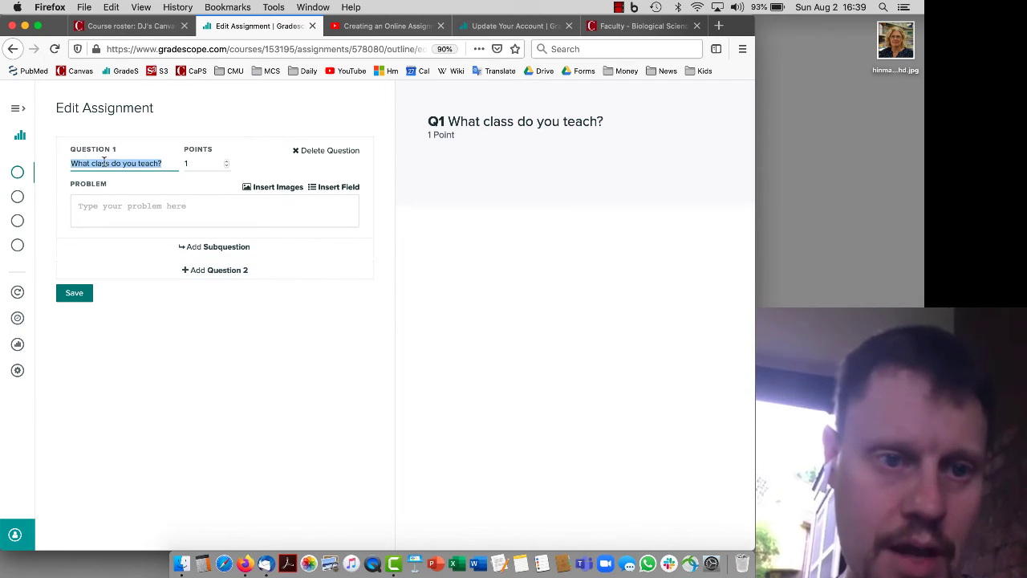
text(Class)
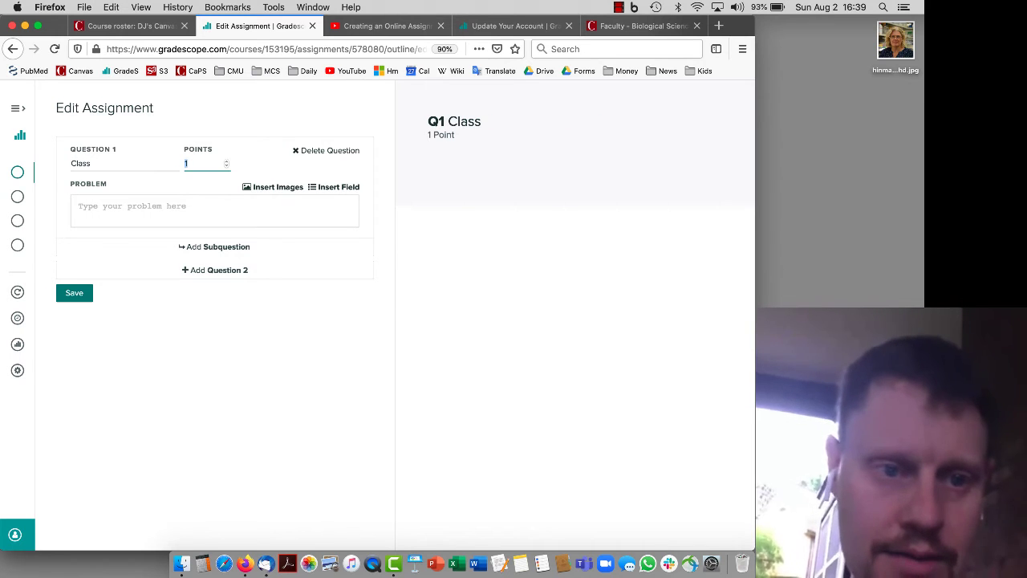
click(138, 207)
text(What c)
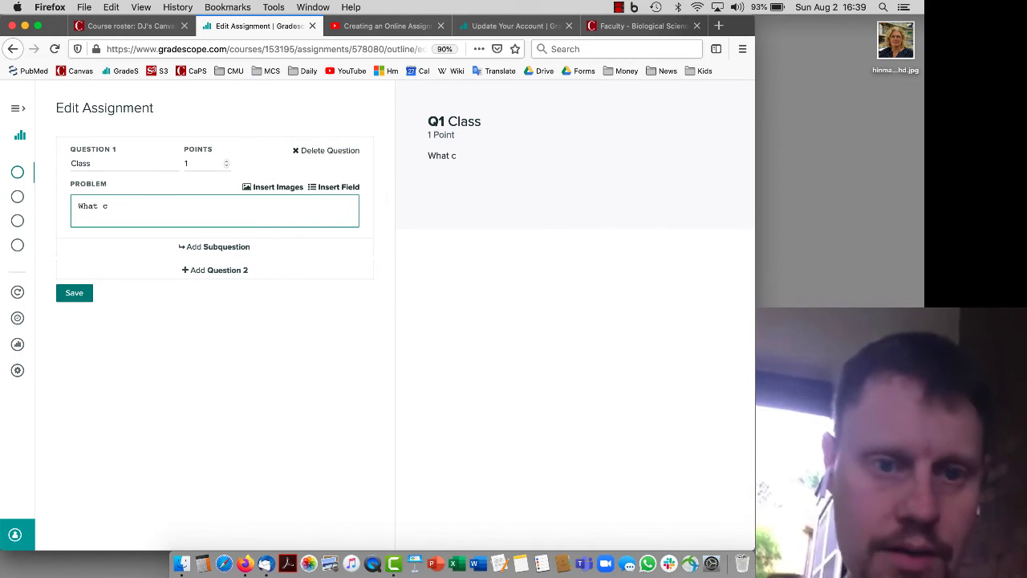
text(lass do you teach?)
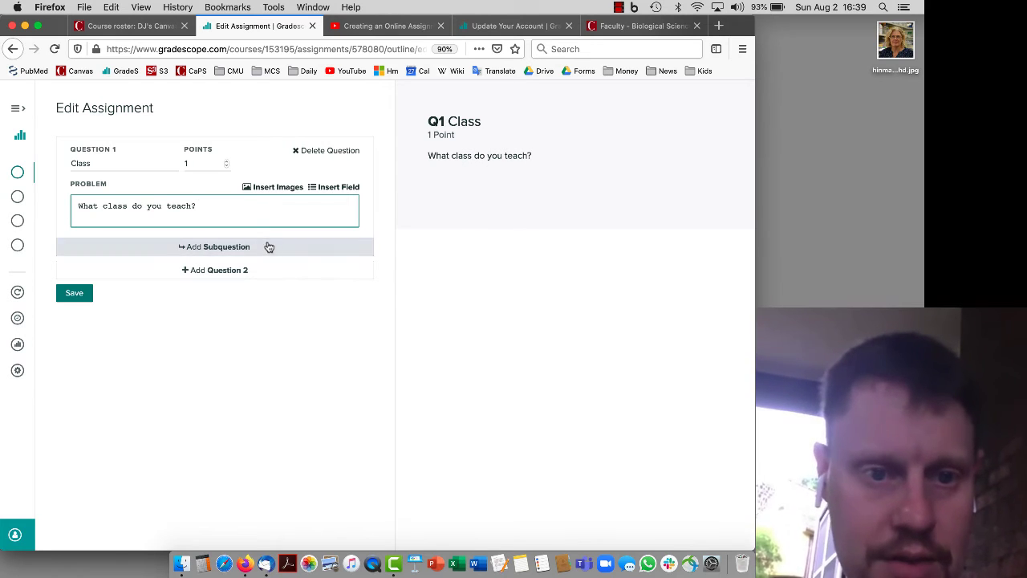
click(256, 271)
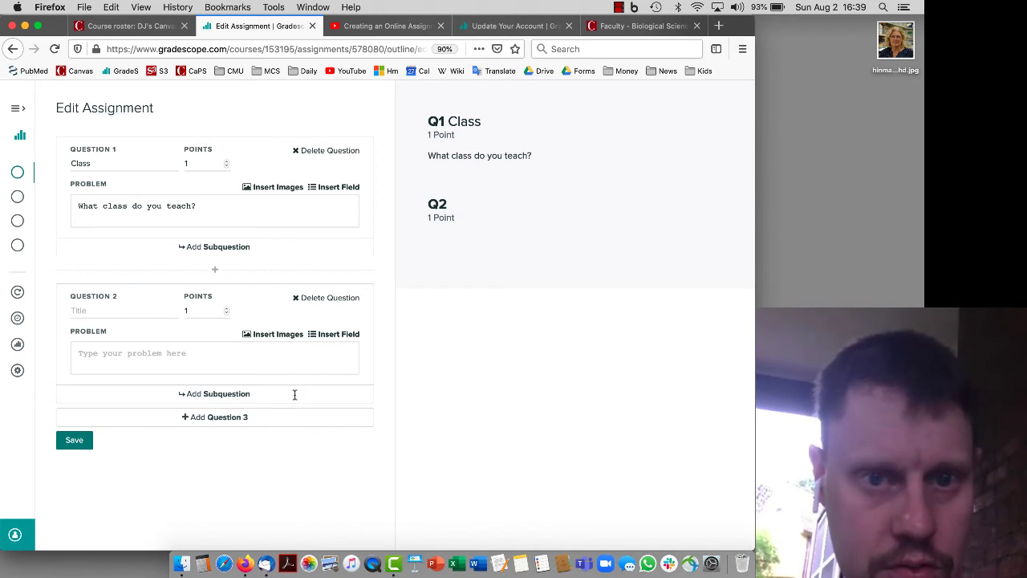
Insert a Free Response field into Question 1 and delete the short-answer [](answer) line
click(325, 188)
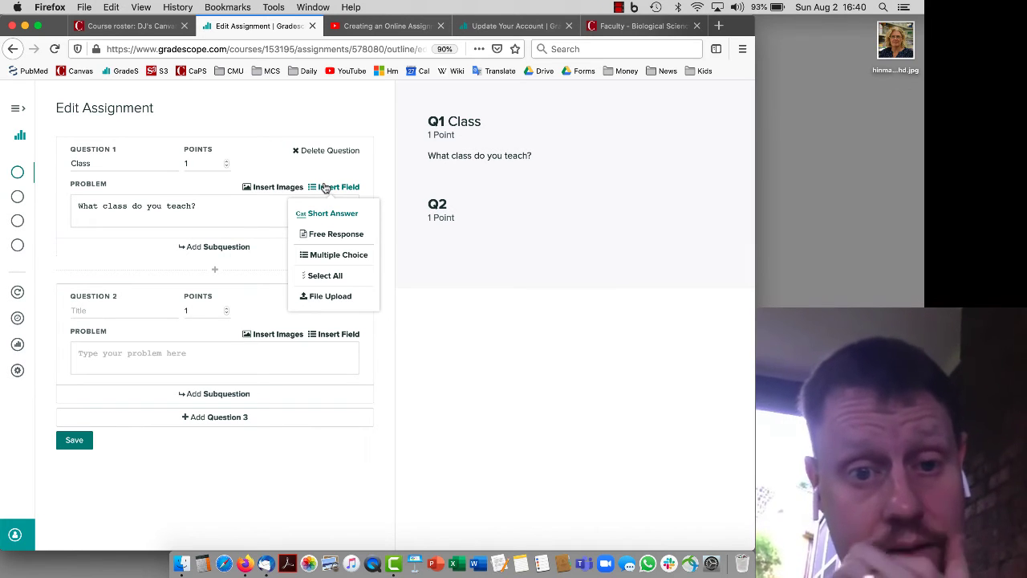
click(326, 213)
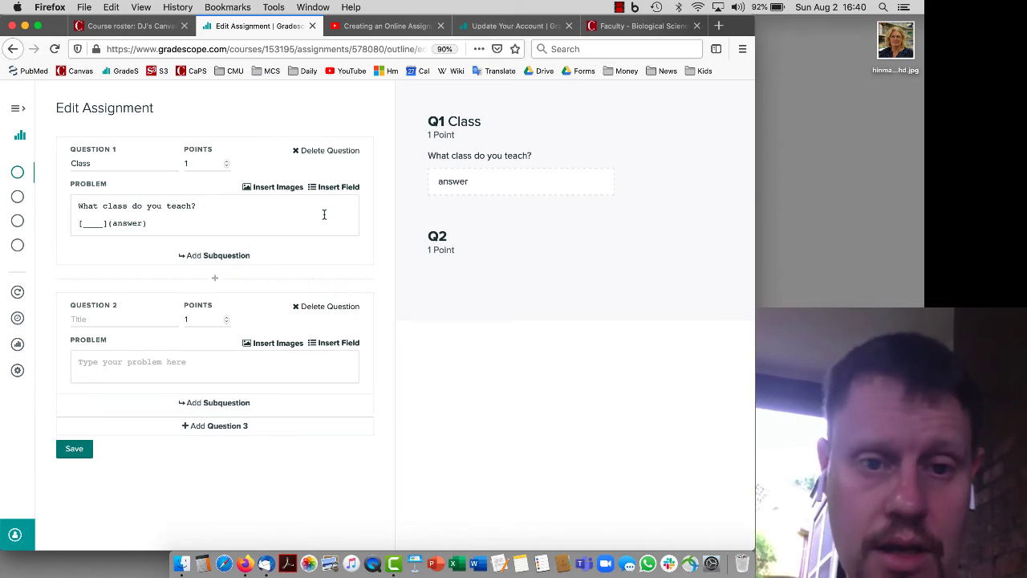
click(338, 187)
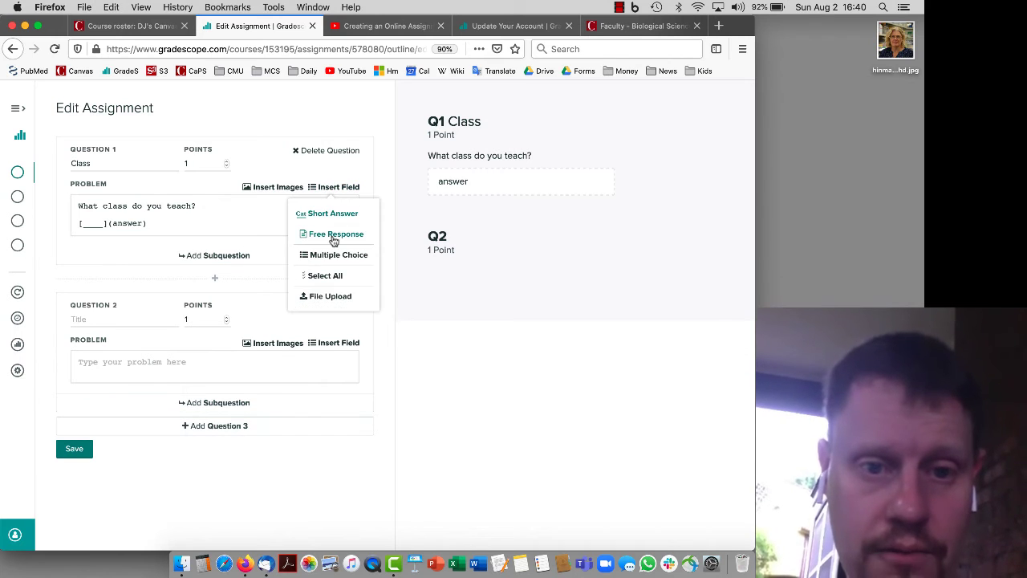
click(332, 233)
drag(178, 229, 78, 225)
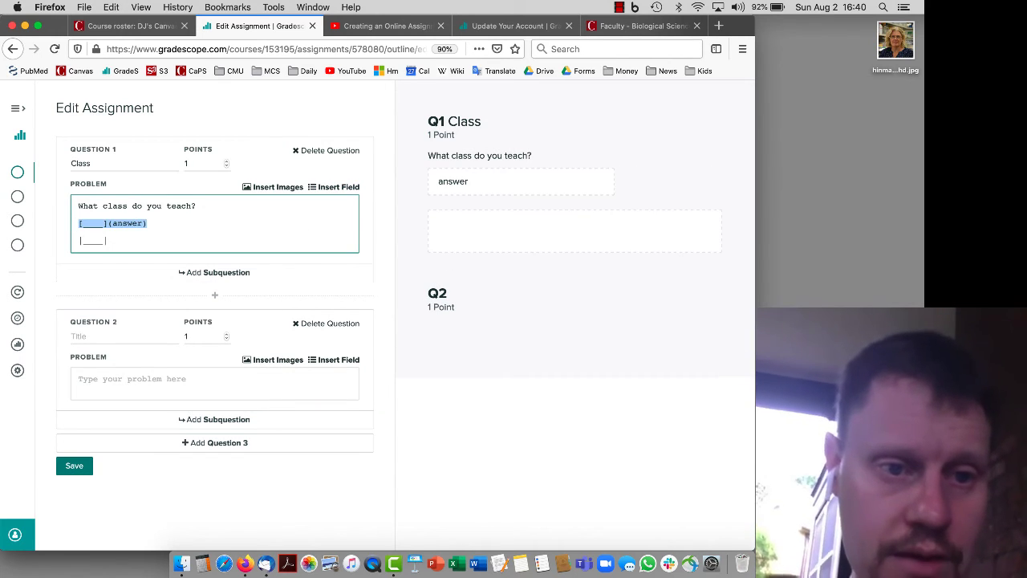
key(BackSpace)
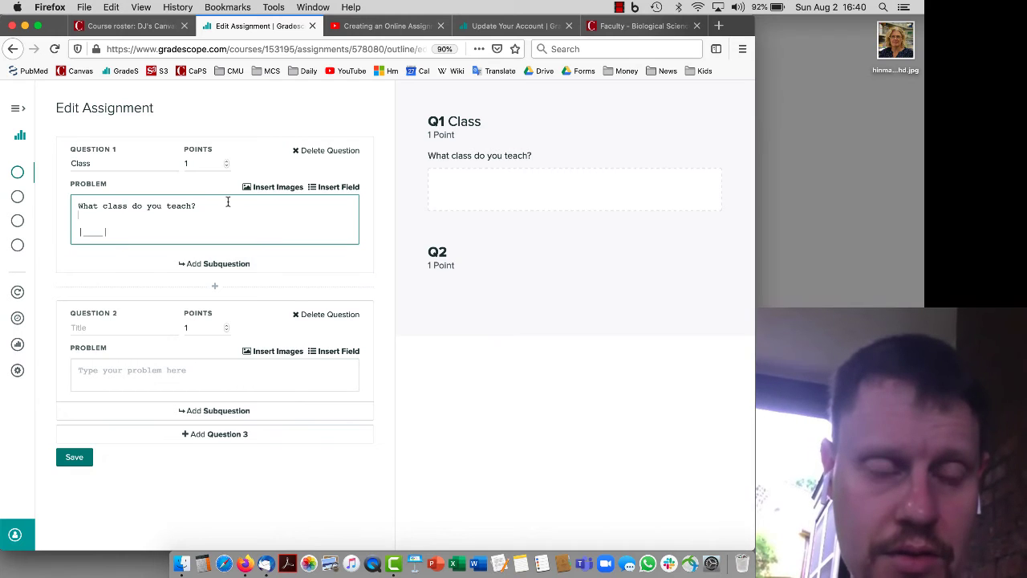
key(BackSpace)
click(455, 189)
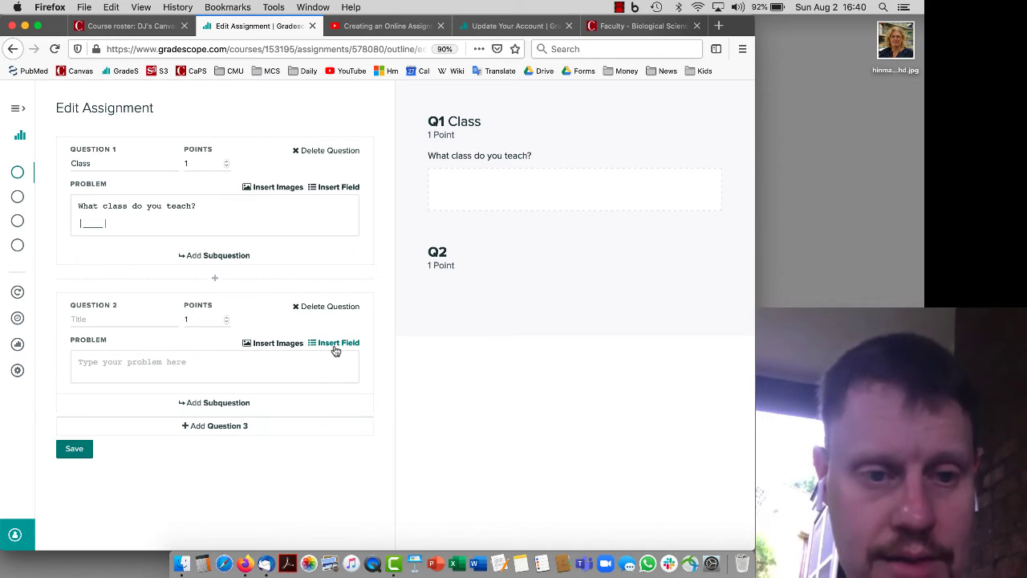
Title Question 2 'Who is this' with problem 'Who is this person?' and begin inserting an image
click(111, 319)
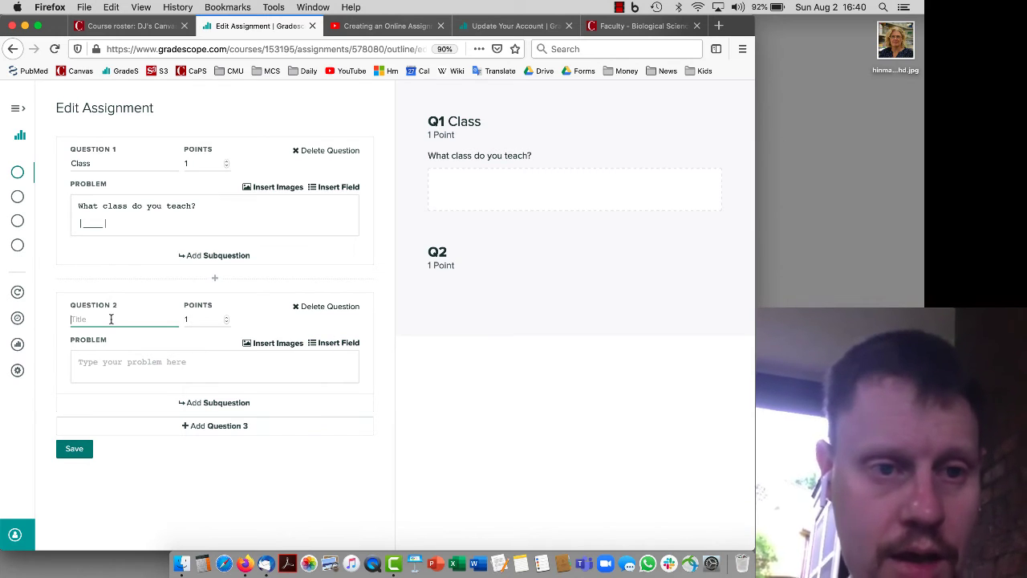
text(W)
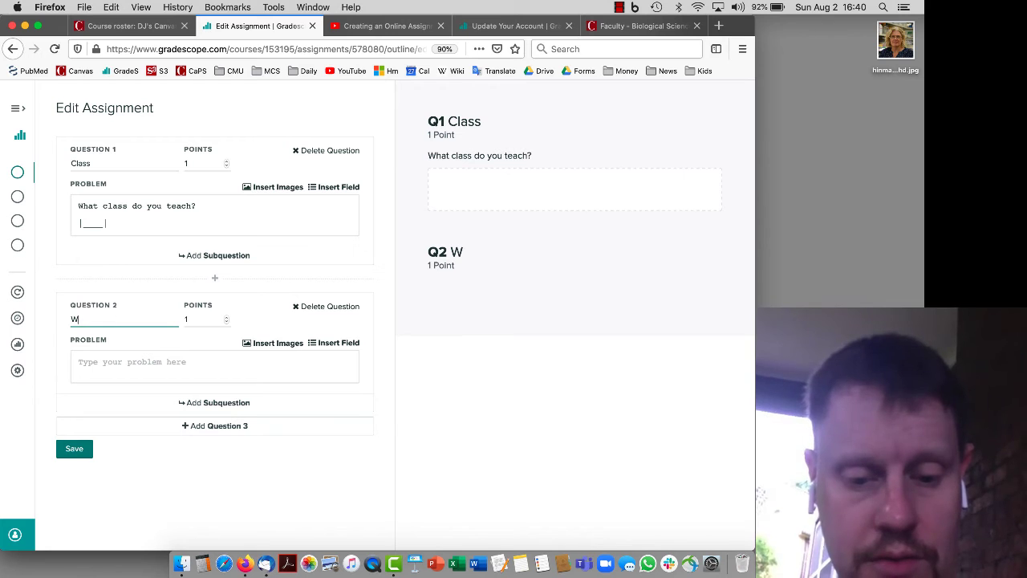
text(ho is this?)
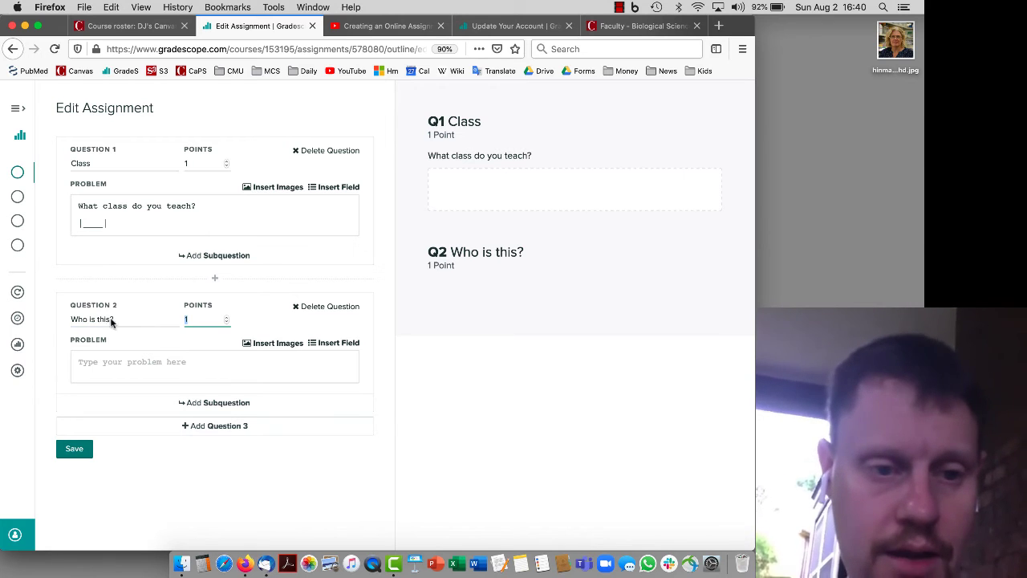
click(139, 366)
text(Wh)
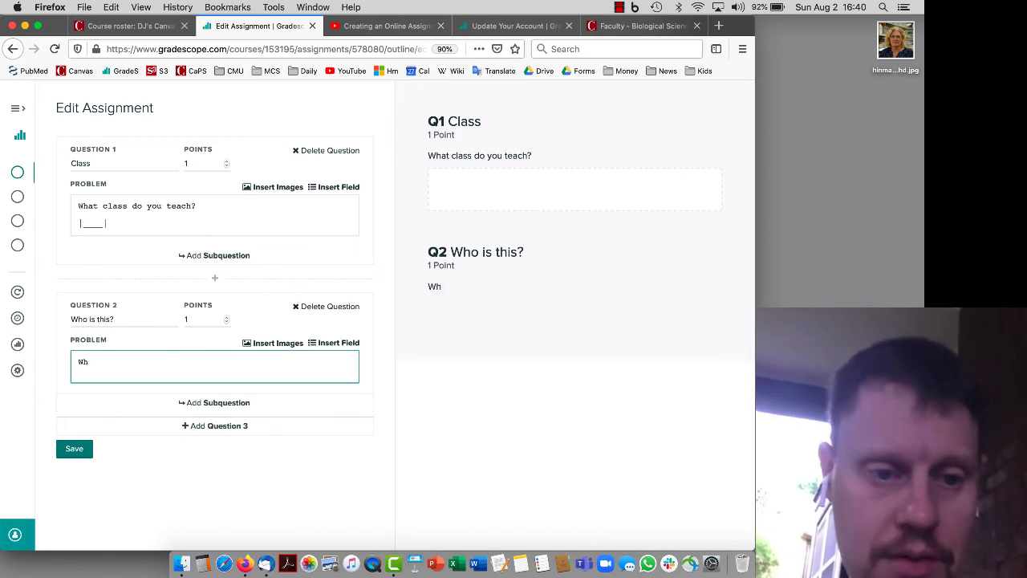
text(o is this pers)
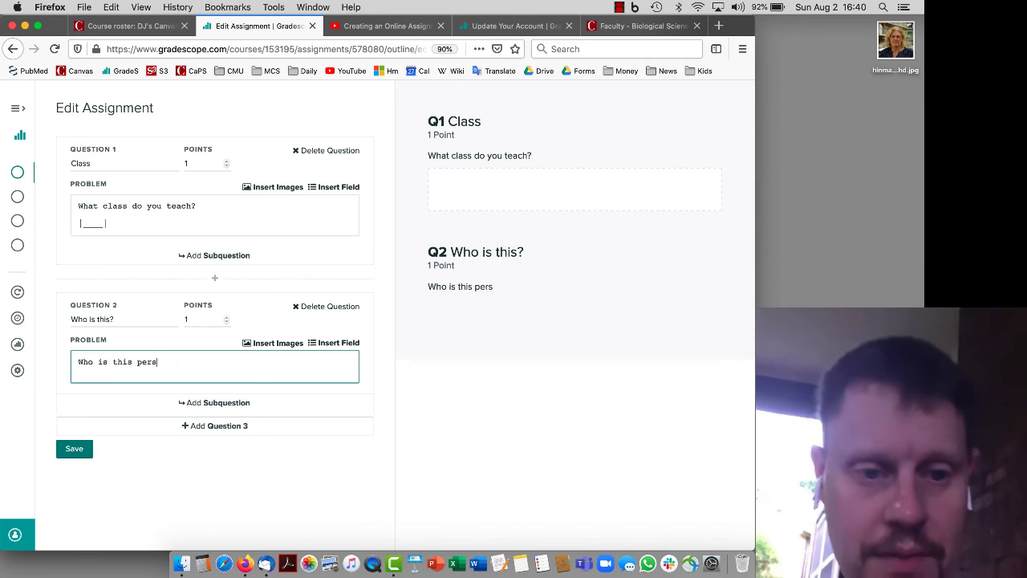
text(on?)
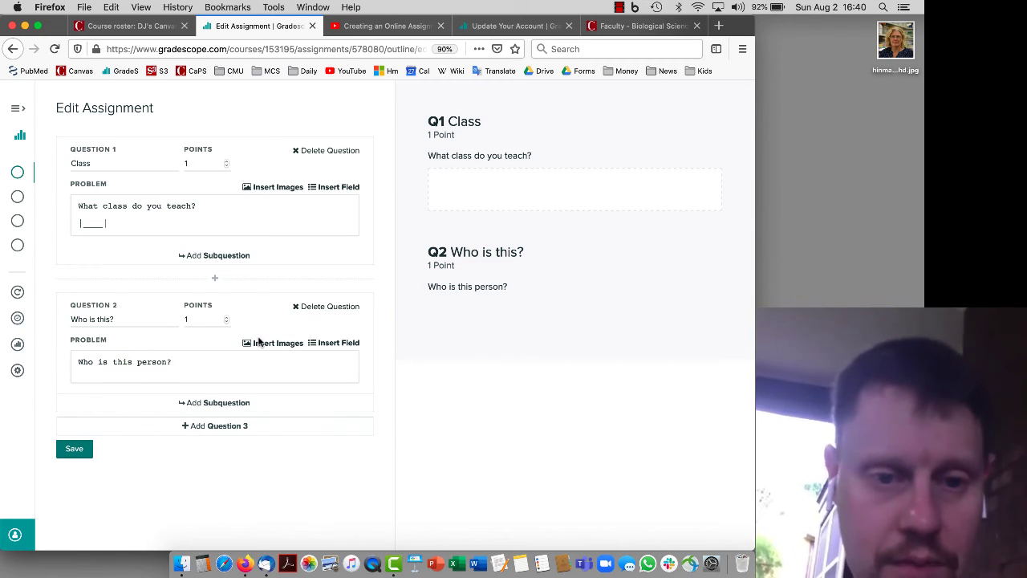
click(258, 344)
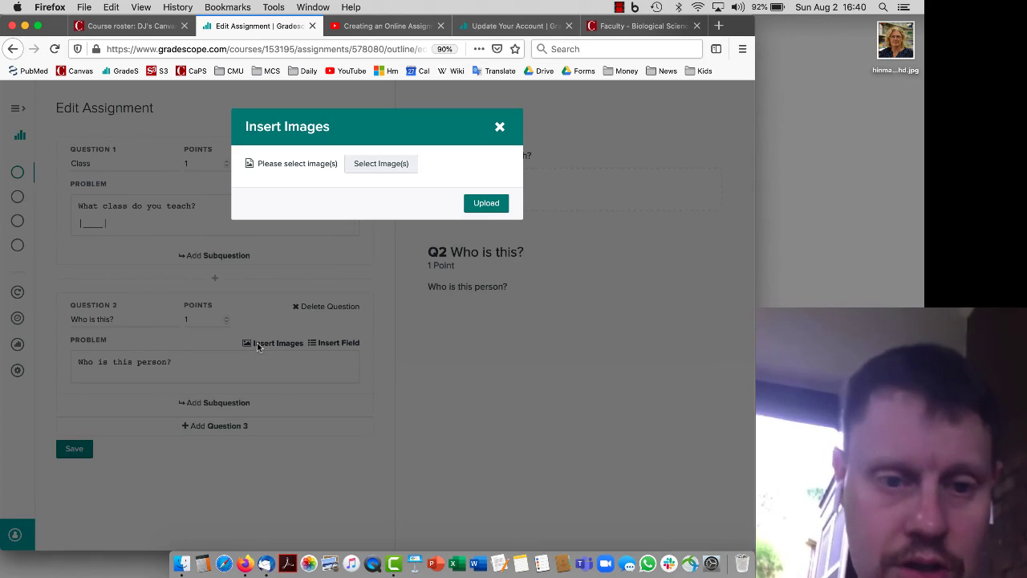
Upload the portrait photo from the BioDept_CV folder into Question 2, adding a new line below it
click(371, 165)
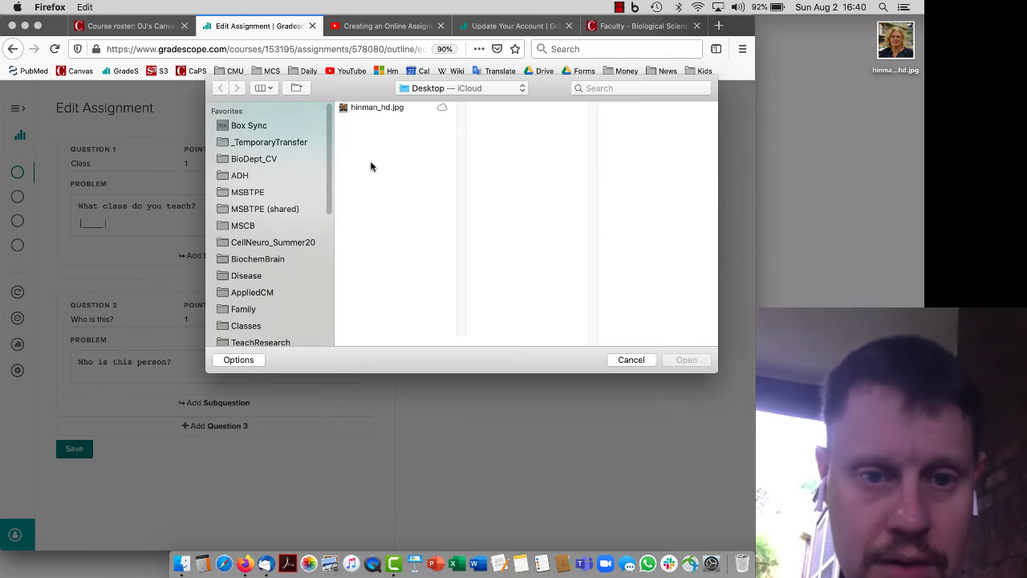
click(262, 160)
scroll(359, 189, down, 10)
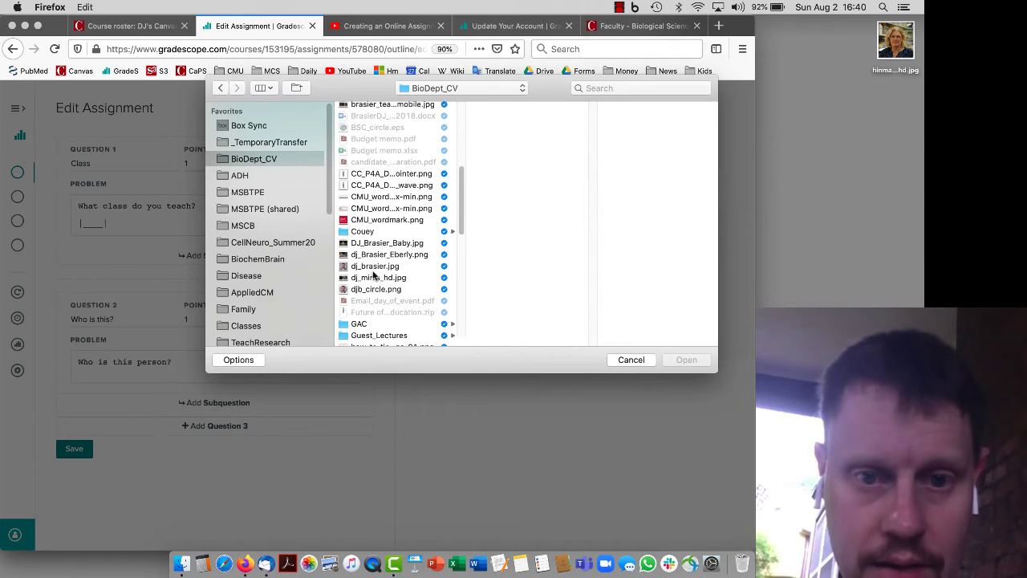
click(374, 268)
double_click(373, 269)
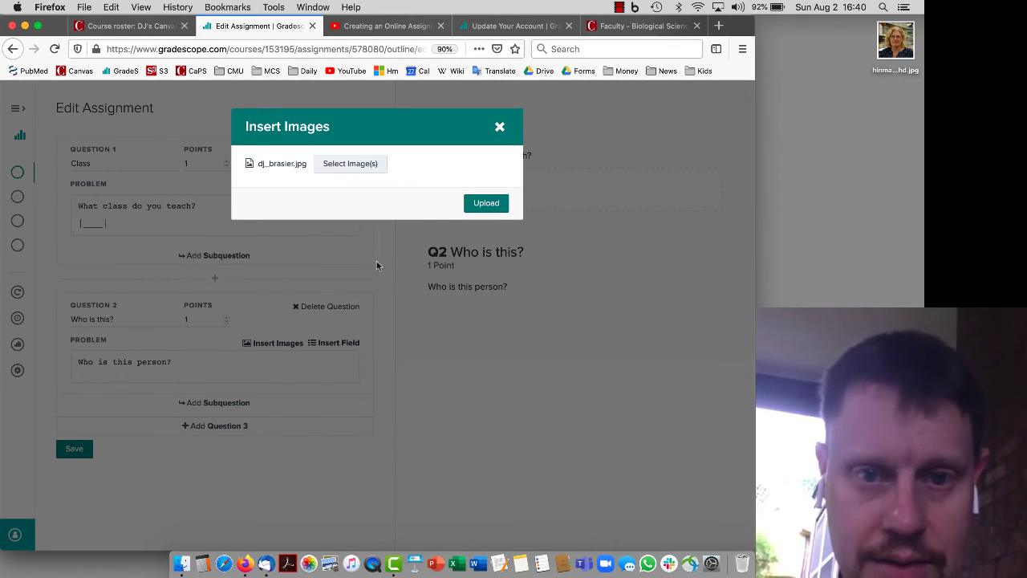
click(487, 204)
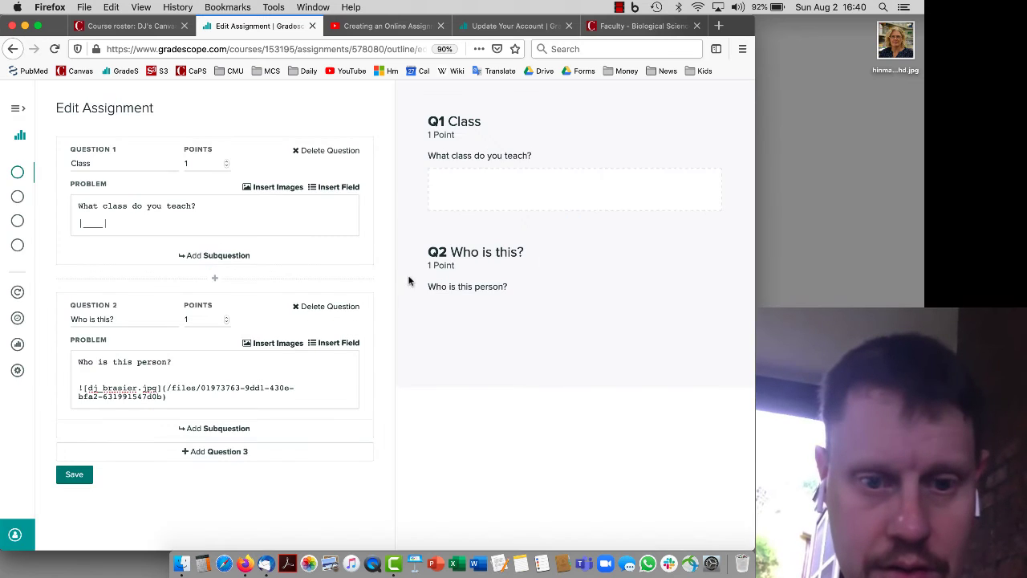
click(270, 400)
key(Return)
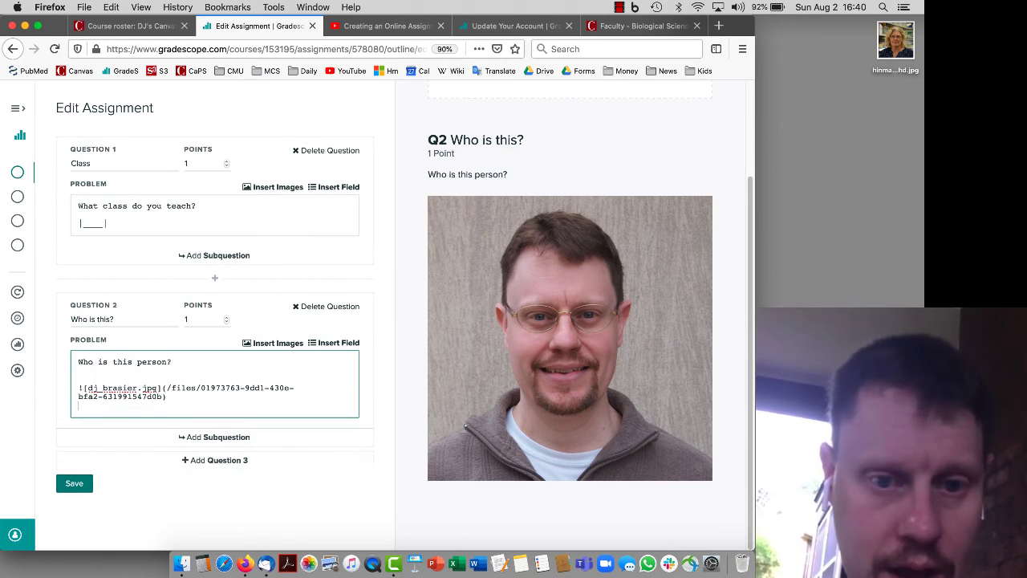
Insert a Short Answer field in Question 2 with the pictured person's name as the answer
click(337, 346)
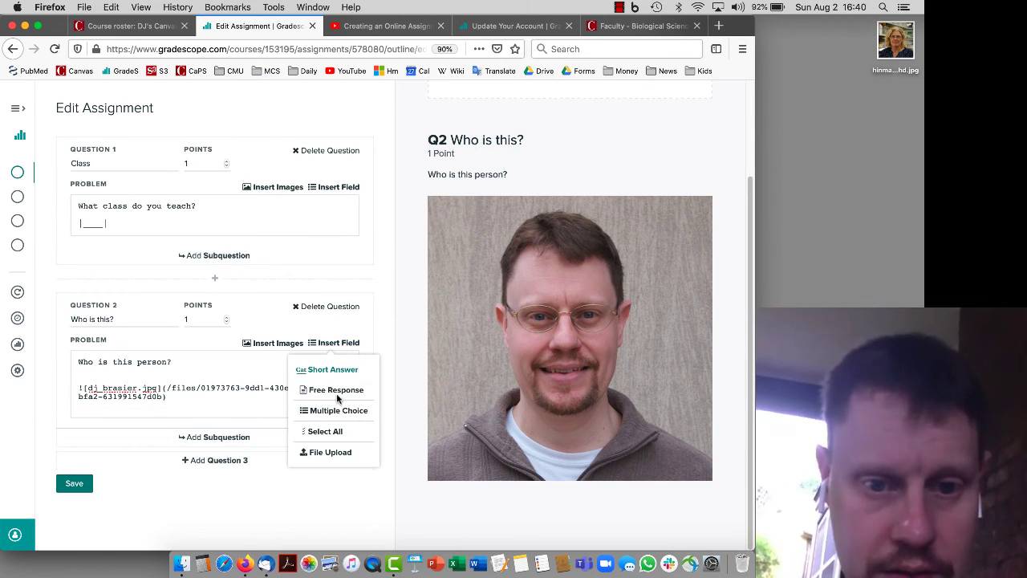
click(341, 370)
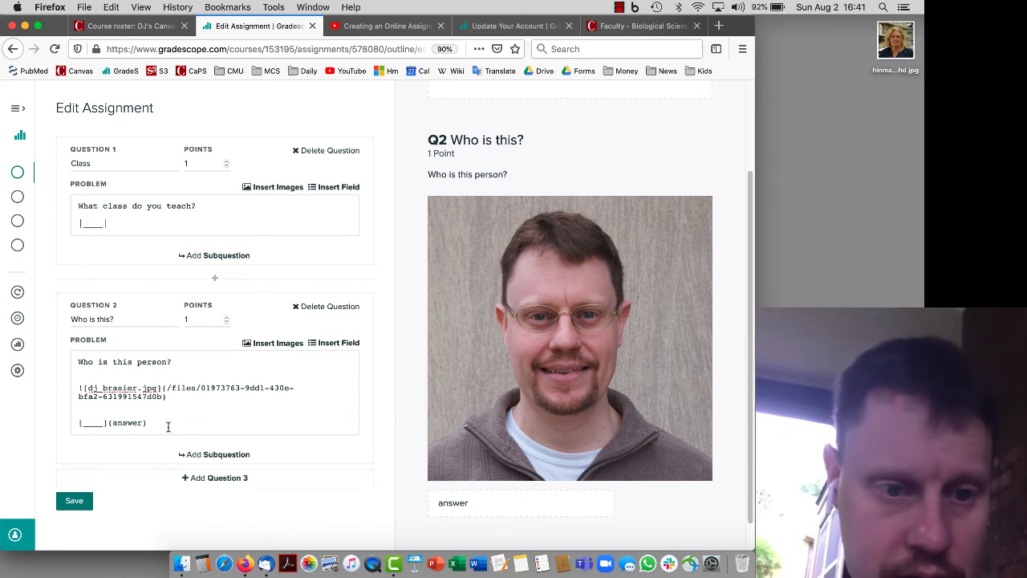
drag(105, 422, 83, 421)
text(DJ)
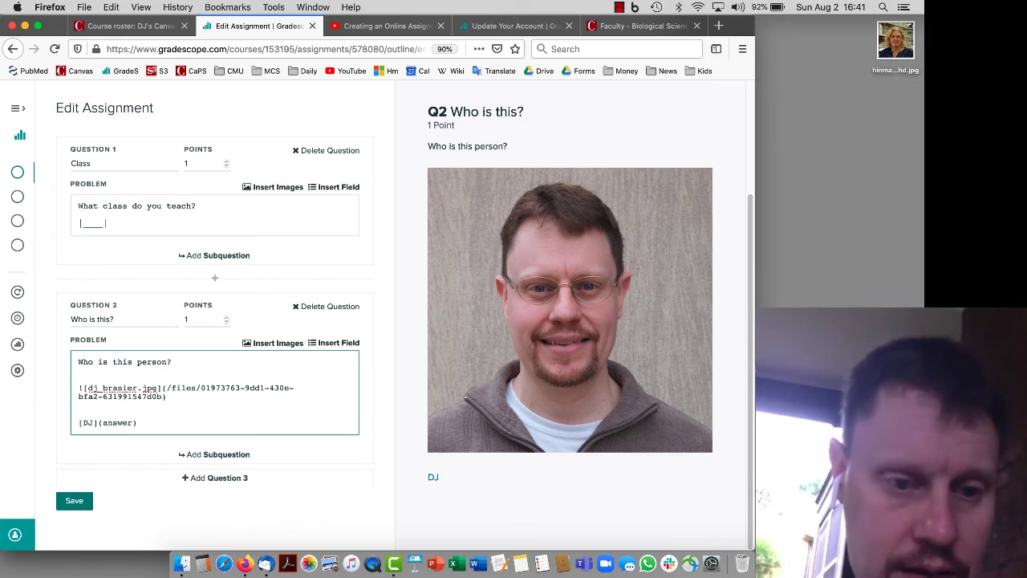
key(super+z)
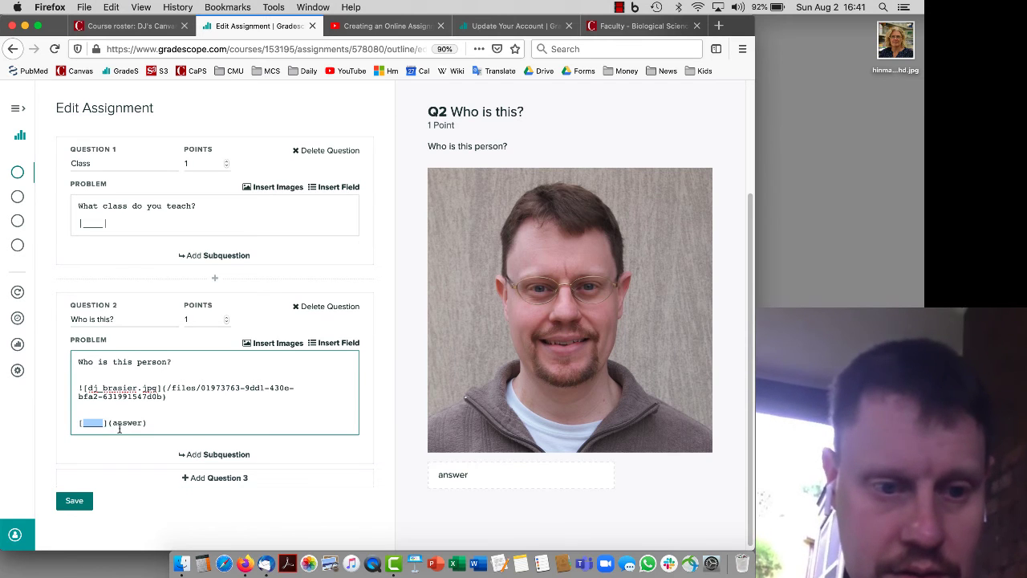
double_click(122, 422)
text(DJ)
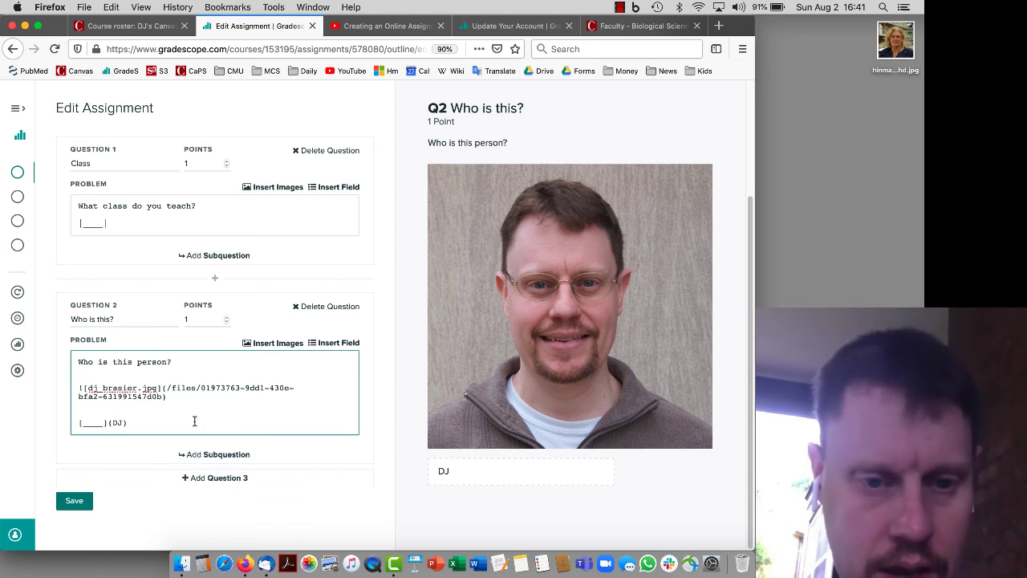
Add Question 3 titled 'Fall' with the prompt 'What are you doing this fall?'
click(245, 479)
scroll(241, 473, down, 3)
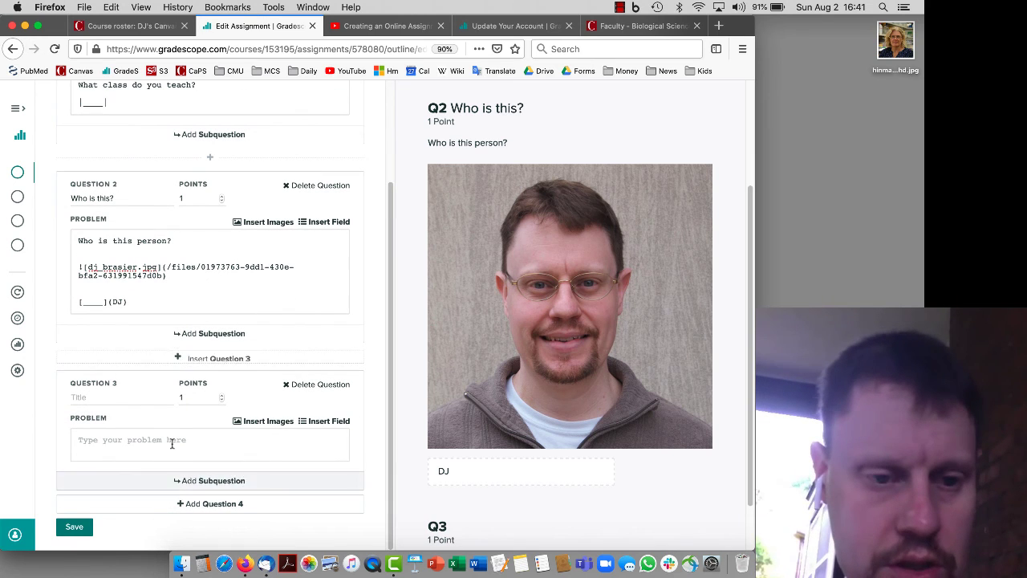
click(105, 397)
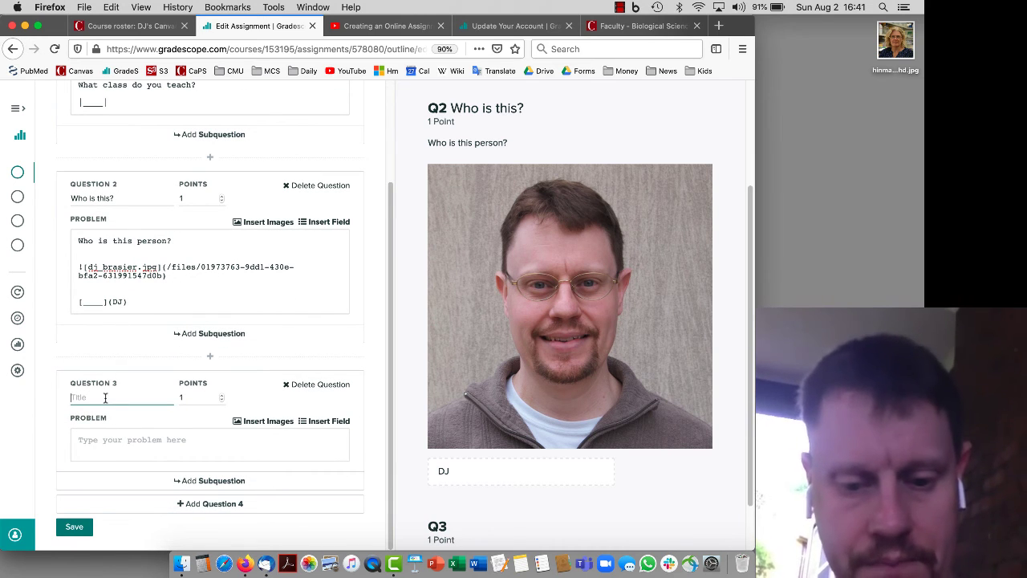
text(W)
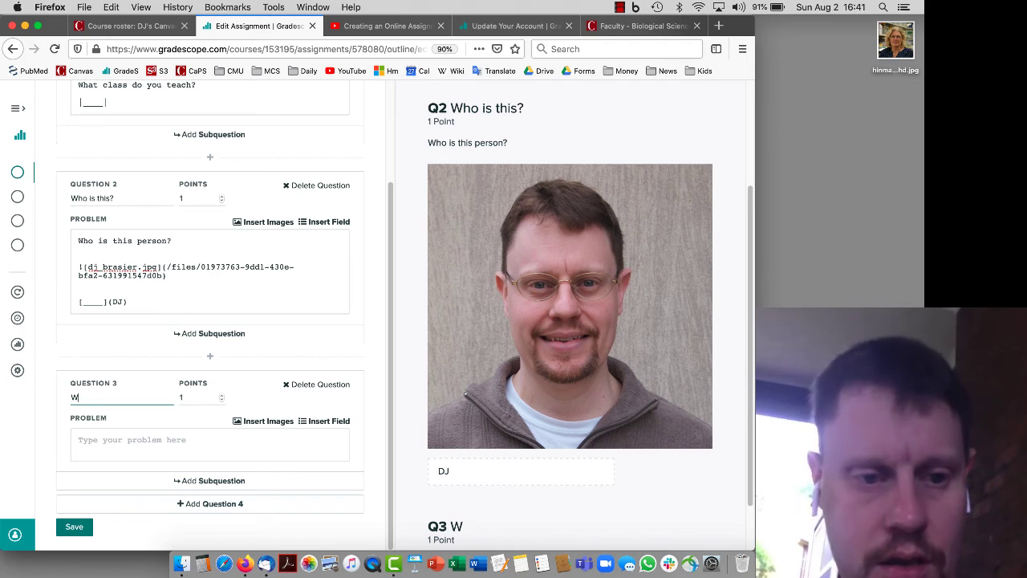
key(BackSpace)
text(Fall)
click(148, 443)
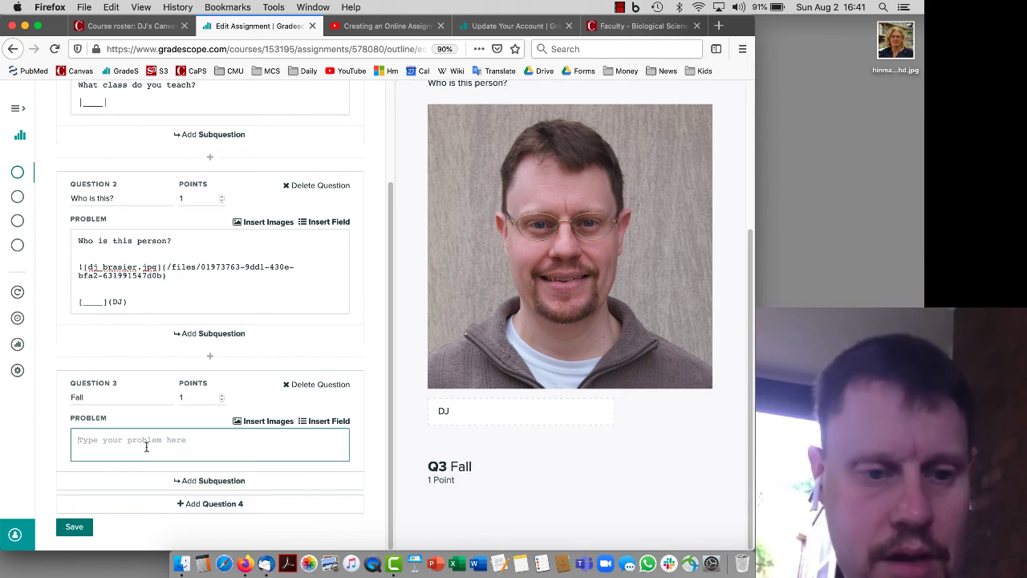
text(W)
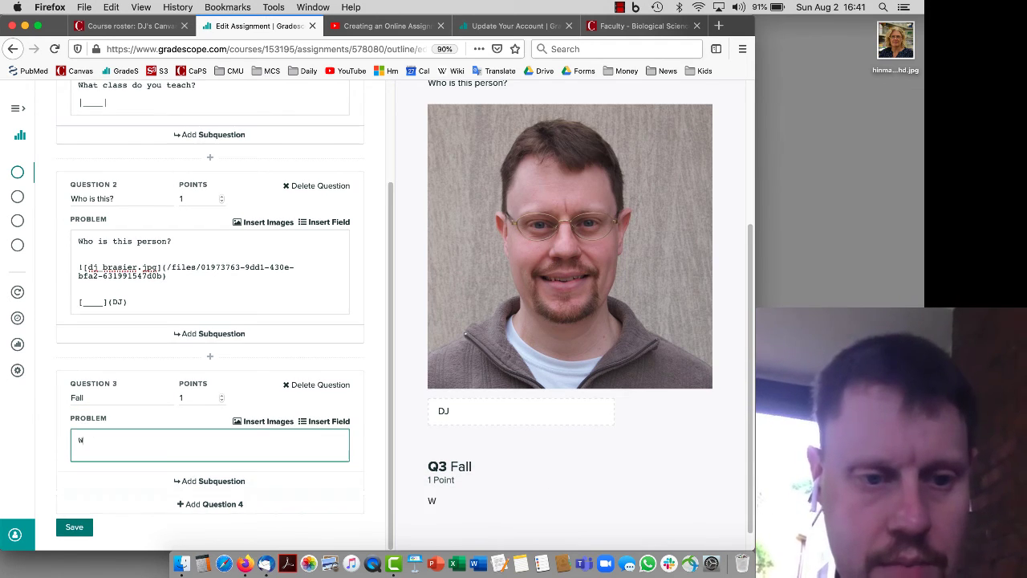
text(hat are you doing this fall?)
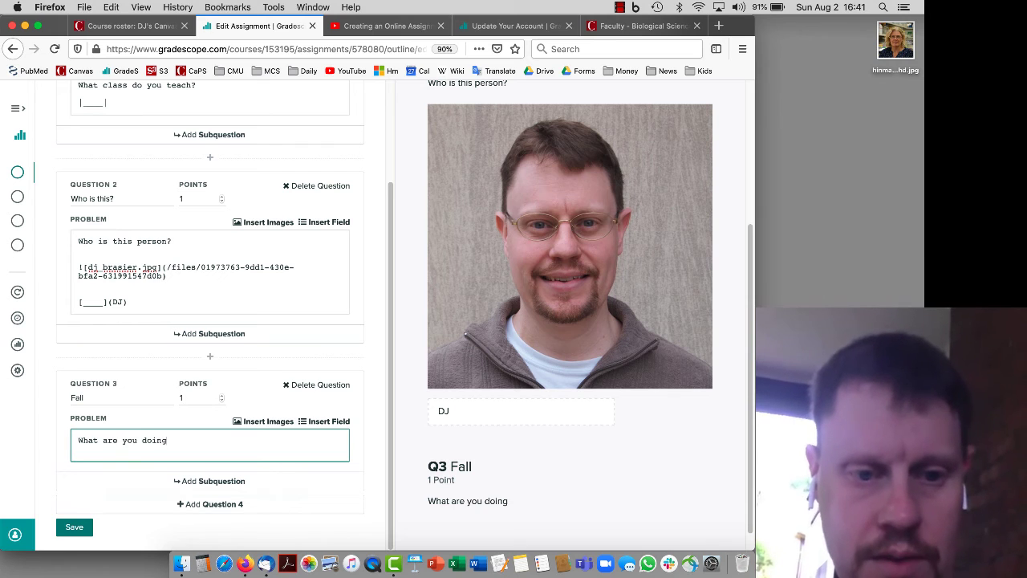
Add subquestion 3.1 titled 'A' and insert a multiple-choice field into it
click(234, 481)
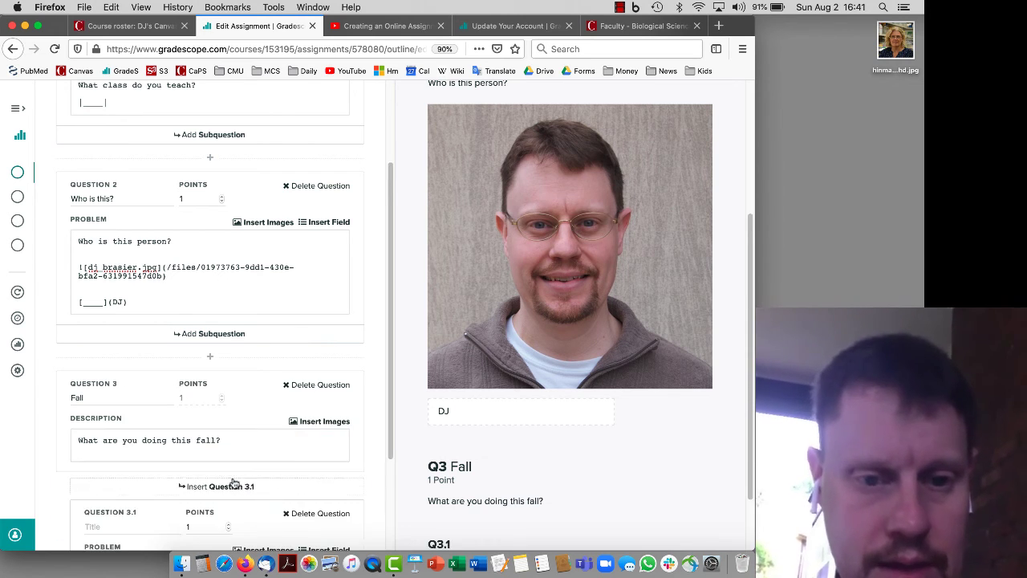
click(143, 470)
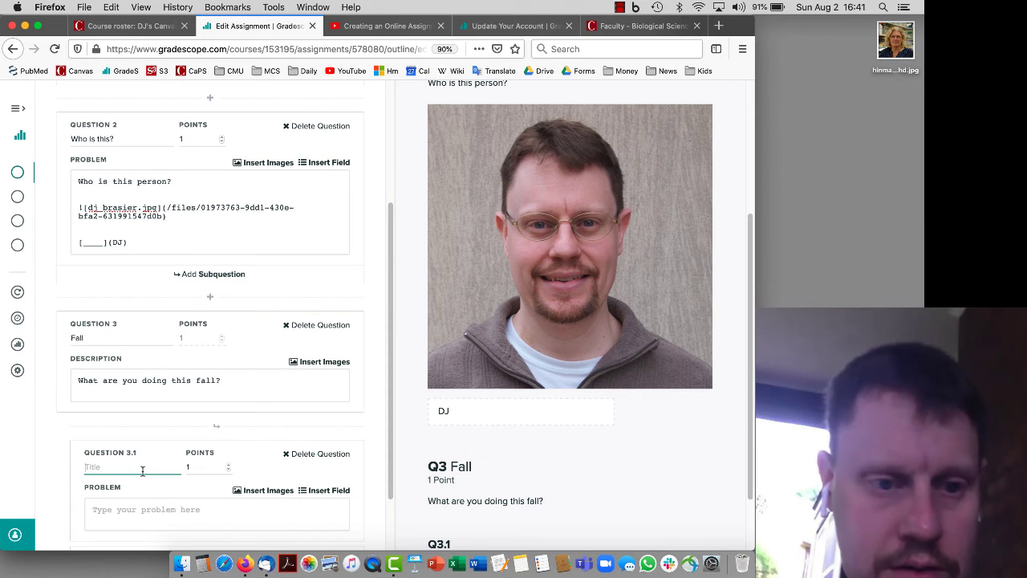
text(A)
scroll(142, 474, down, 2)
click(173, 445)
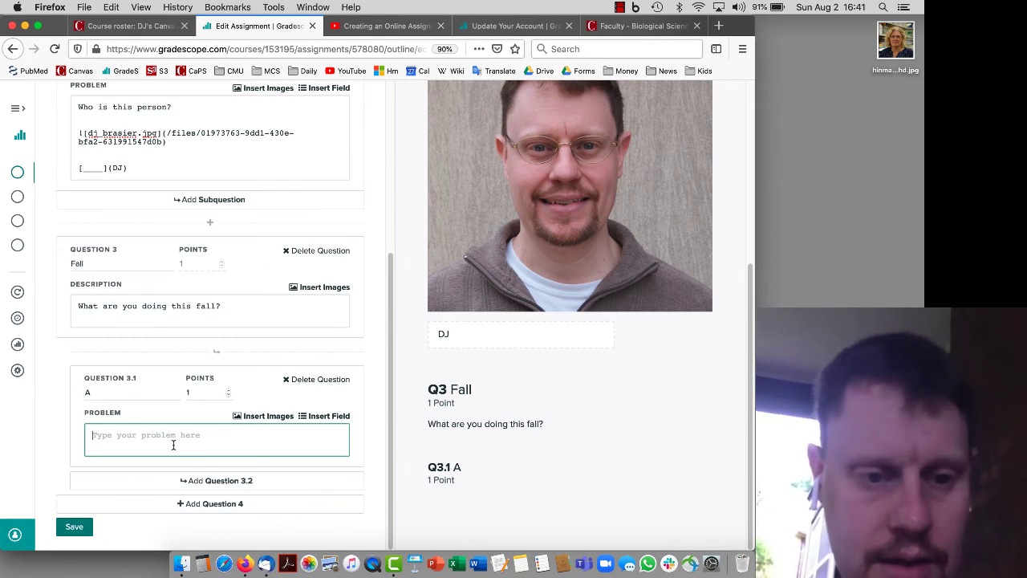
click(340, 416)
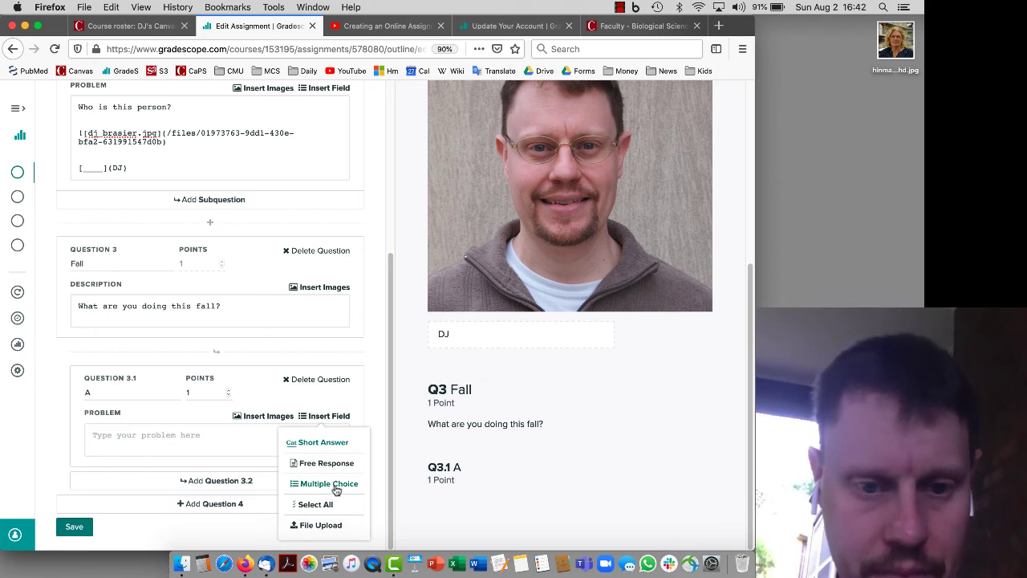
click(335, 487)
Set the choices to Sleeping, Eating and Teaching, with Teaching as the correct answer
double_click(126, 452)
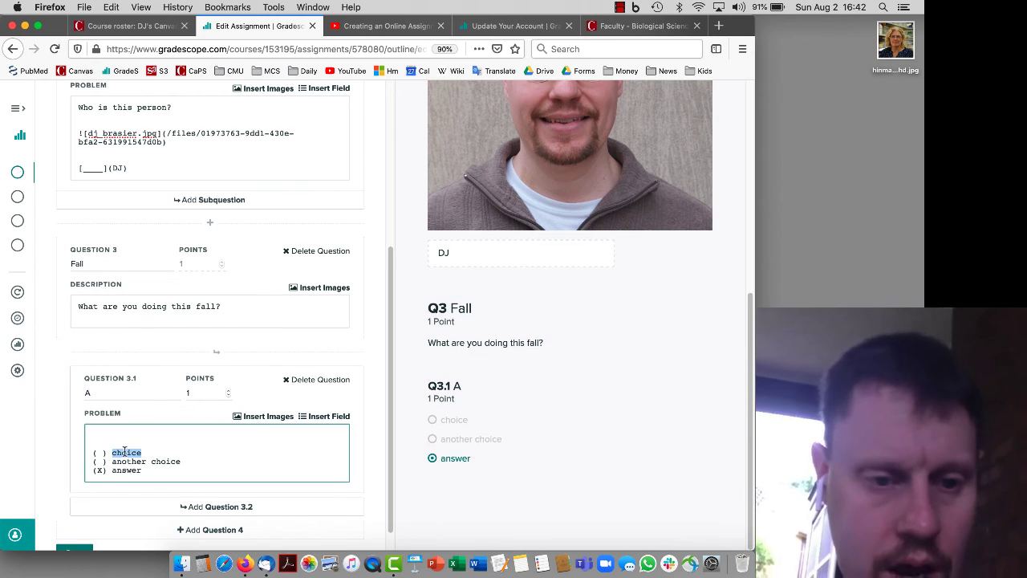
text(S)
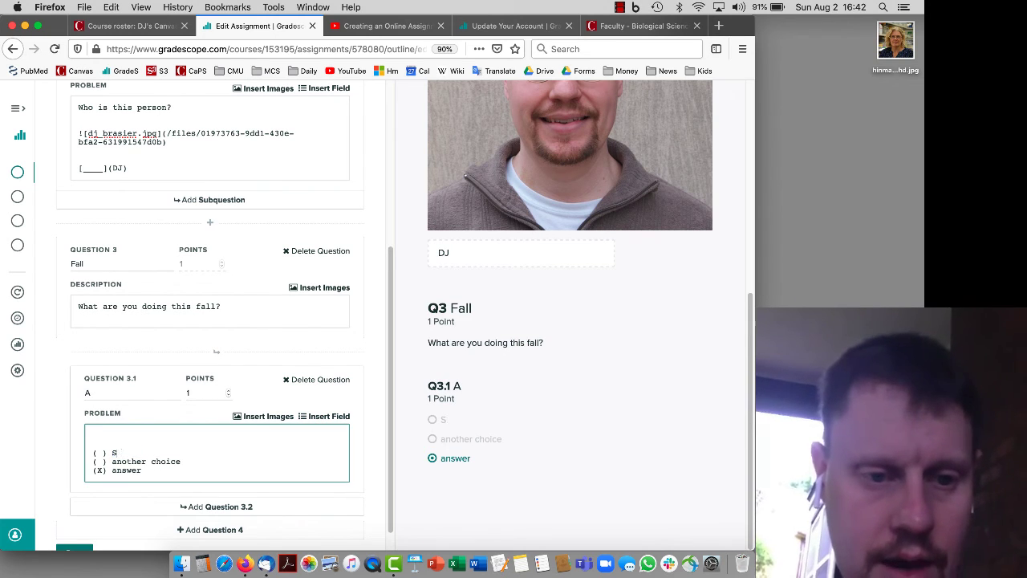
text(leeping)
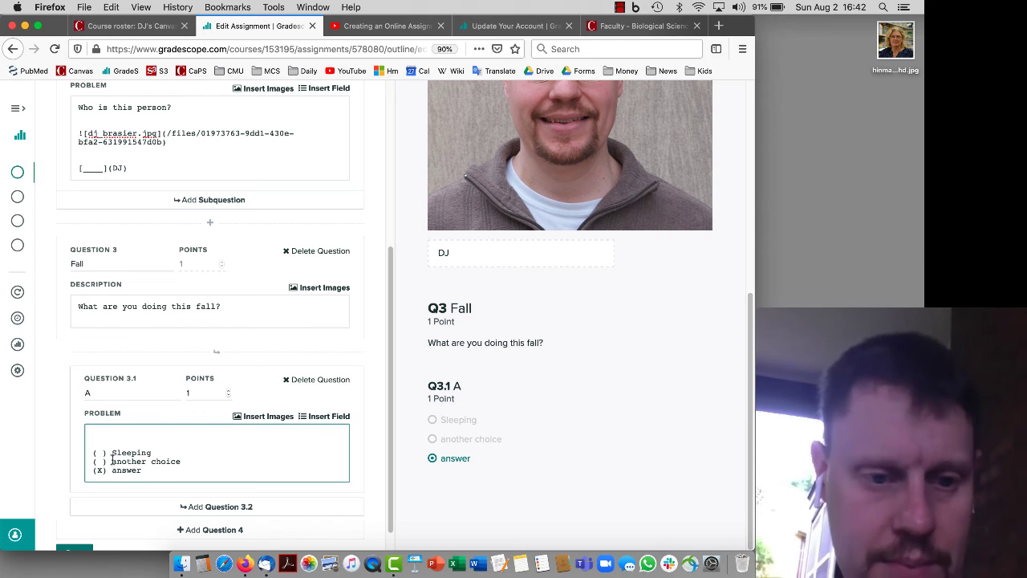
drag(112, 461, 181, 461)
text(Eating)
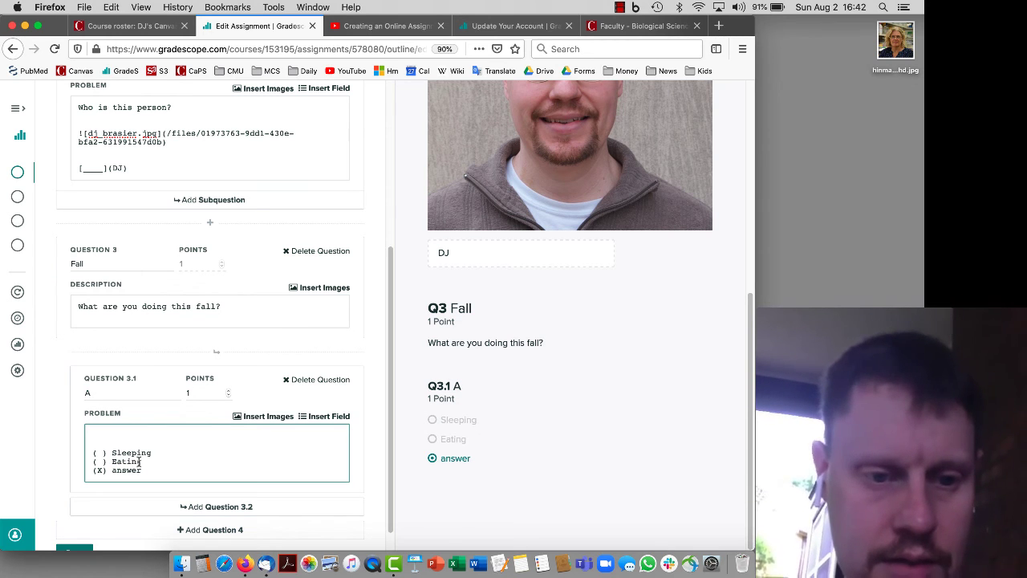
double_click(131, 470)
text(Teaching)
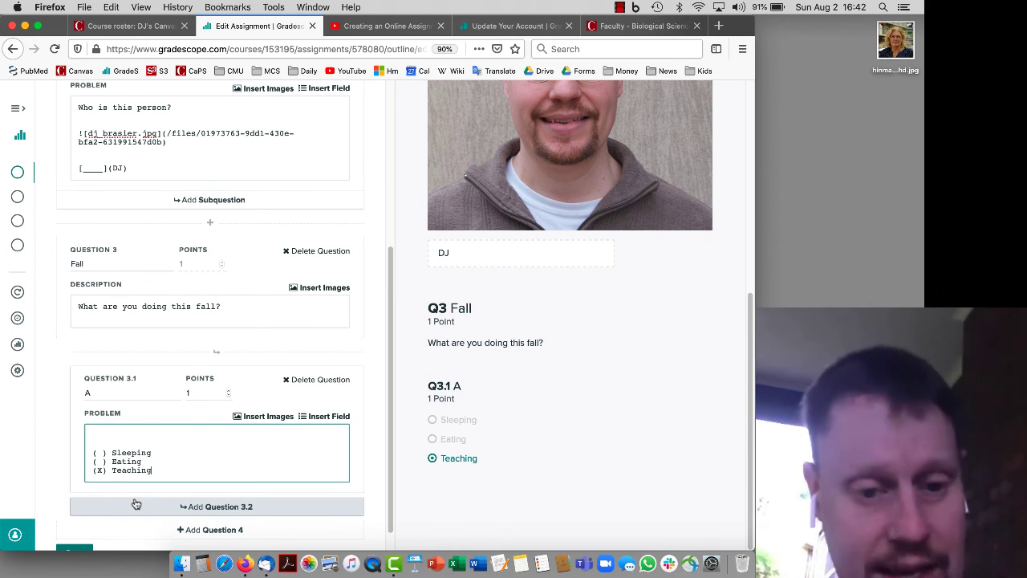
Add subquestion 3.2 under Question 3 and title it 'B'
click(194, 515)
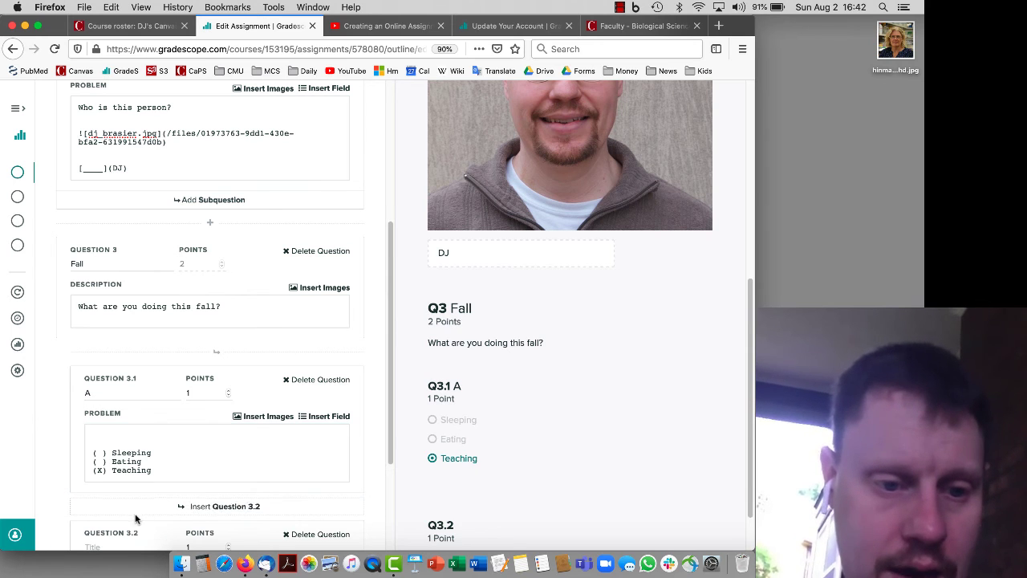
scroll(132, 514, down, 2)
click(116, 481)
text(B)
click(133, 526)
scroll(133, 482, down, 3)
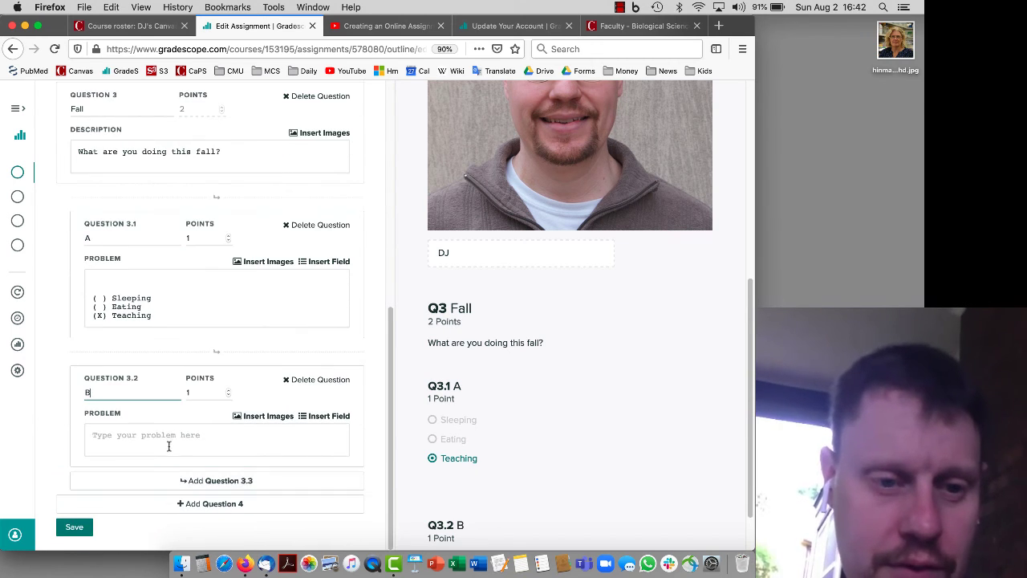
Give 3.2 the prompt 'What are you worried about' with a free-response blank, and add Question 4
click(169, 441)
text(What are )
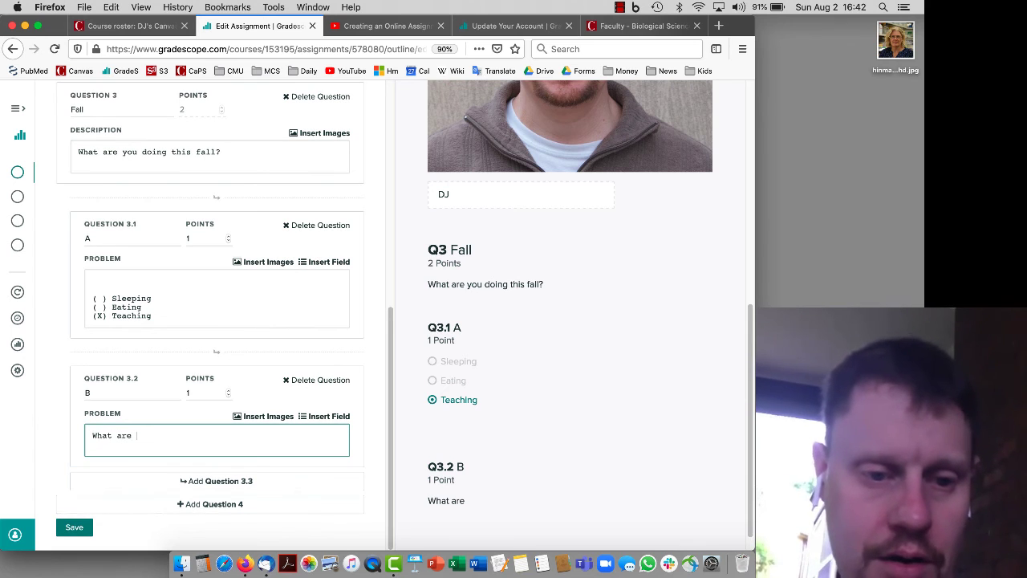
text(you worried about)
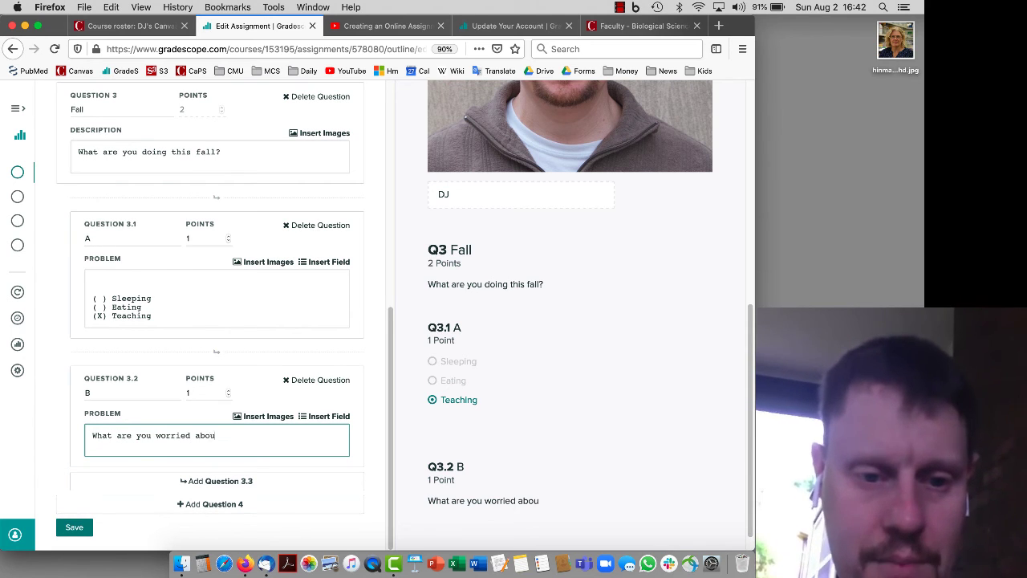
click(328, 418)
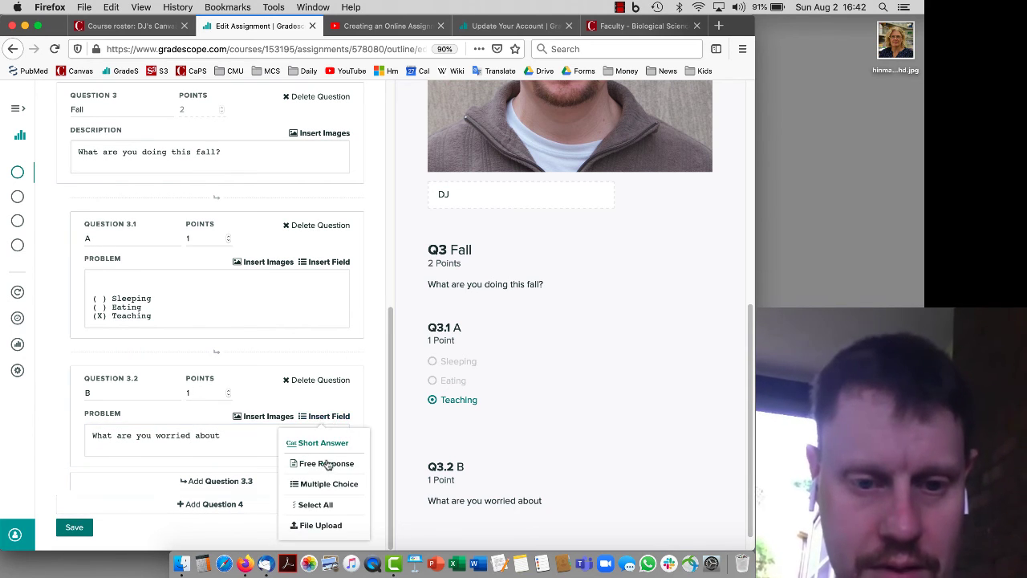
click(327, 463)
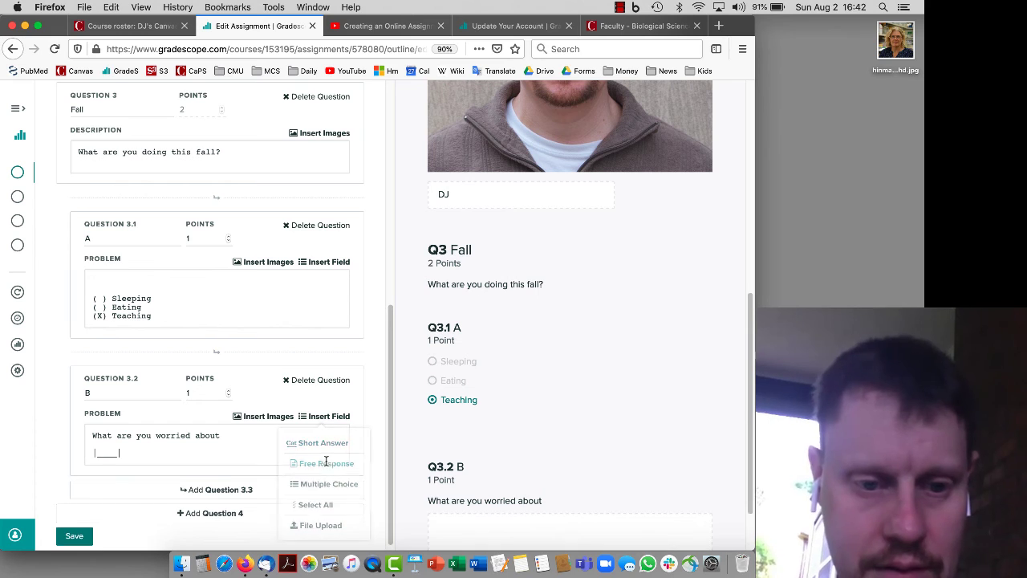
click(231, 505)
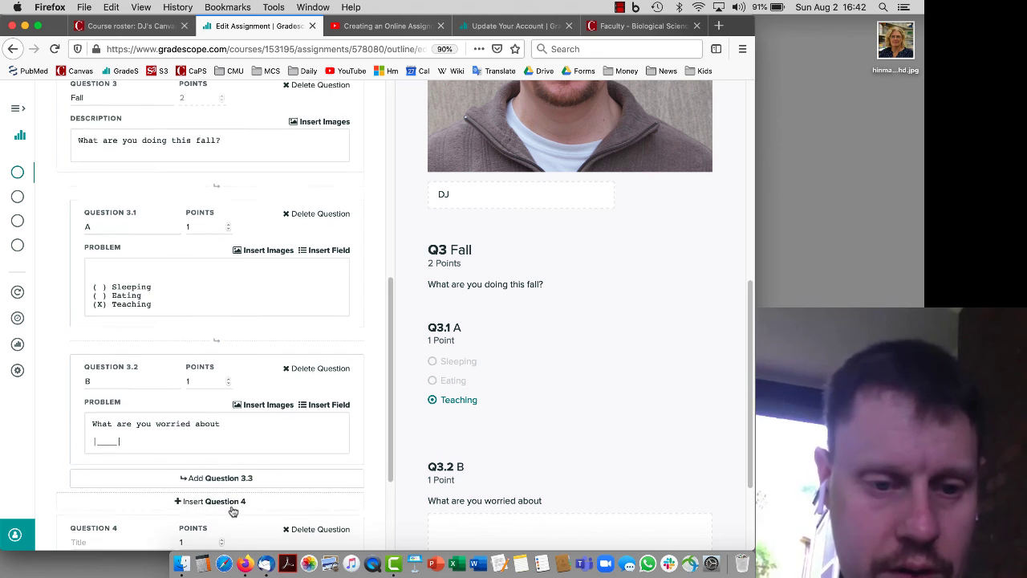
Make Question 4 'You' ask 'Upload a picture of yourself.' with a file-upload field, then add Question 5
click(133, 397)
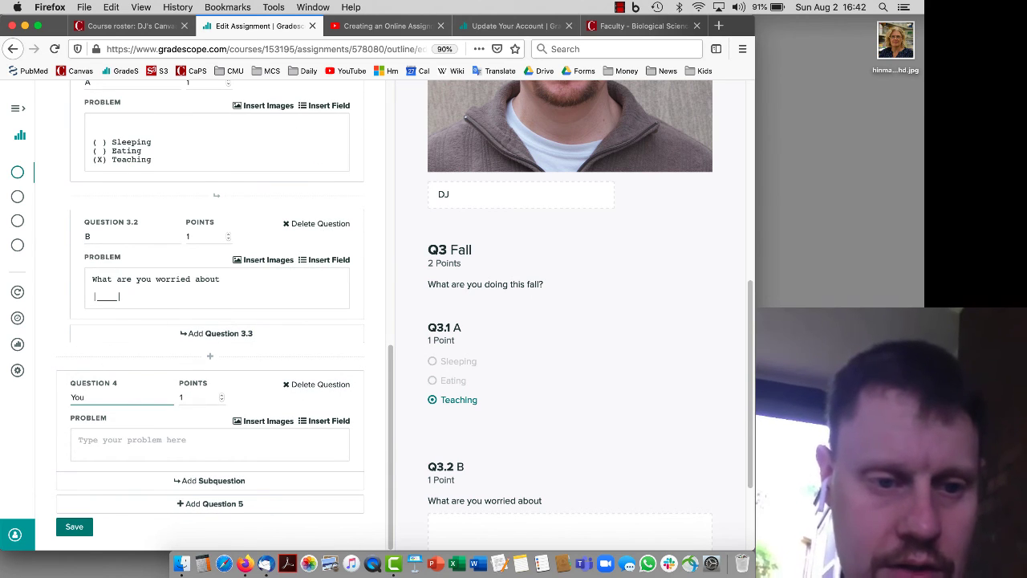
click(135, 439)
text(Uploa)
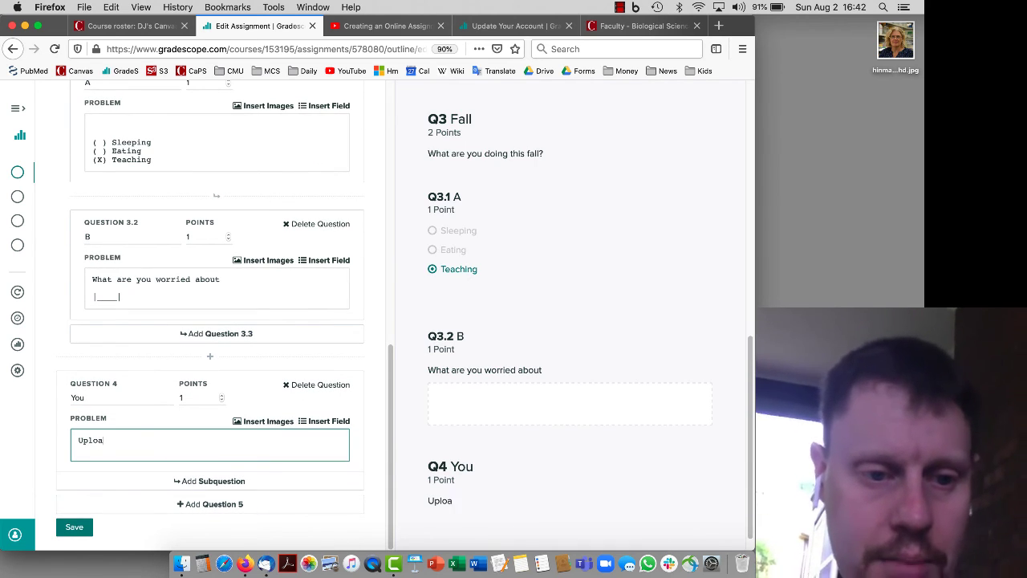
text(d a picture of yourself.)
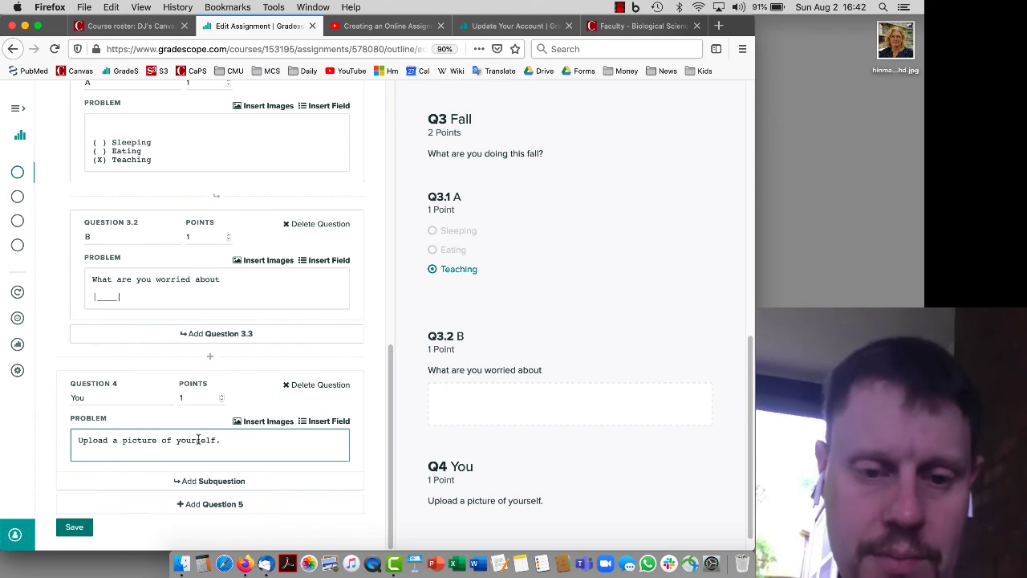
click(326, 423)
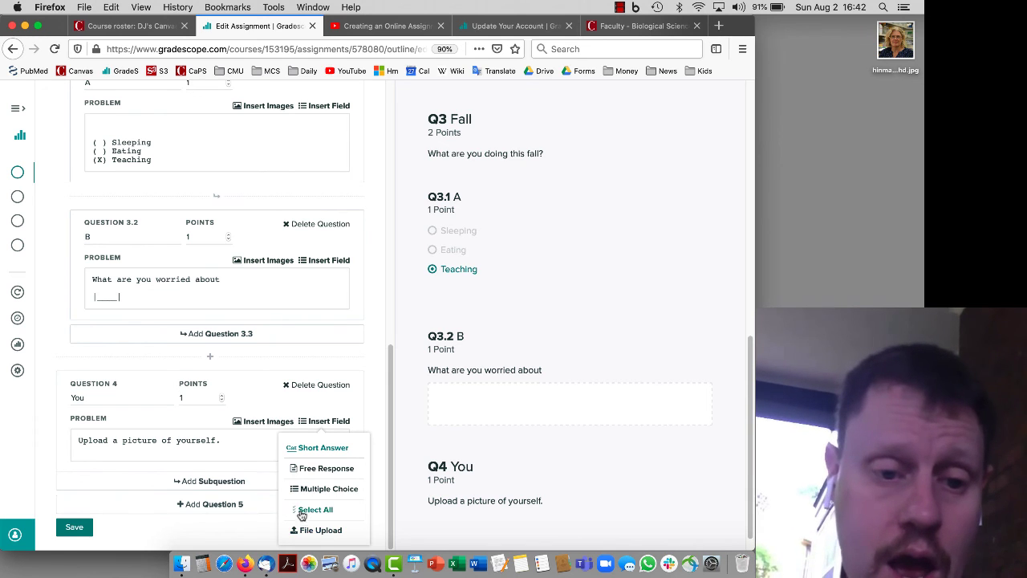
click(315, 532)
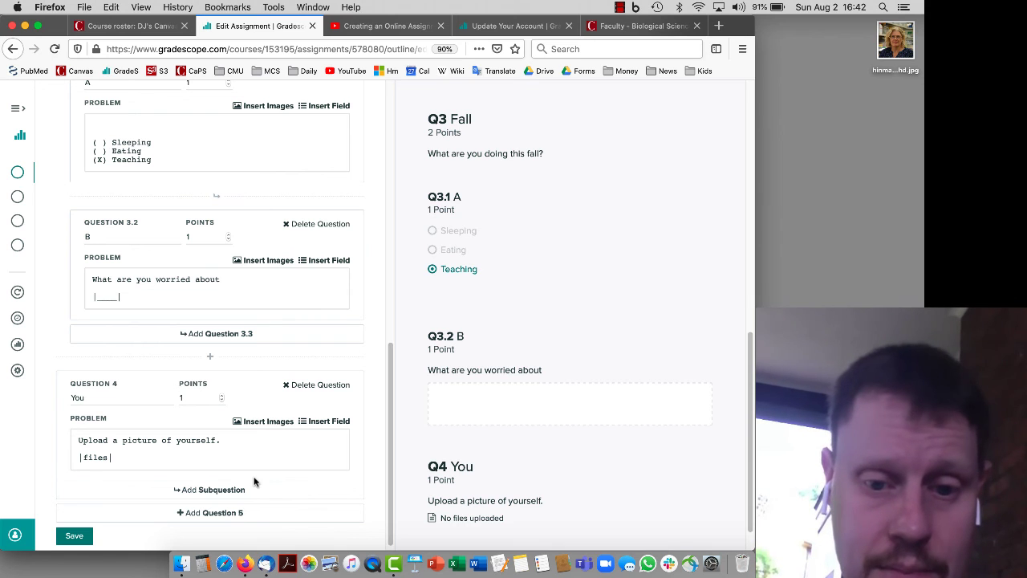
scroll(252, 481, down, 1)
click(256, 504)
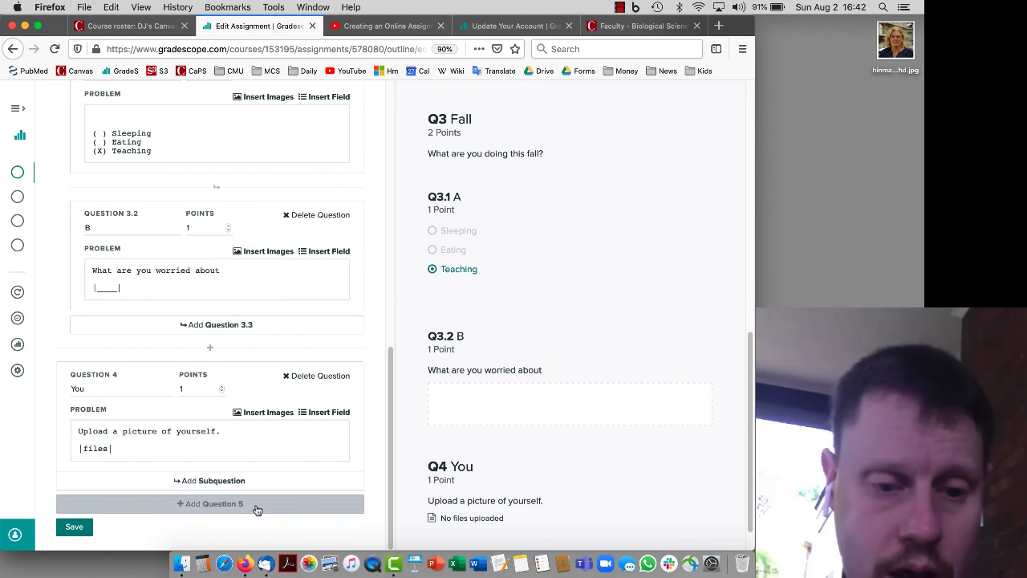
Title Question 5 'Mt' and draft a prompt about drawing cellular respiration sequences
click(129, 397)
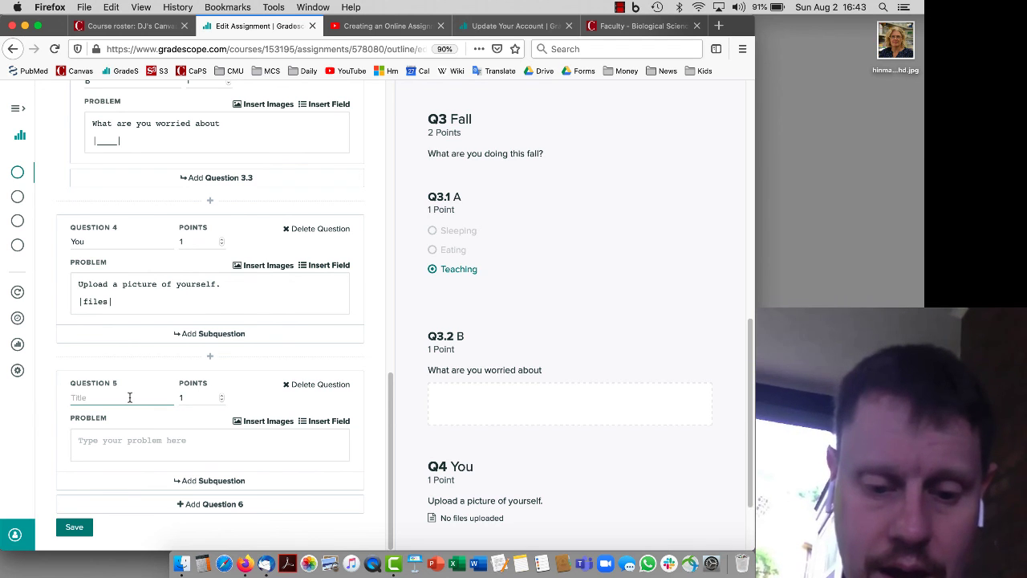
text(Mt)
key(Tab)
key(Tab)
key(Tab)
key(Tab)
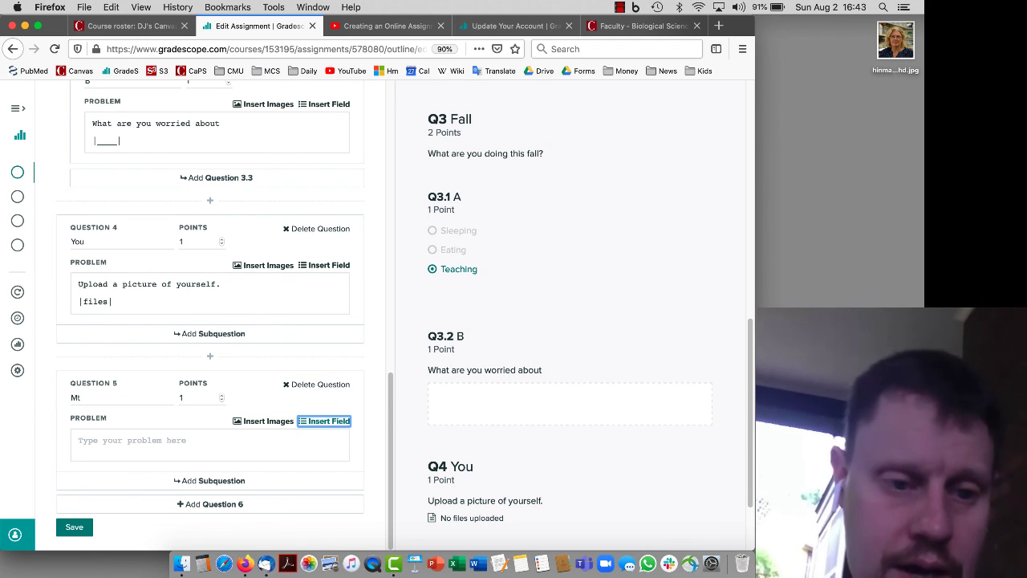
key(Tab)
text(Draw )
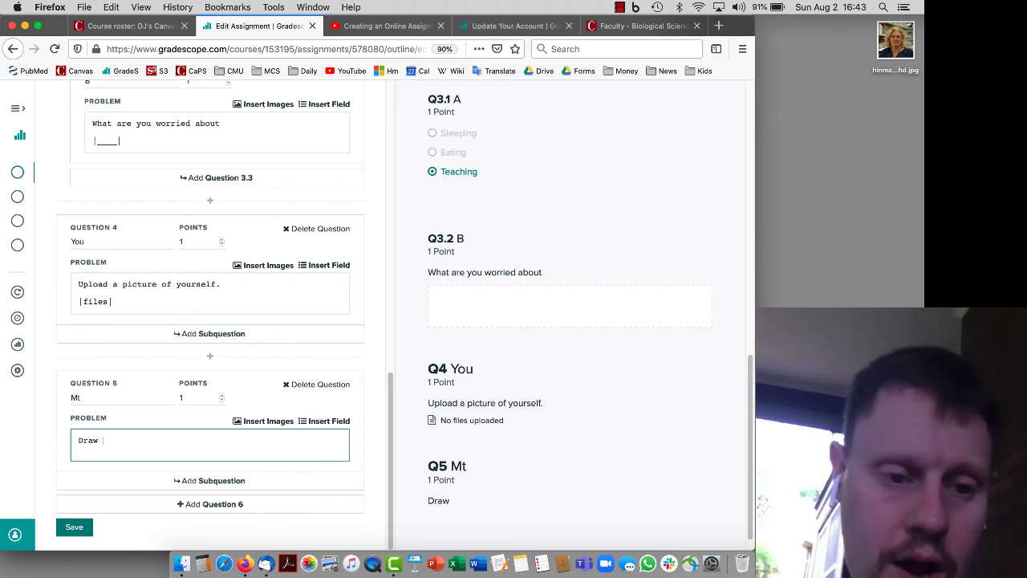
text(the sequences i)
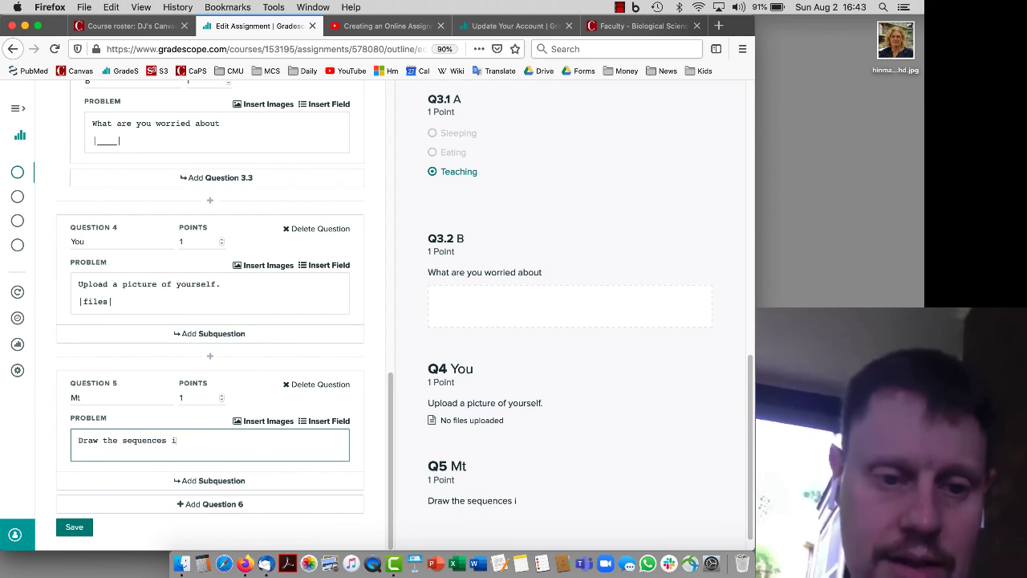
text(n sellular r)
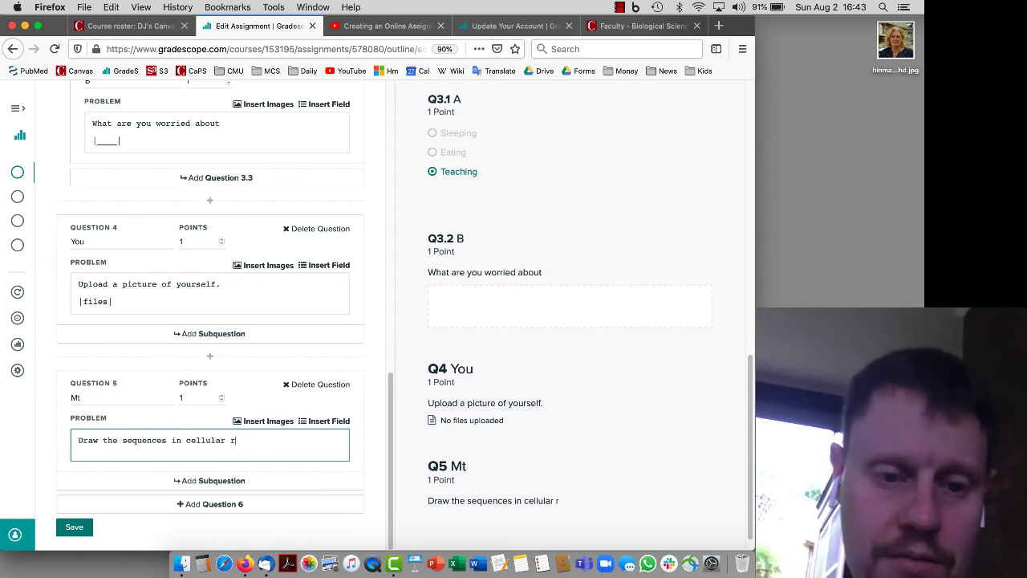
text(espiration)
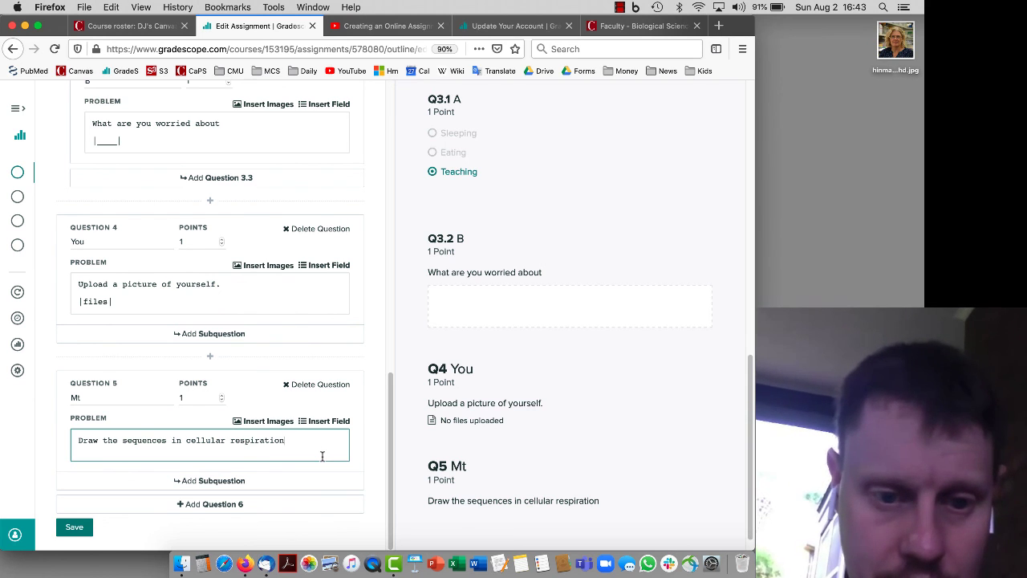
text(.)
Reword the prompt to draw ATP's chemical structure by hand and photograph it, with a file-upload field
double_click(132, 441)
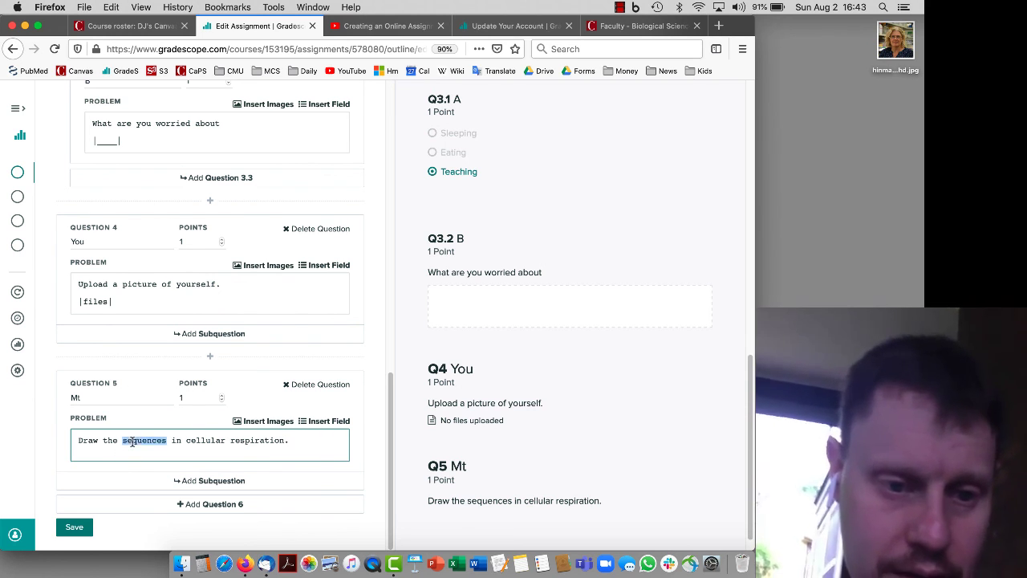
shift+click(303, 439)
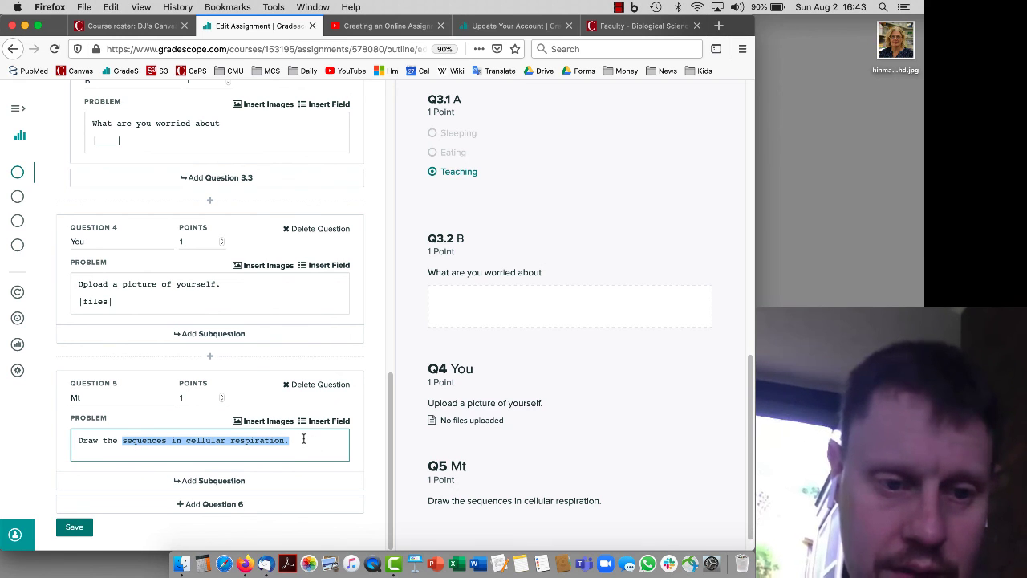
text(chemical str)
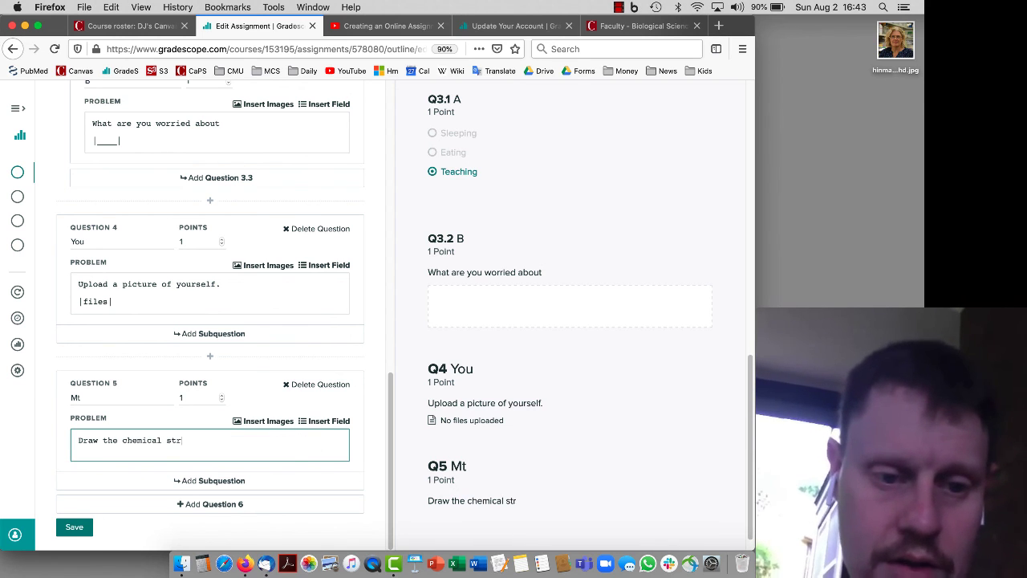
text(ucture of ATP.)
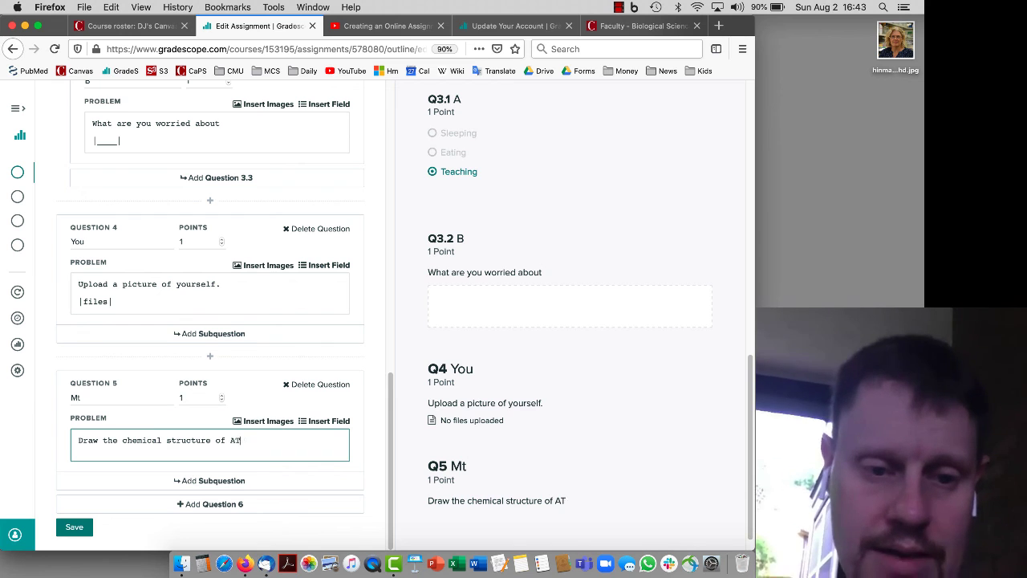
click(327, 422)
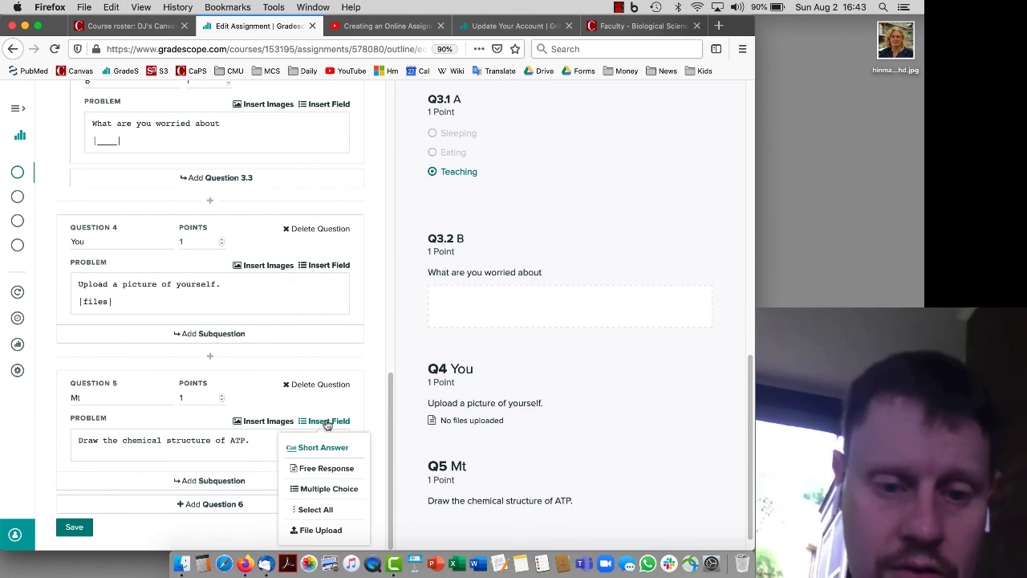
click(325, 529)
click(254, 440)
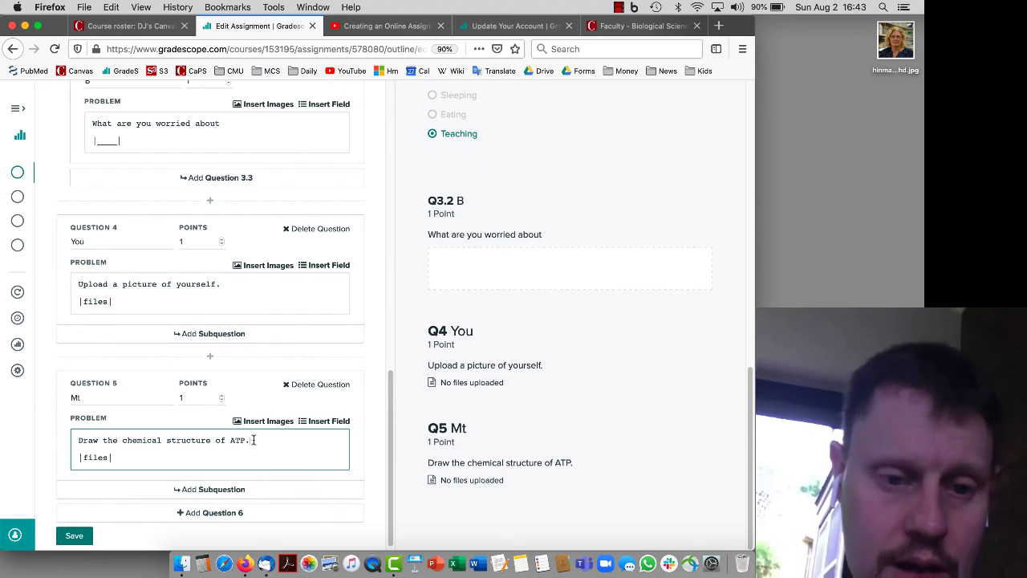
text(by ha)
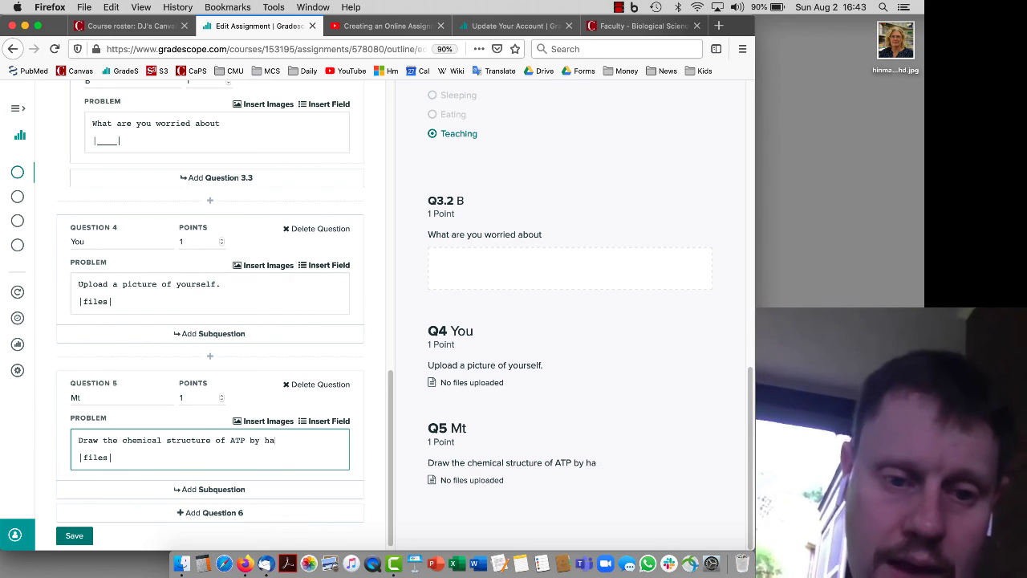
text(nd and take a photo.)
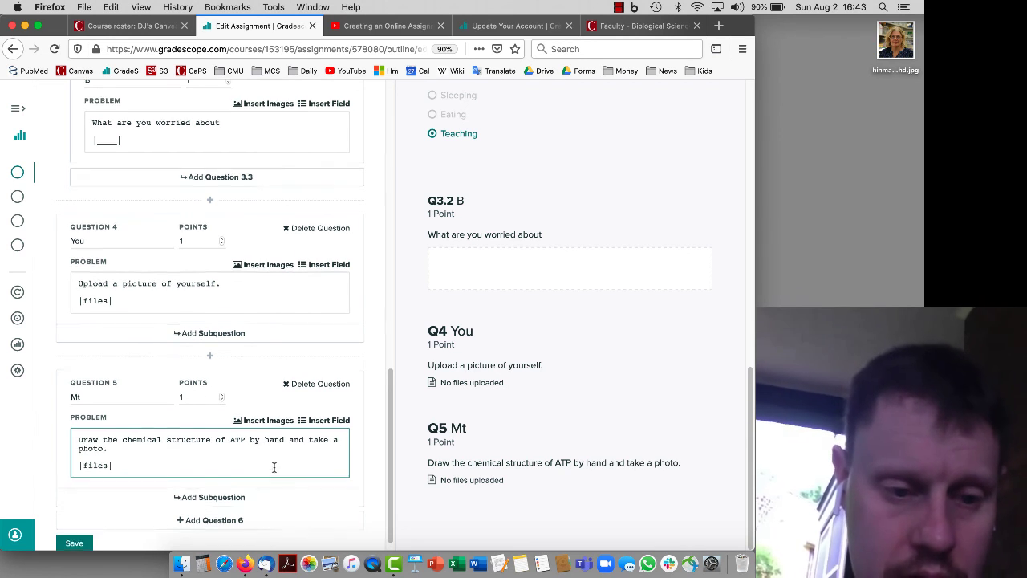
scroll(241, 478, down, 1)
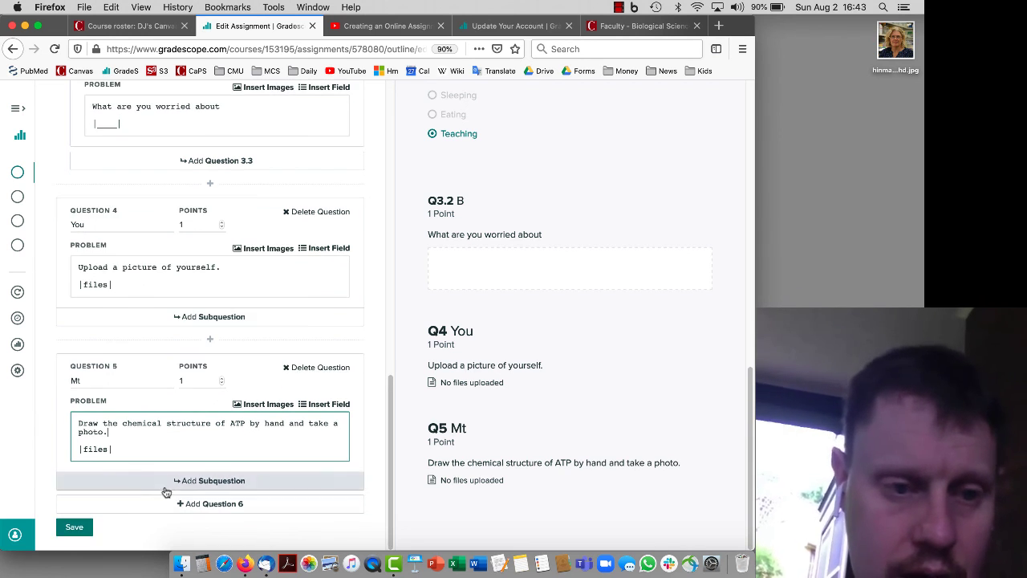
Save the Quiz 1 outline with all five questions and stop the recording
click(77, 533)
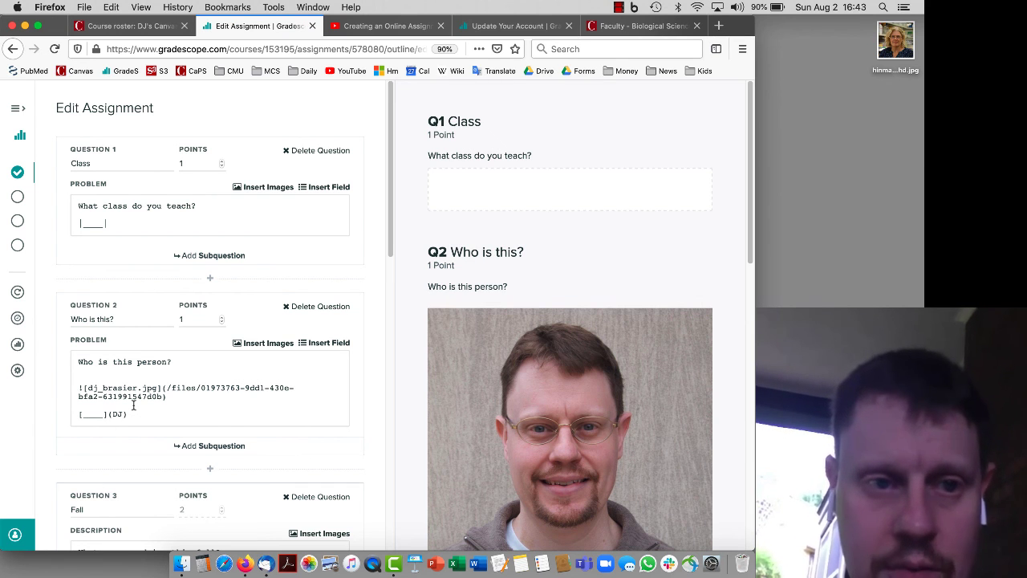
scroll(133, 405, down, 5)
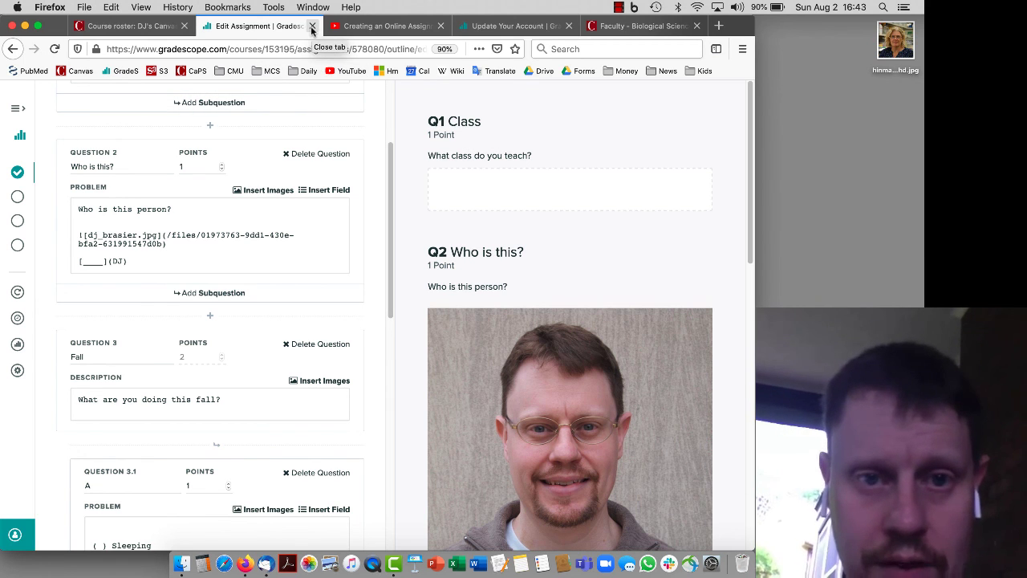
click(619, 7)
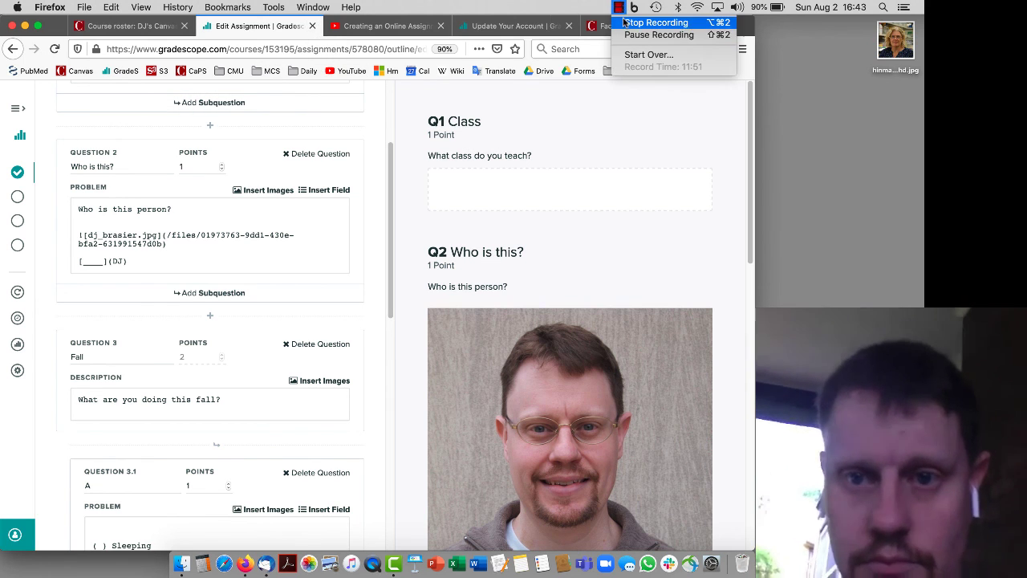